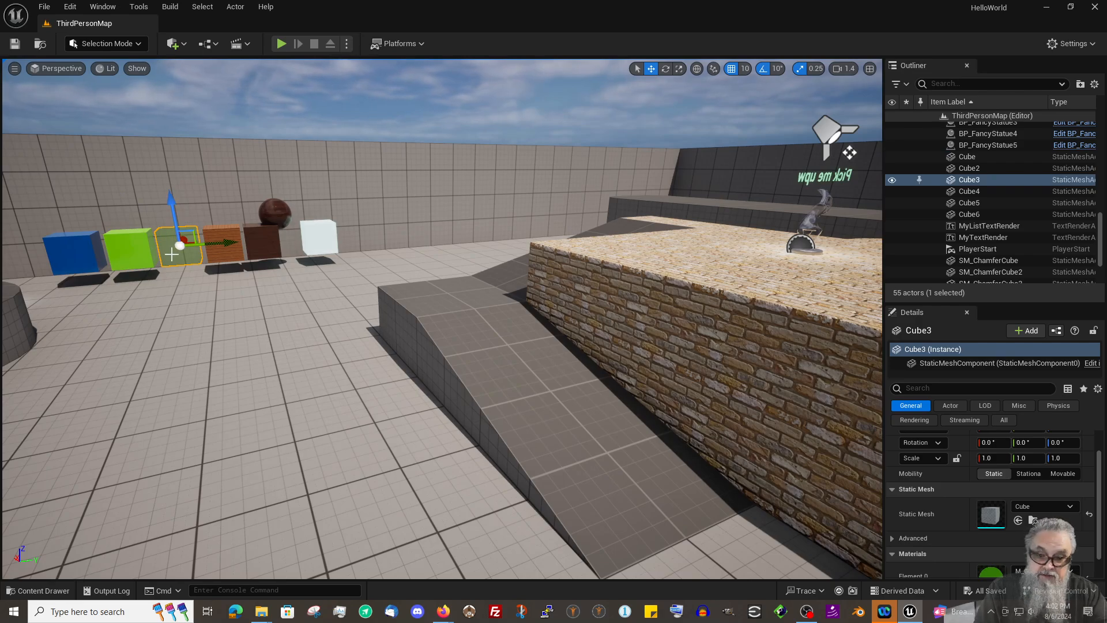
Select the orange wood, dark wood and white cubes and the brick-covered block in turn to examine their materials.
click(226, 235)
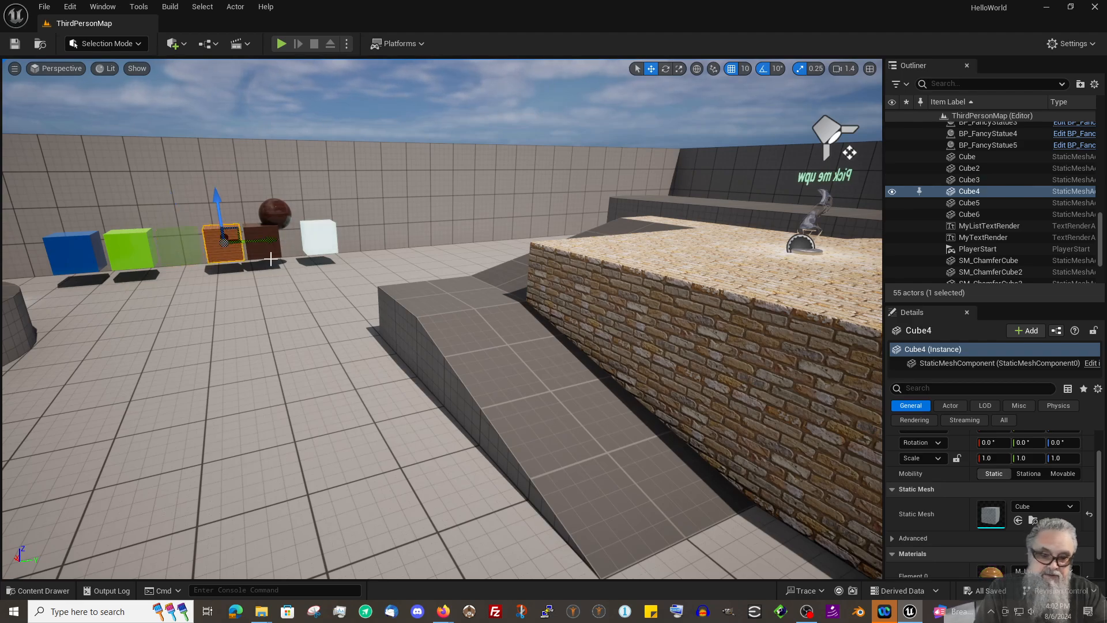
click(263, 235)
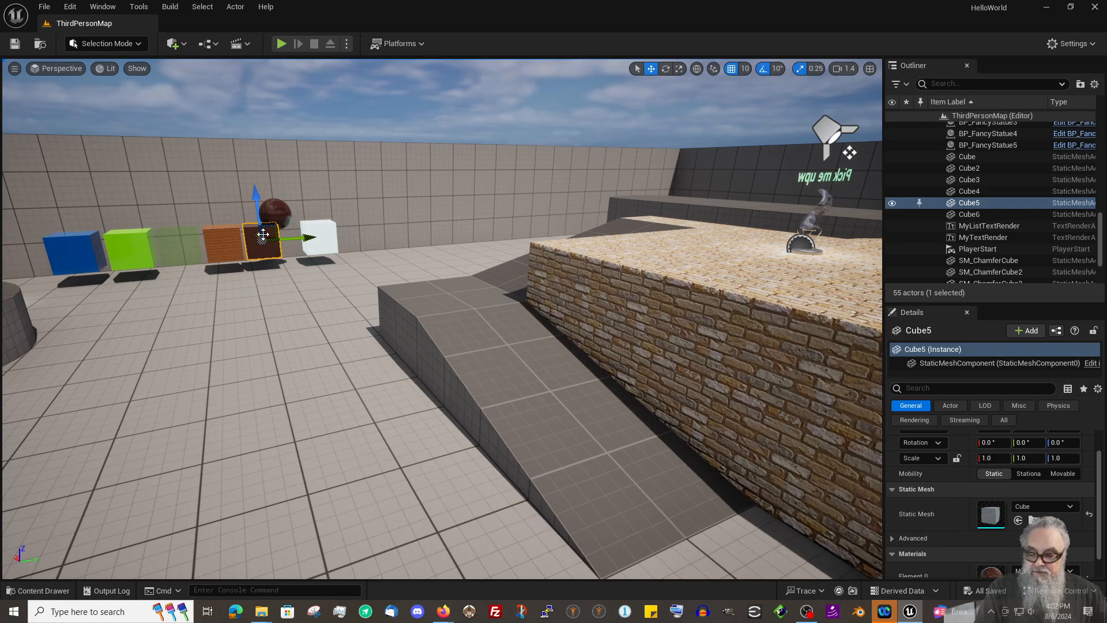
click(335, 234)
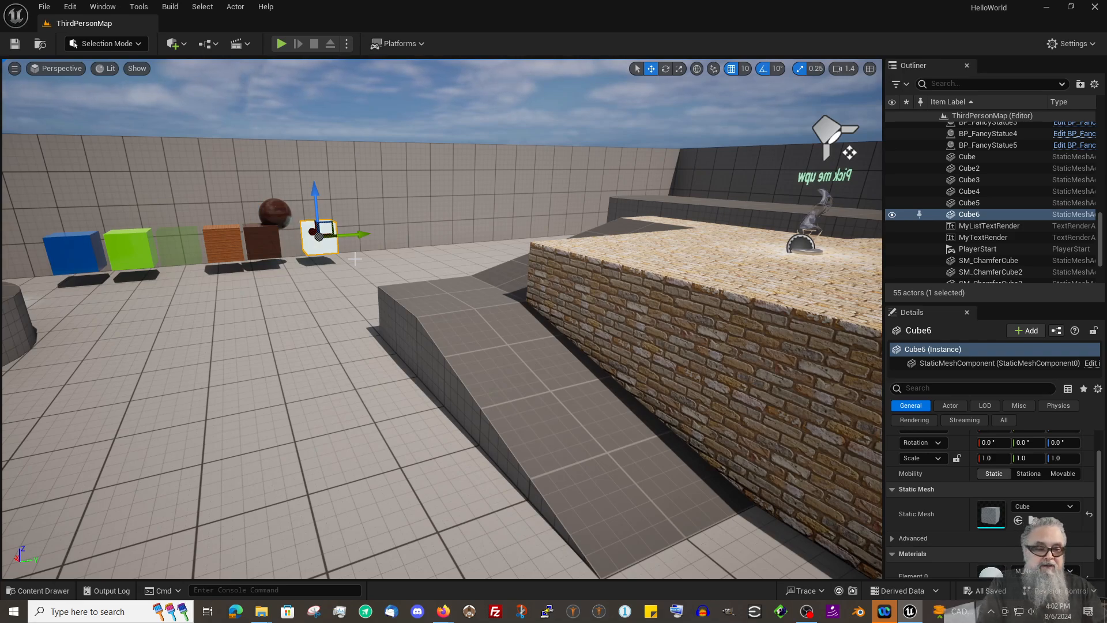
click(643, 269)
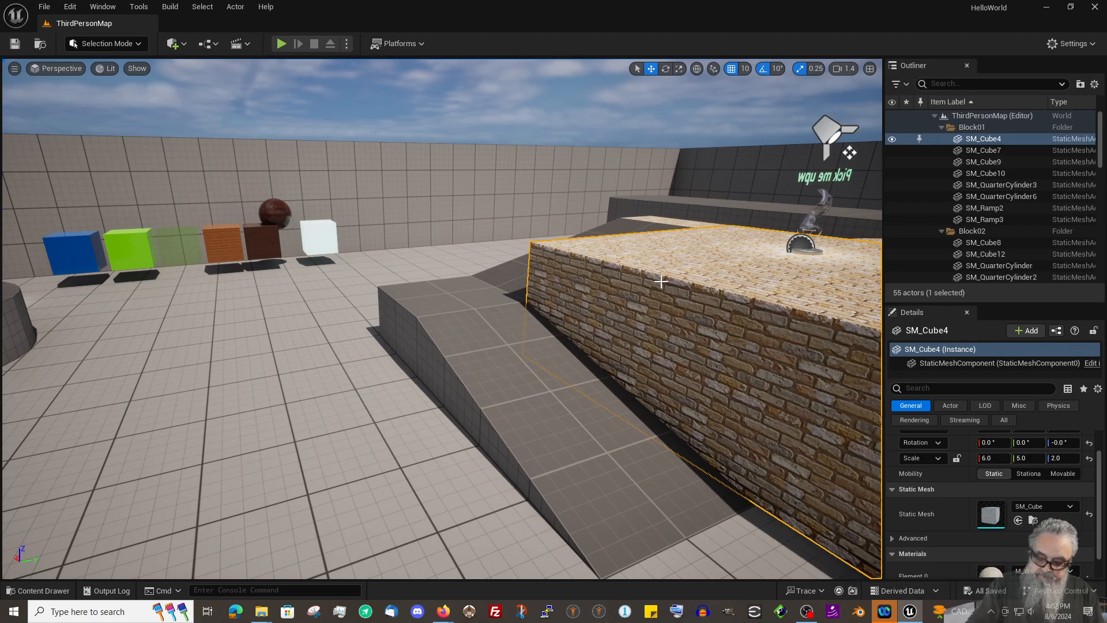
Create a new material named M_MasterColour in the MyContent Materials folder.
key(ctrl+space)
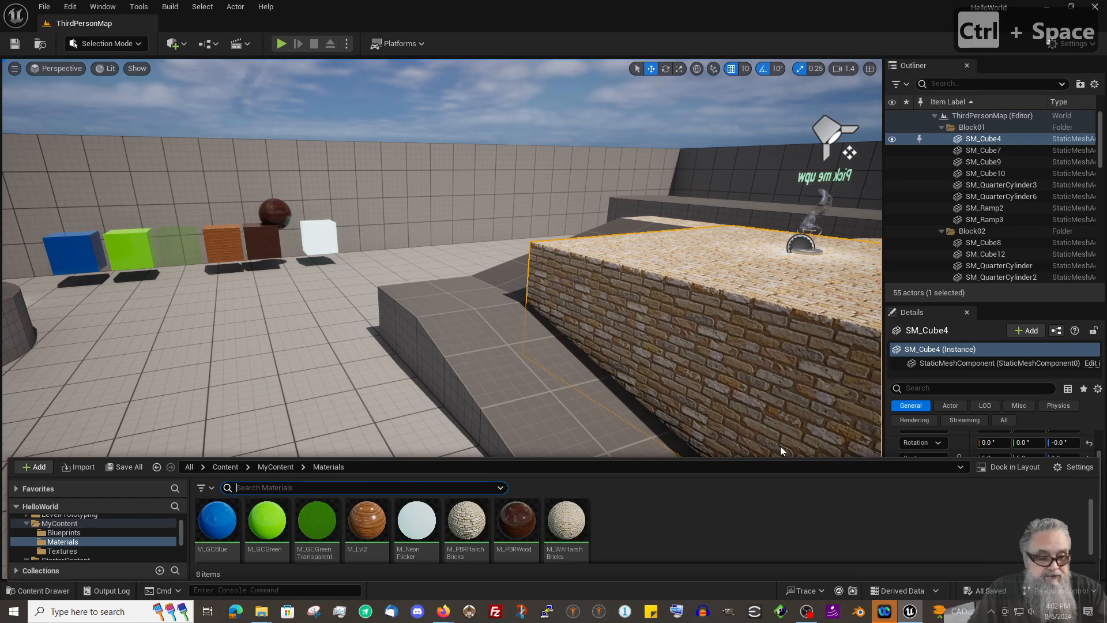
right_click(645, 514)
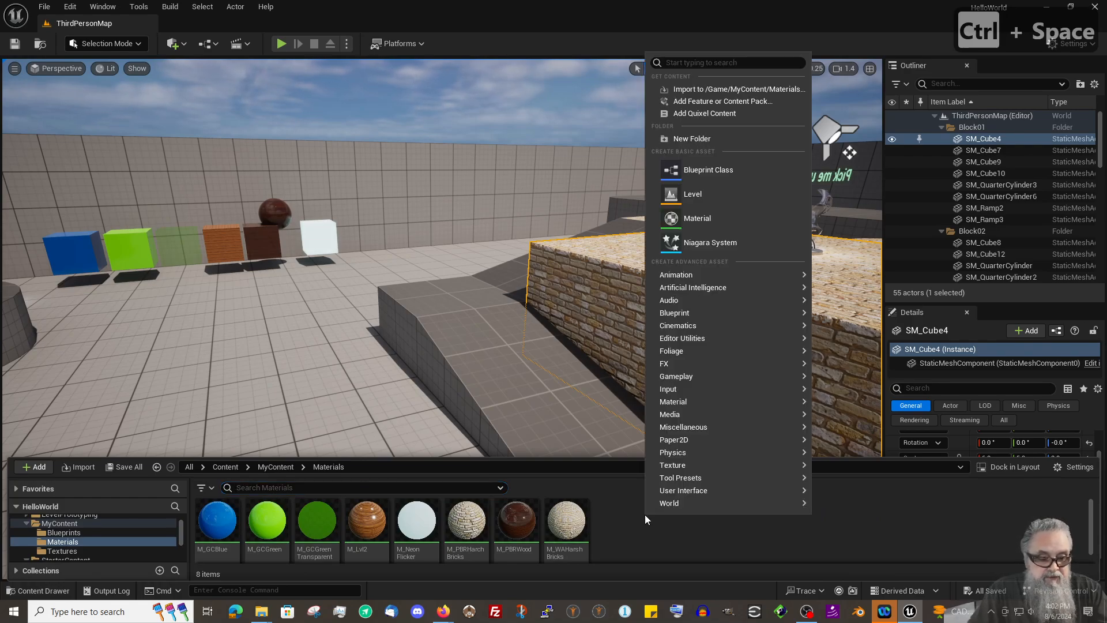
click(725, 219)
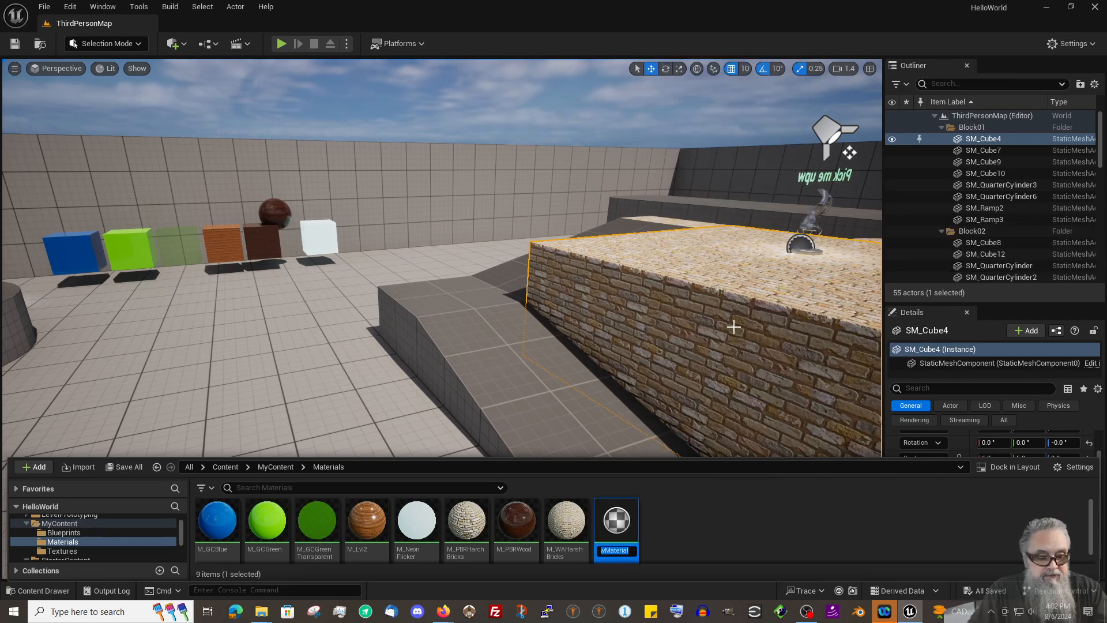
text(M_)
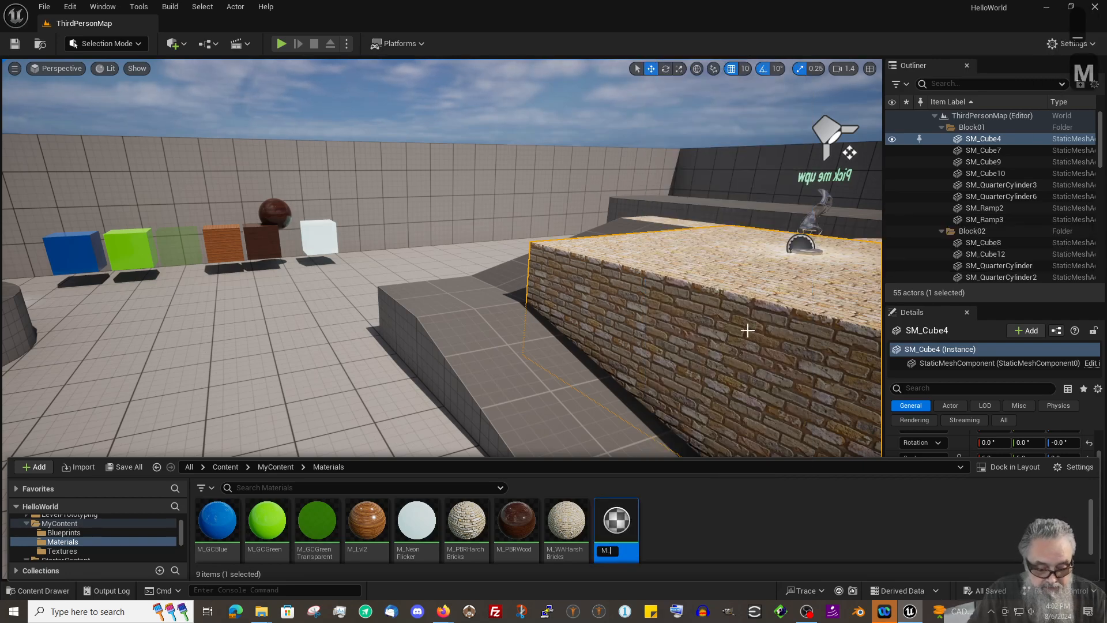
text(MasterC)
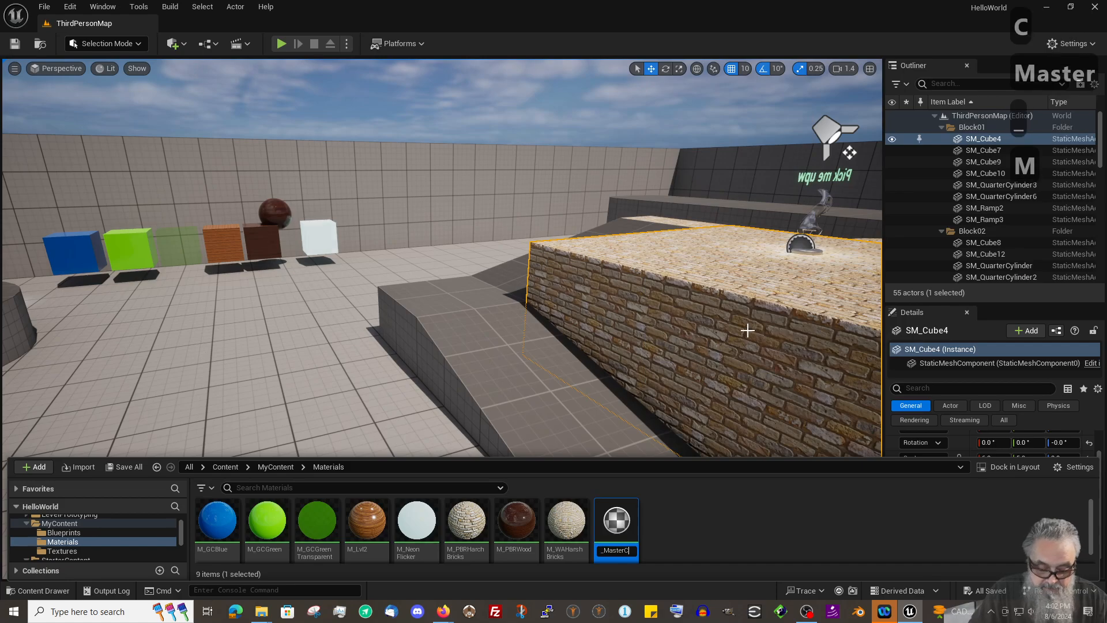
text(olour)
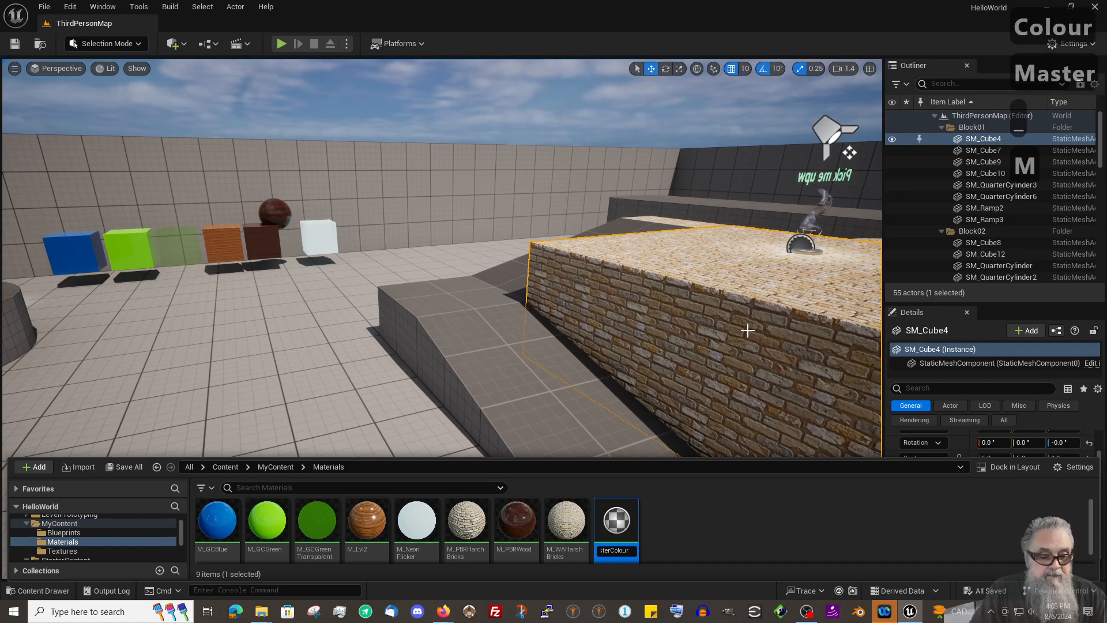
key(Return)
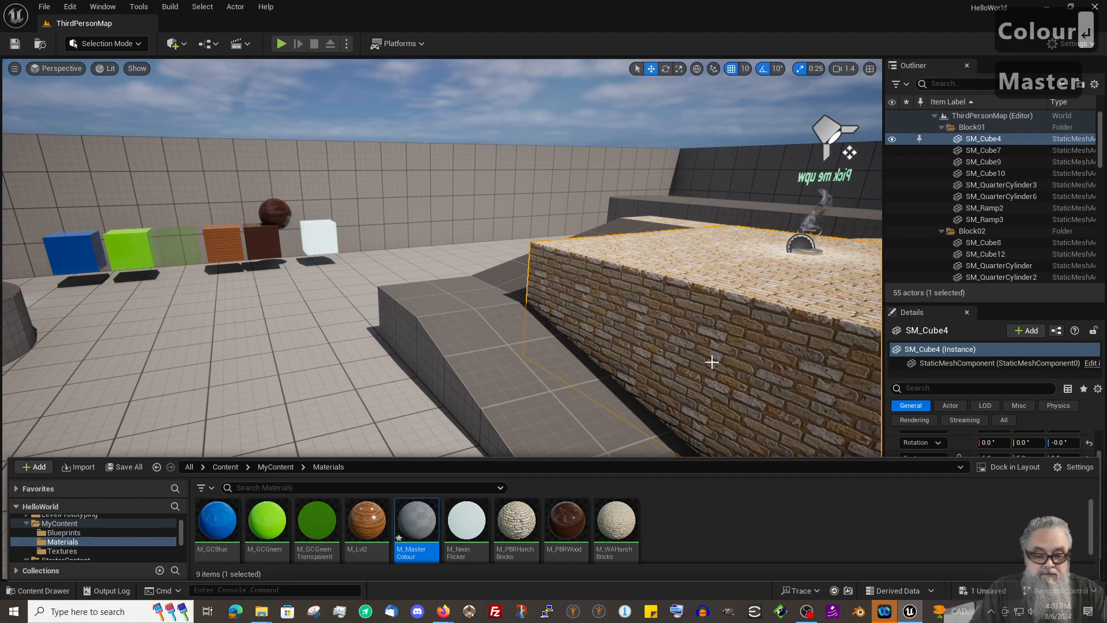
Open the M_MasterColour material for editing and dock its editor window beside the ThirdPersonMap level.
mouse_move(425, 521)
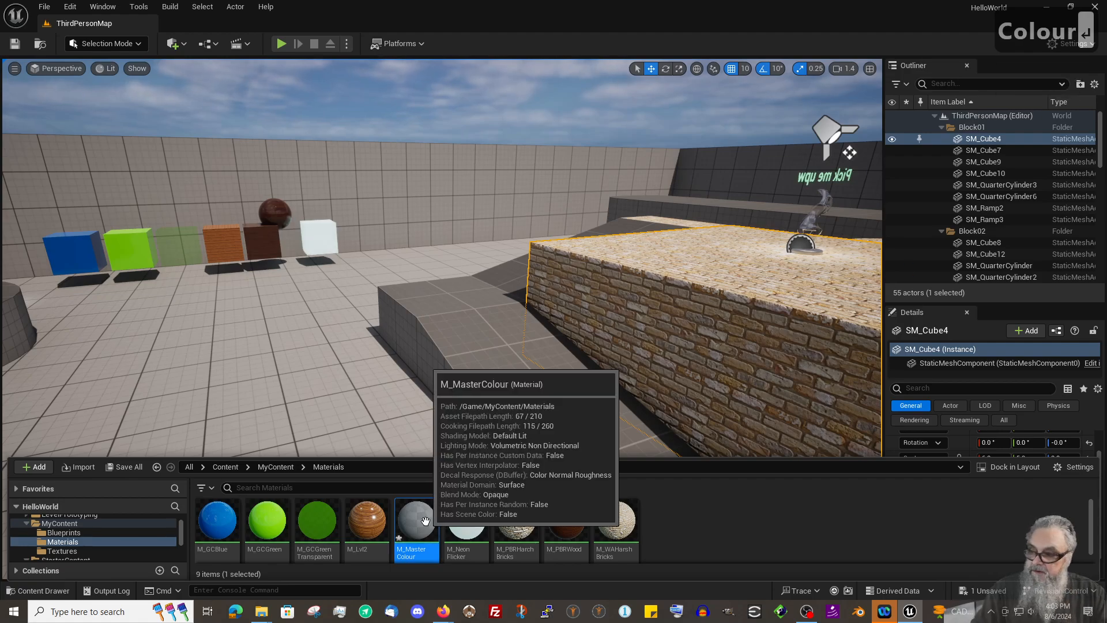
double_click(425, 521)
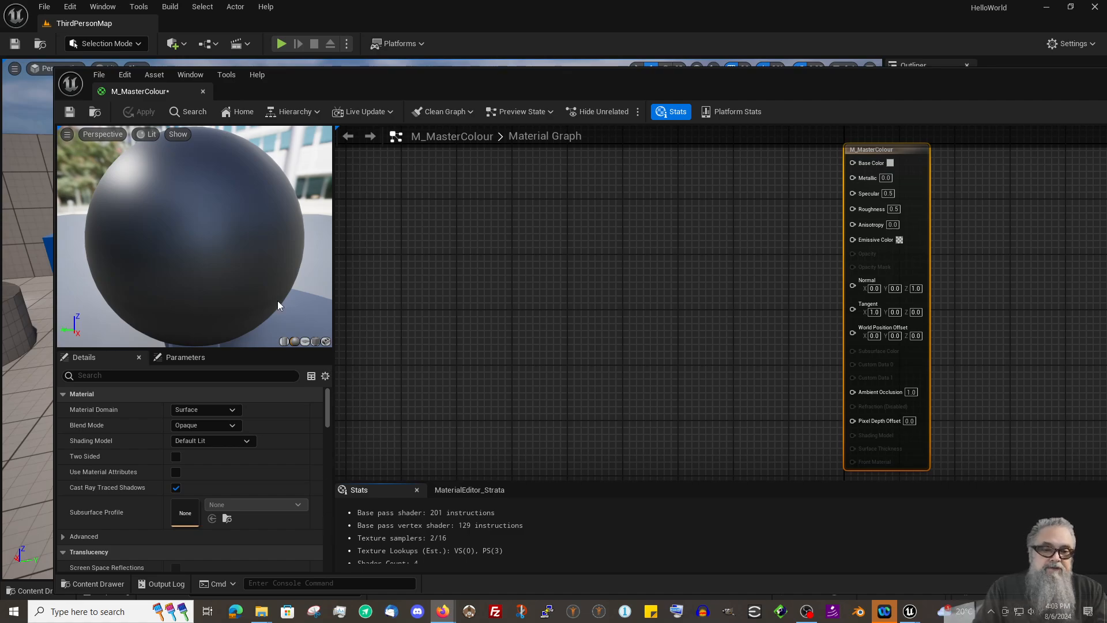
drag(133, 92, 191, 23)
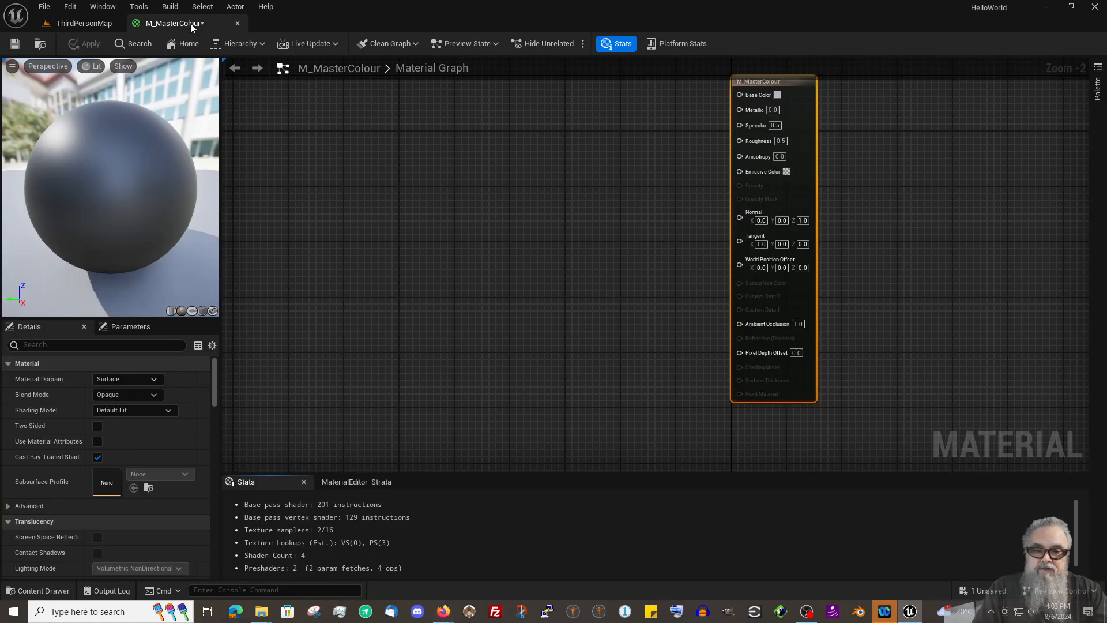
Add a three-component vector constant to the material graph and connect its output to Base Color.
right_drag(479, 193, 469, 202)
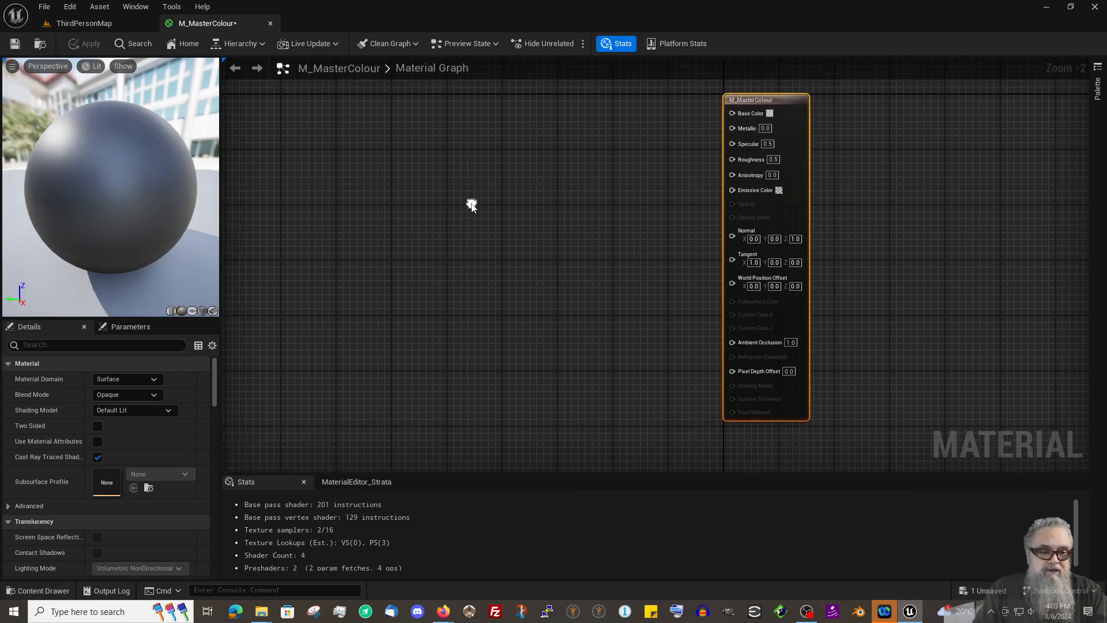
key(3)
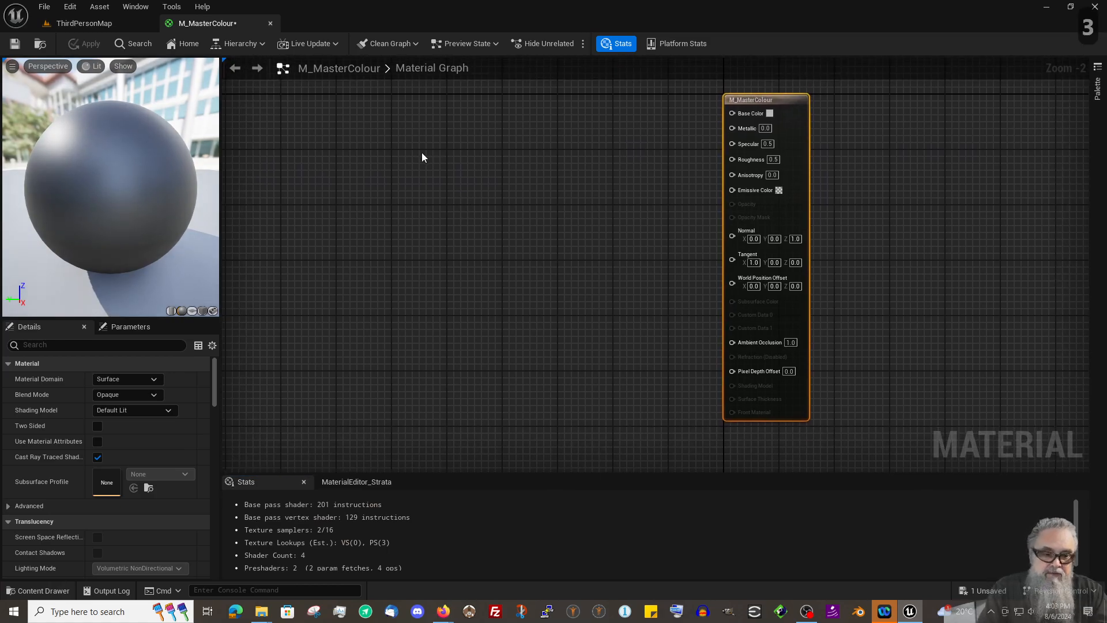
click(422, 154)
drag(447, 165, 732, 114)
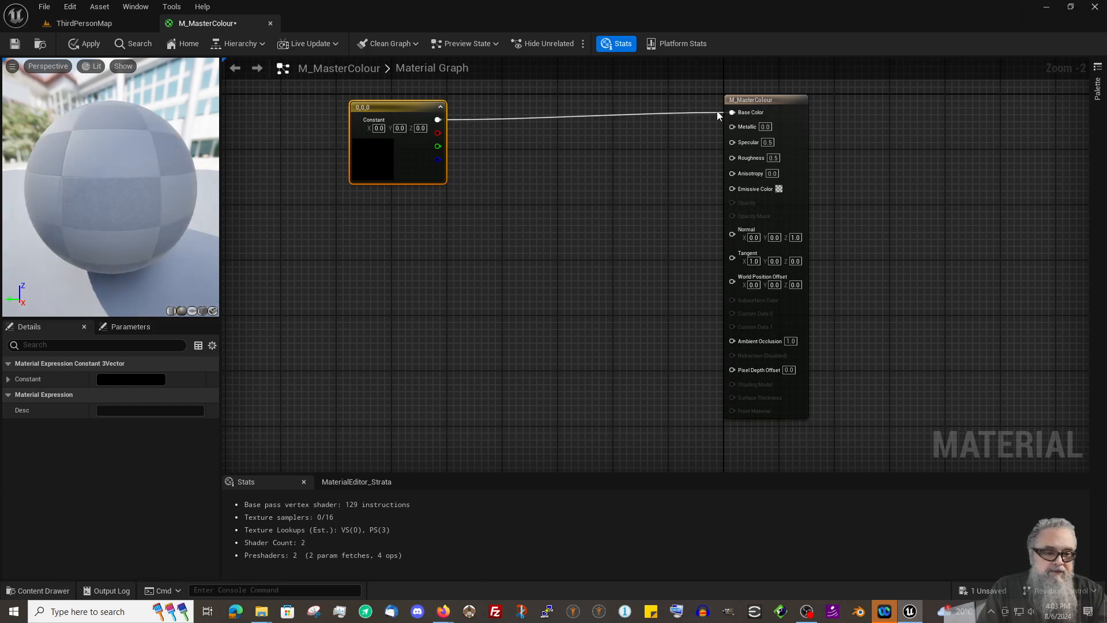
Add a scalar constant, connect it to Metallic and place it just below the Base Color wire.
click(608, 169)
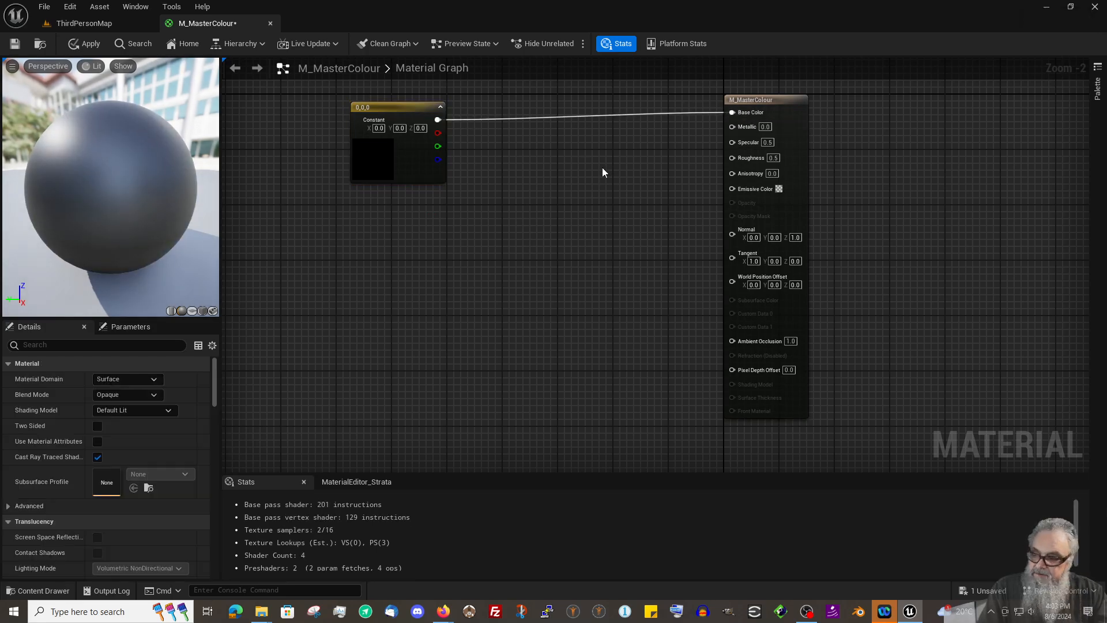
key(1)
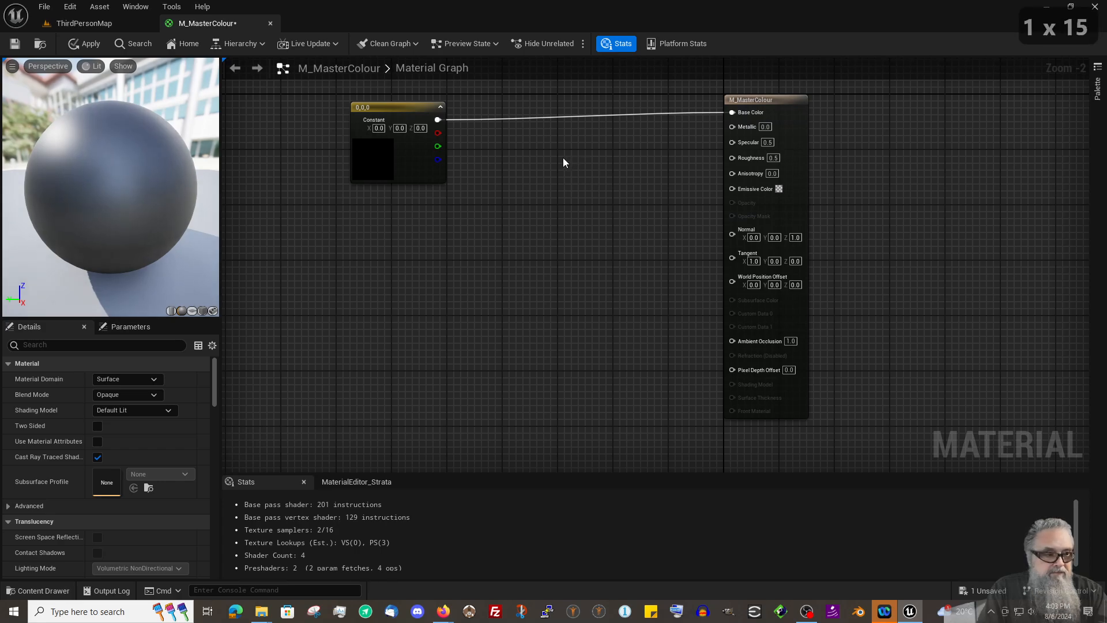
click(563, 157)
drag(617, 179, 732, 126)
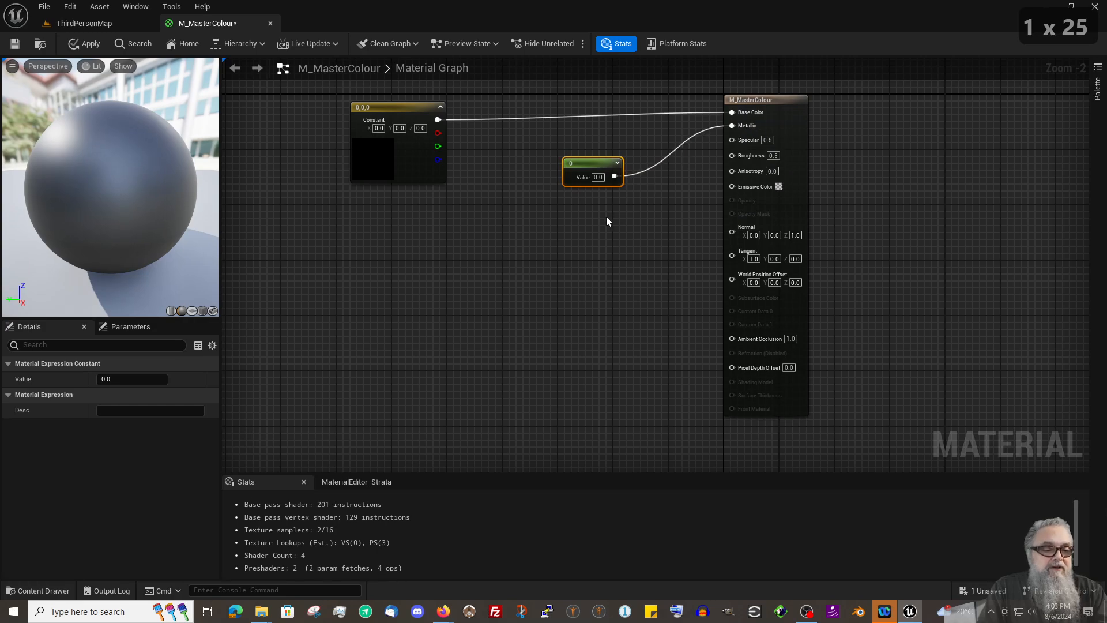
drag(592, 159, 581, 131)
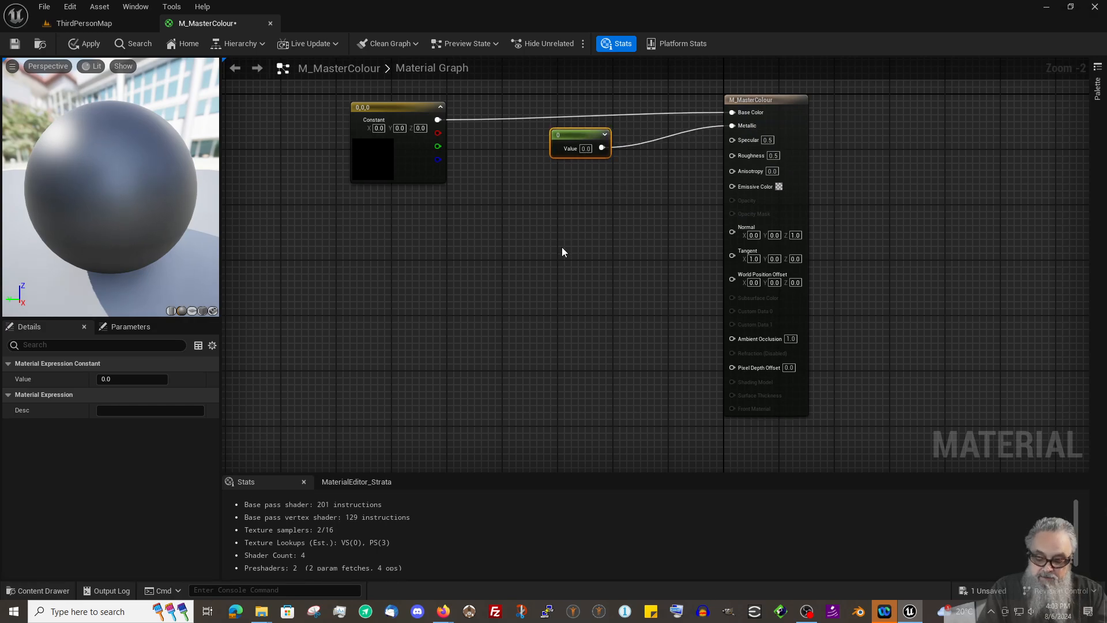
Add a second scalar constant, connect it to Roughness and line it up below the Metallic constant.
click(555, 216)
key(1)
click(555, 216)
drag(606, 233, 732, 156)
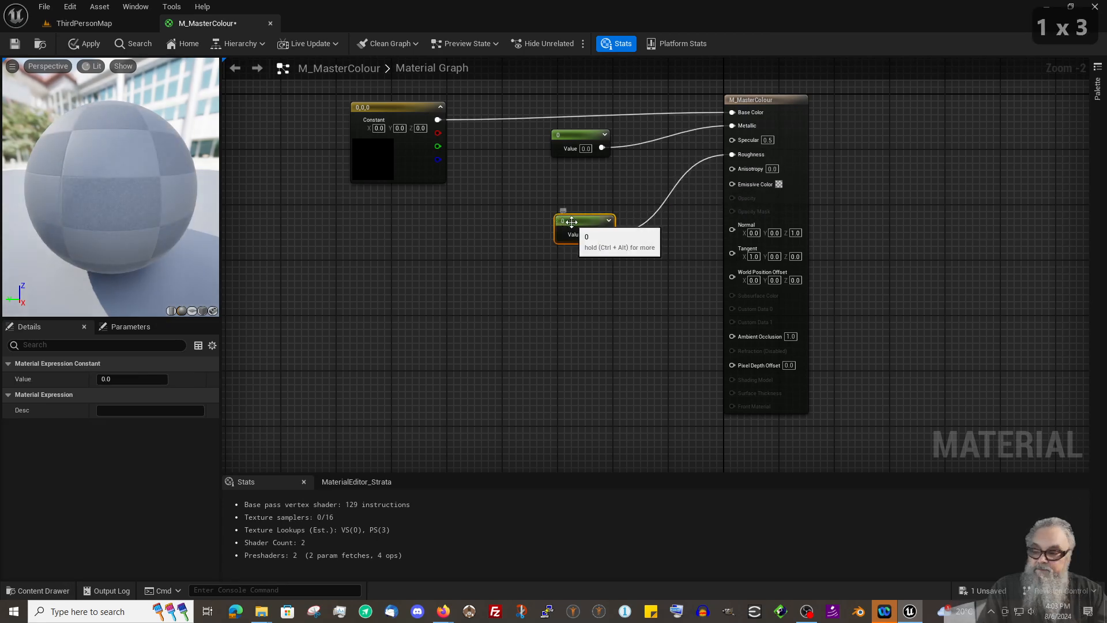
drag(591, 221, 586, 175)
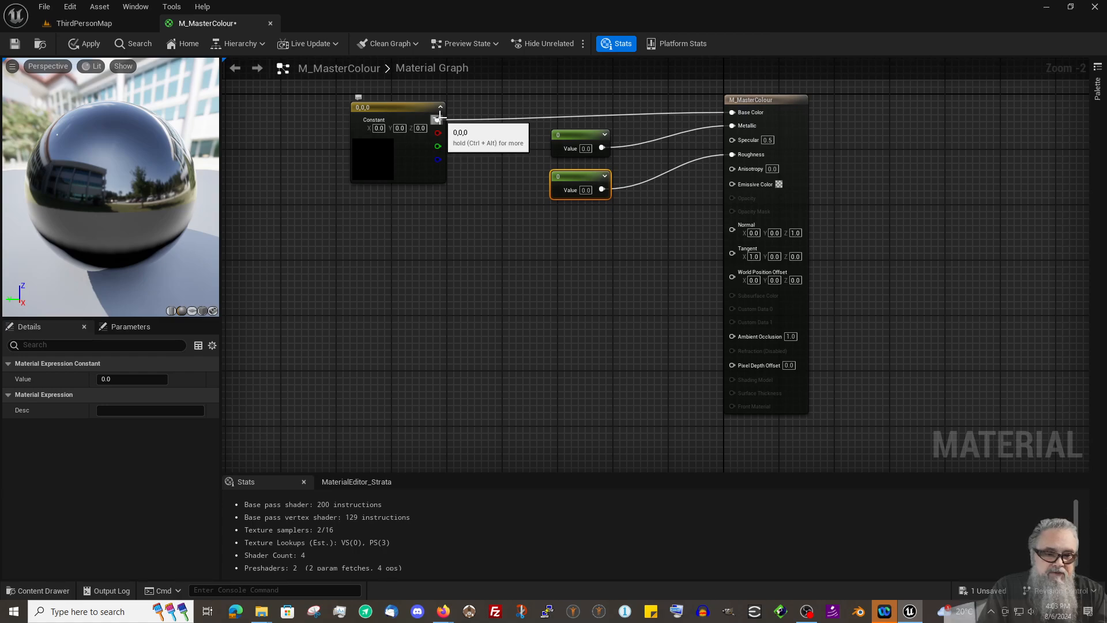
drag(438, 119, 734, 184)
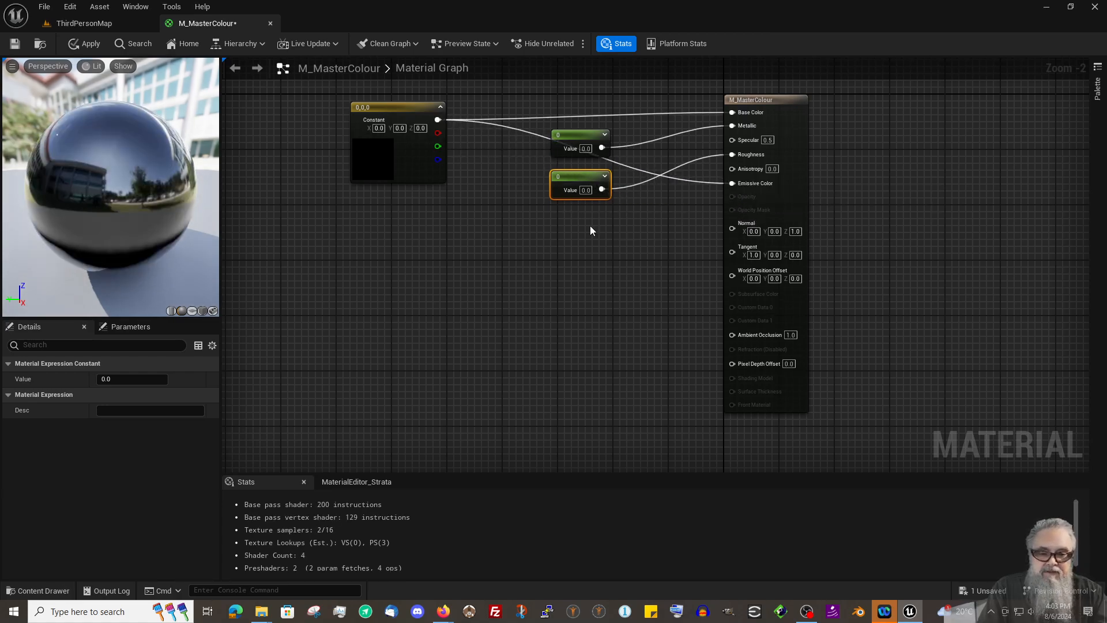
double_click(388, 164)
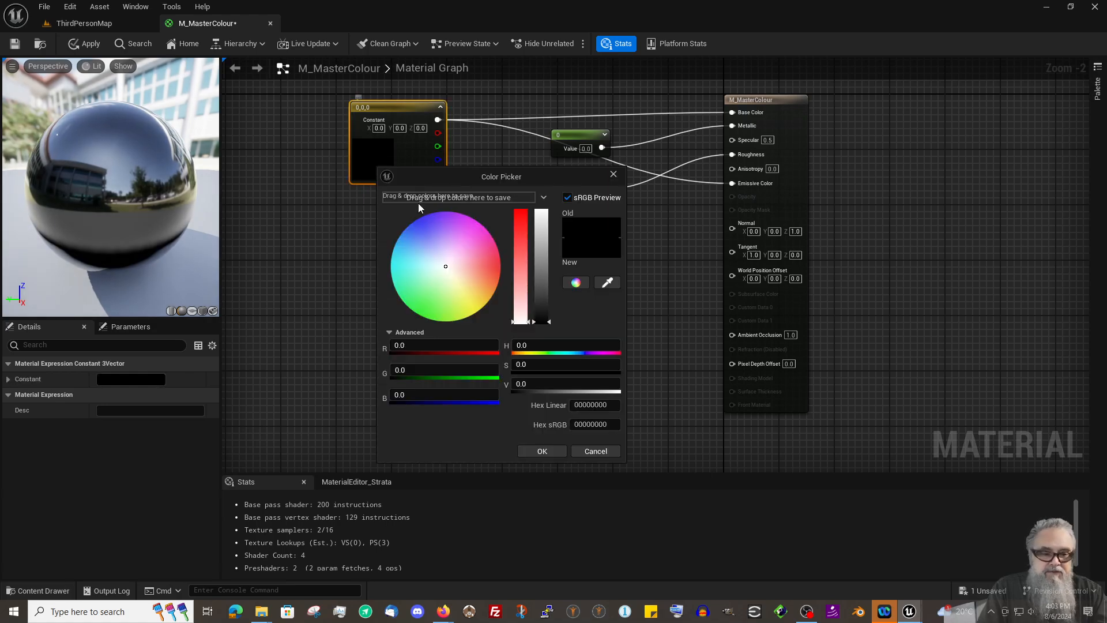
click(597, 449)
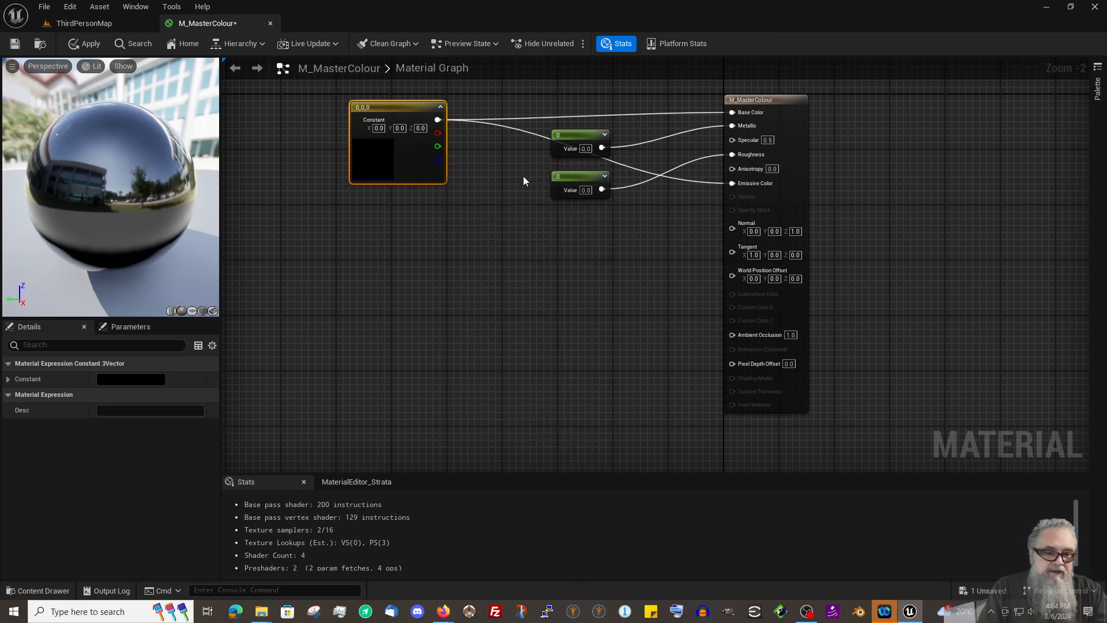
right_click(731, 184)
click(761, 233)
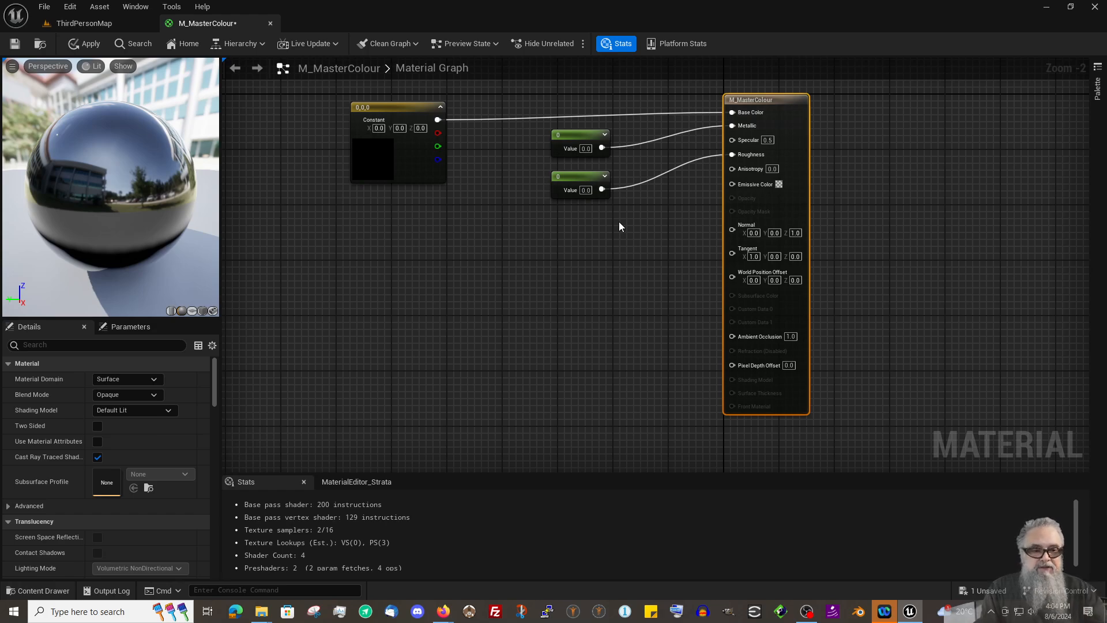
Route the colour constant through a new Multiply node into Emissive Color and place the node beneath the Roughness constant.
right_drag(595, 267, 595, 300)
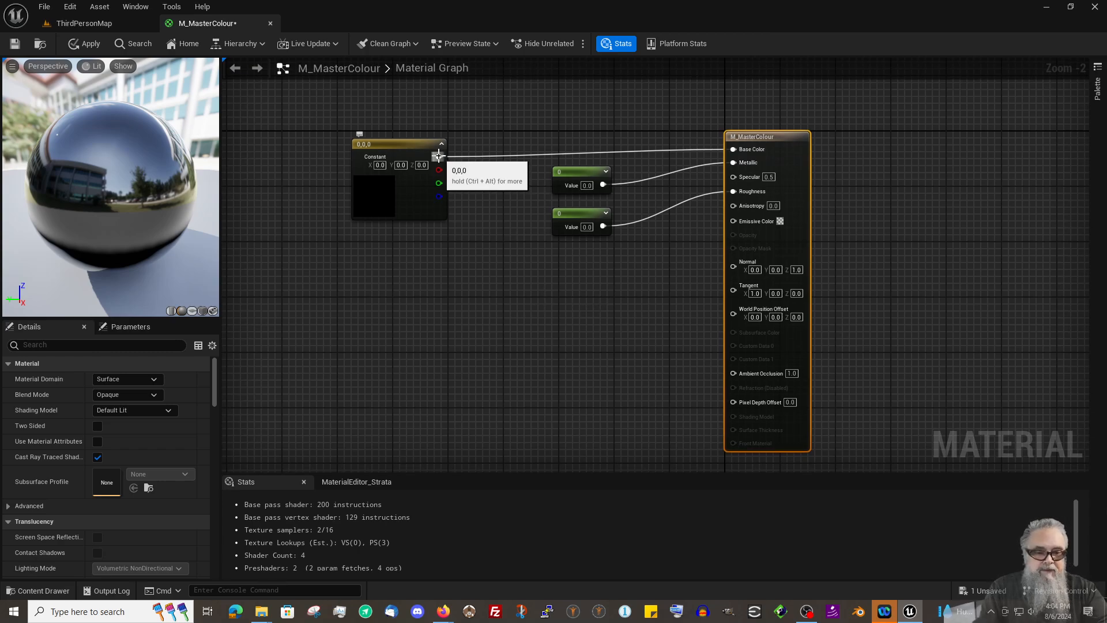
drag(438, 156, 499, 270)
text(m)
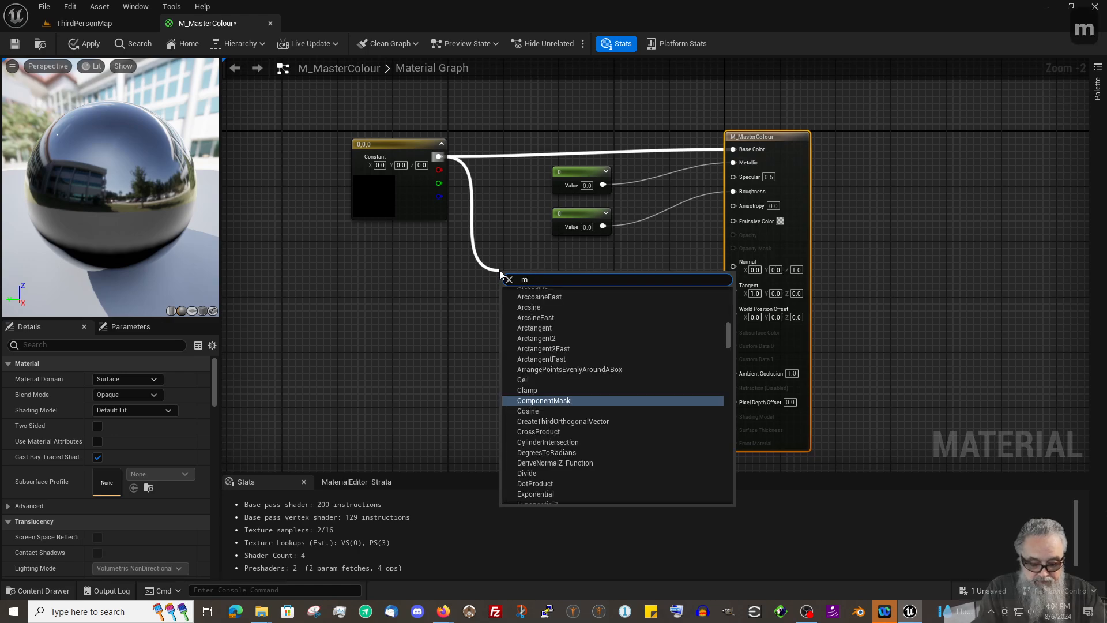
text(ulti)
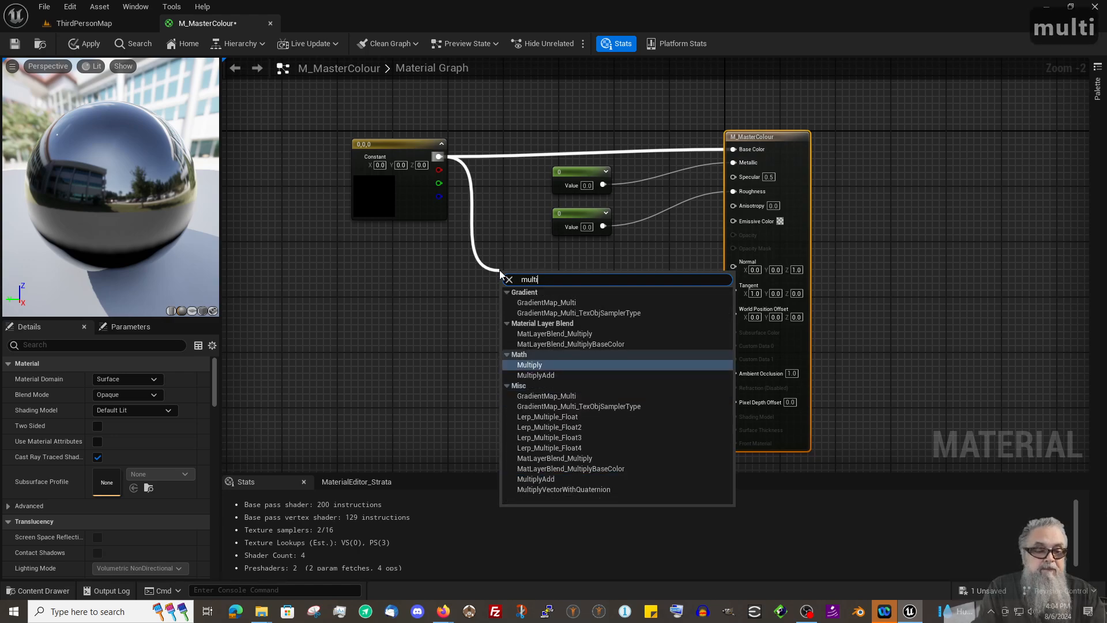
key(Return)
drag(542, 289, 737, 221)
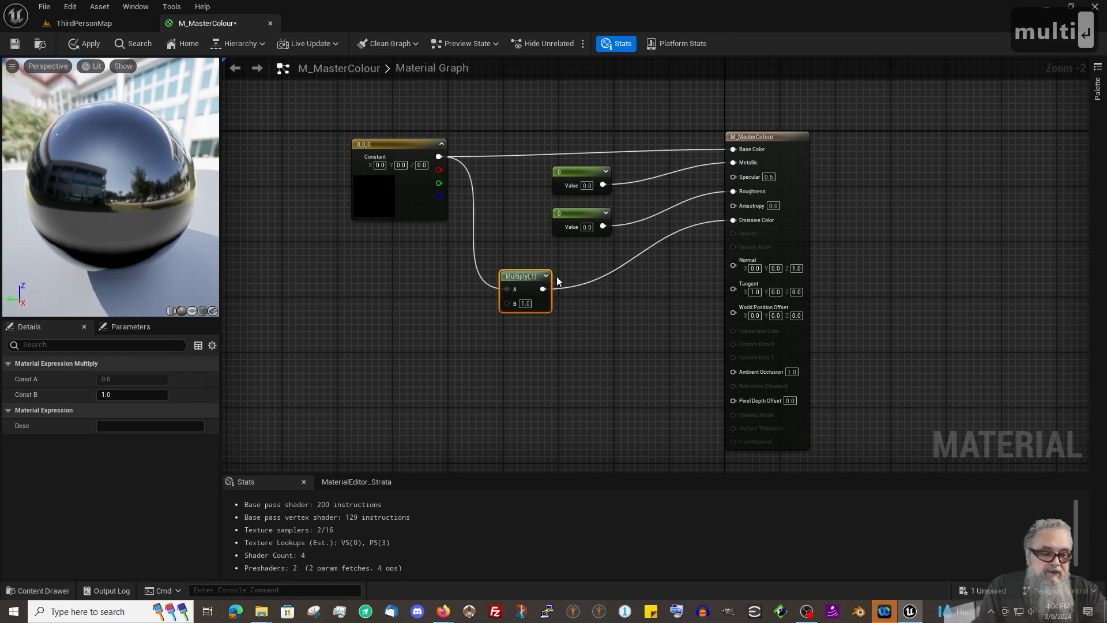
drag(519, 276, 565, 254)
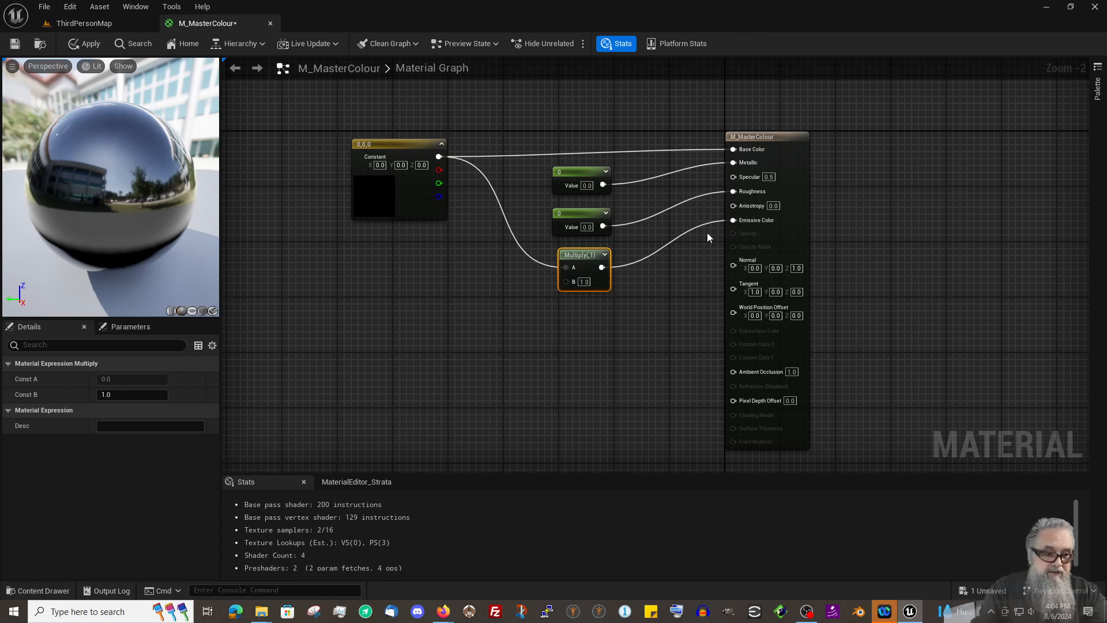
click(548, 338)
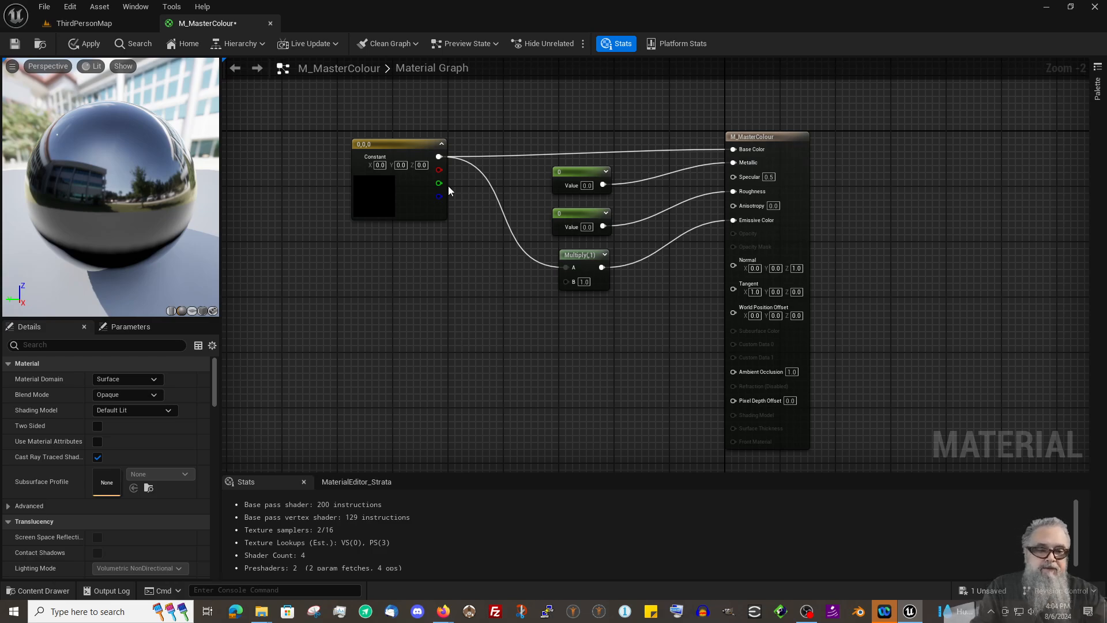
Convert the scalar constant feeding Metallic into a parameter named Metallic.
click(585, 171)
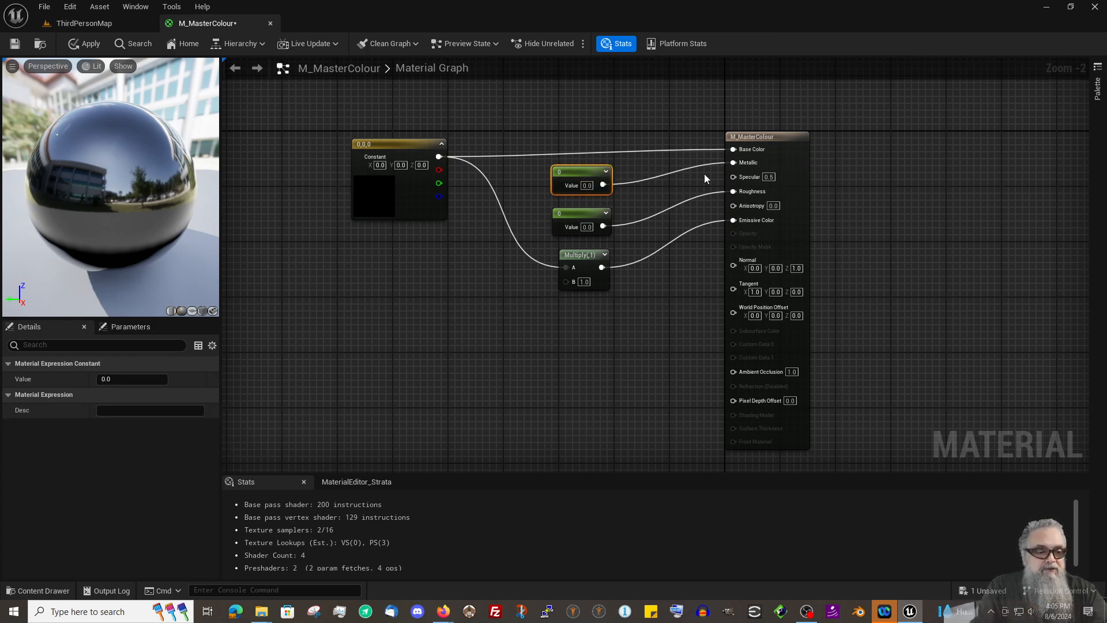
right_click(580, 172)
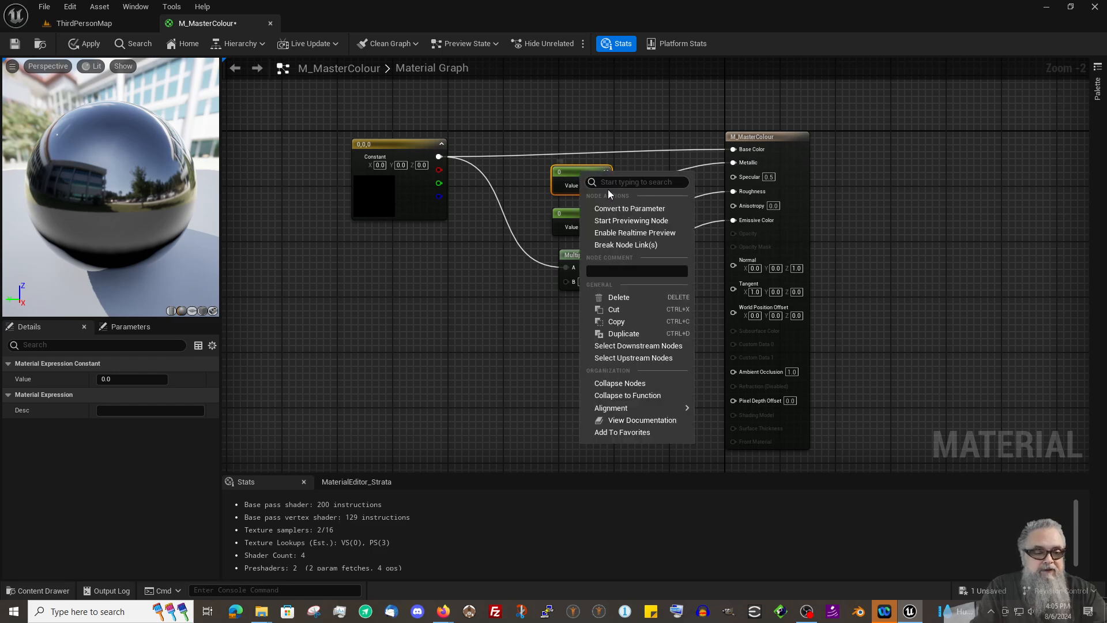
click(618, 209)
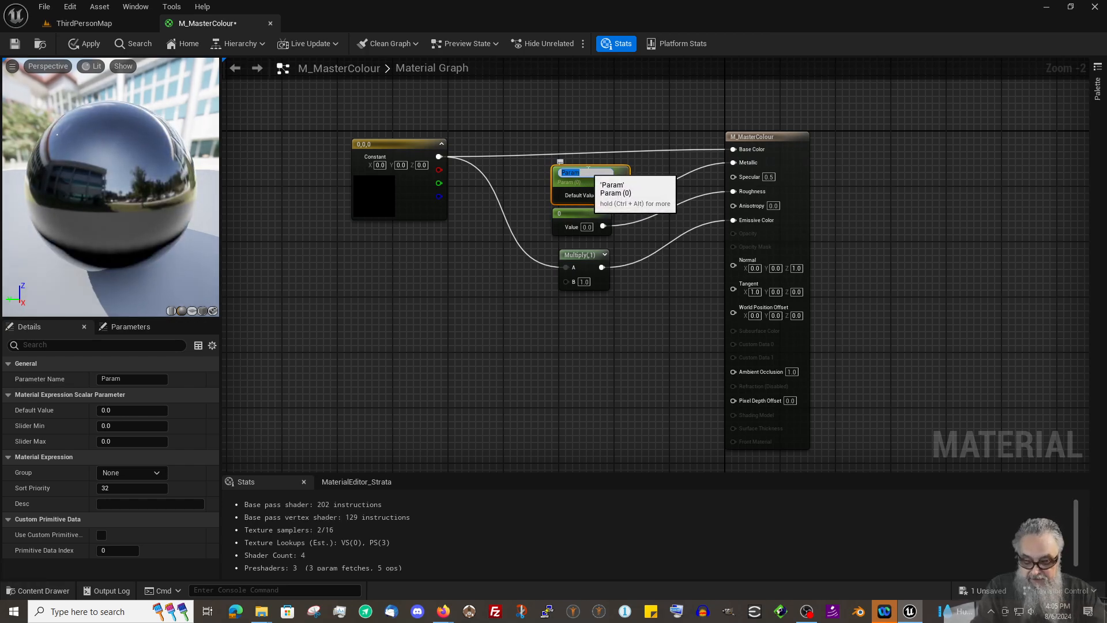
text(Met)
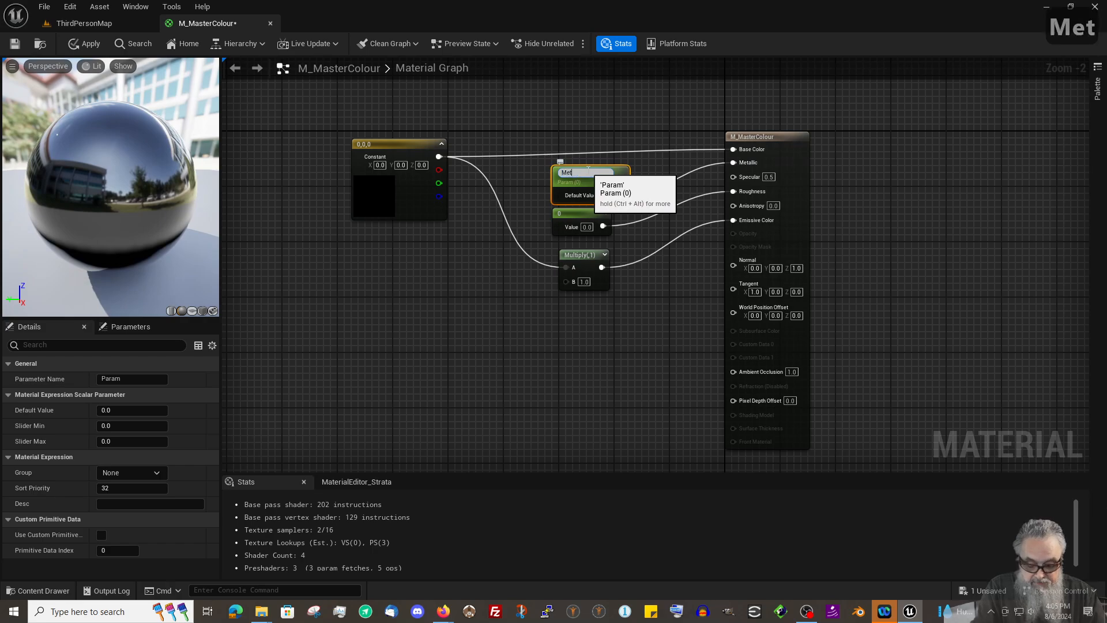
text(allic)
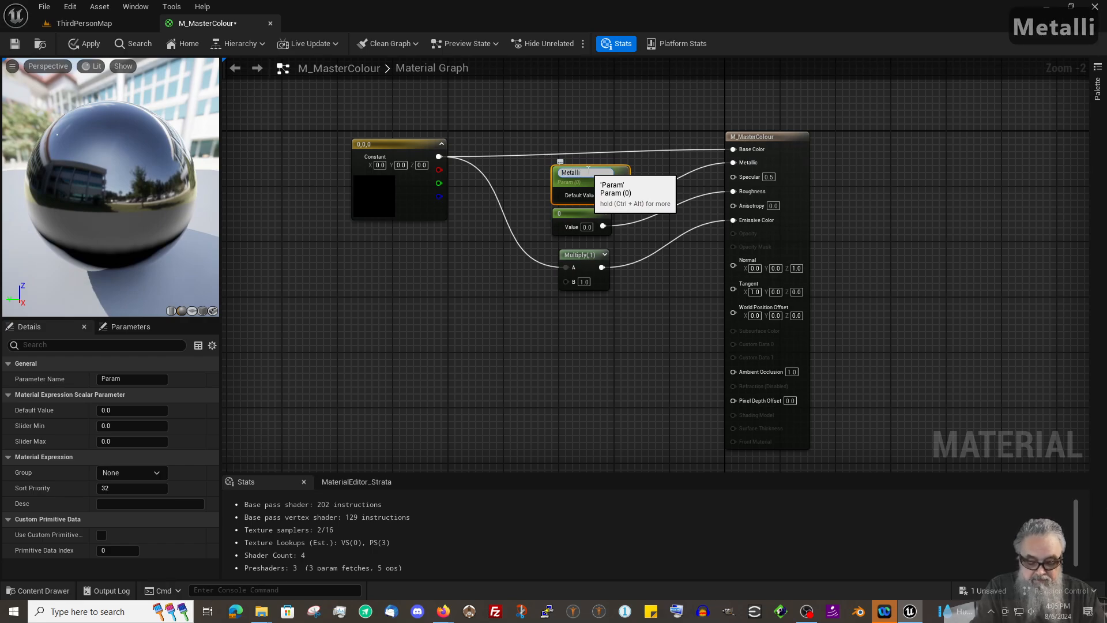
key(Return)
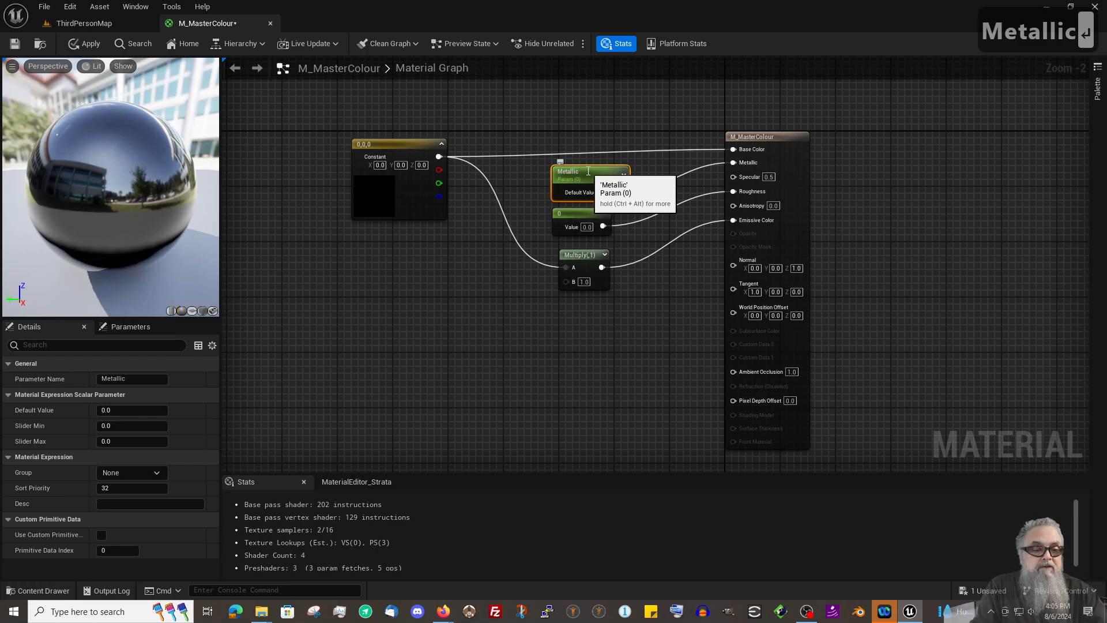
Convert the scalar constant feeding Roughness into a parameter named Roughness.
click(575, 211)
right_click(575, 210)
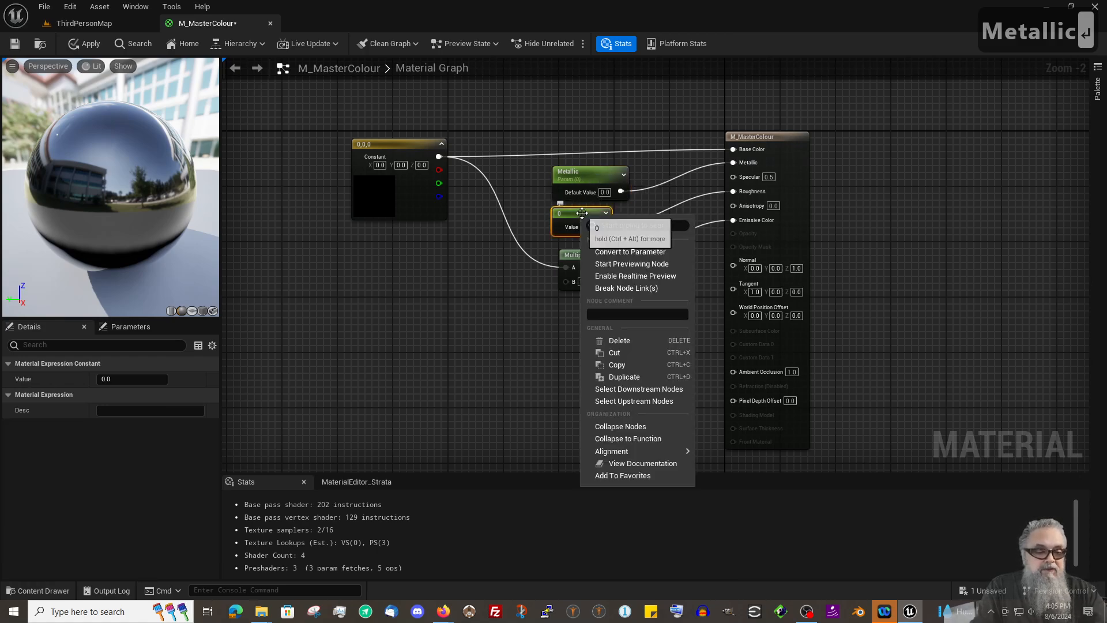
key(Escape)
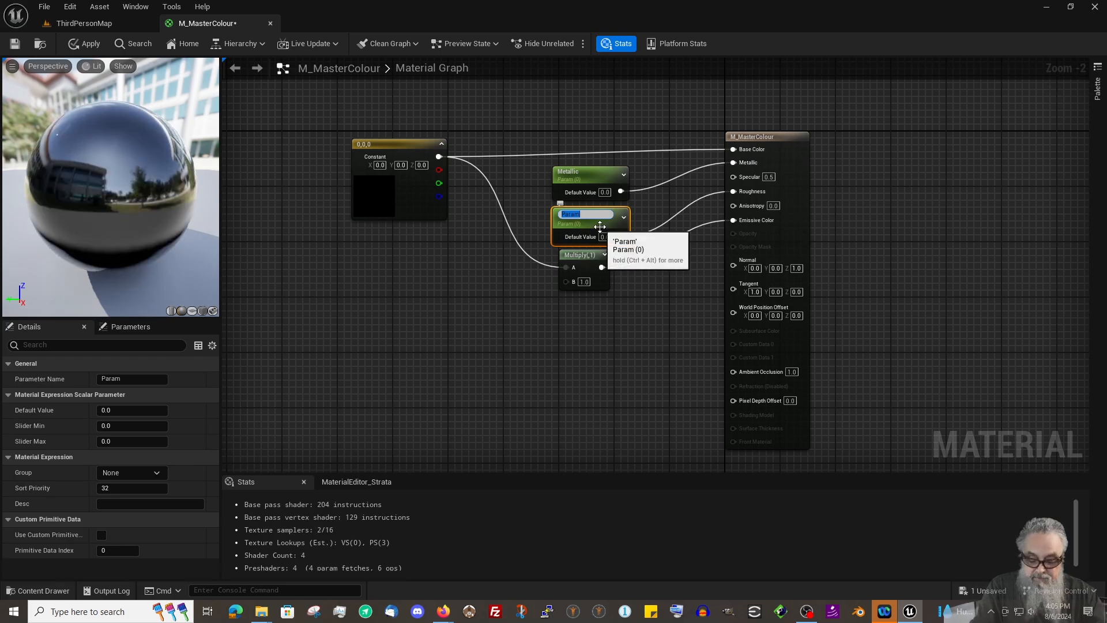
text(Roughness)
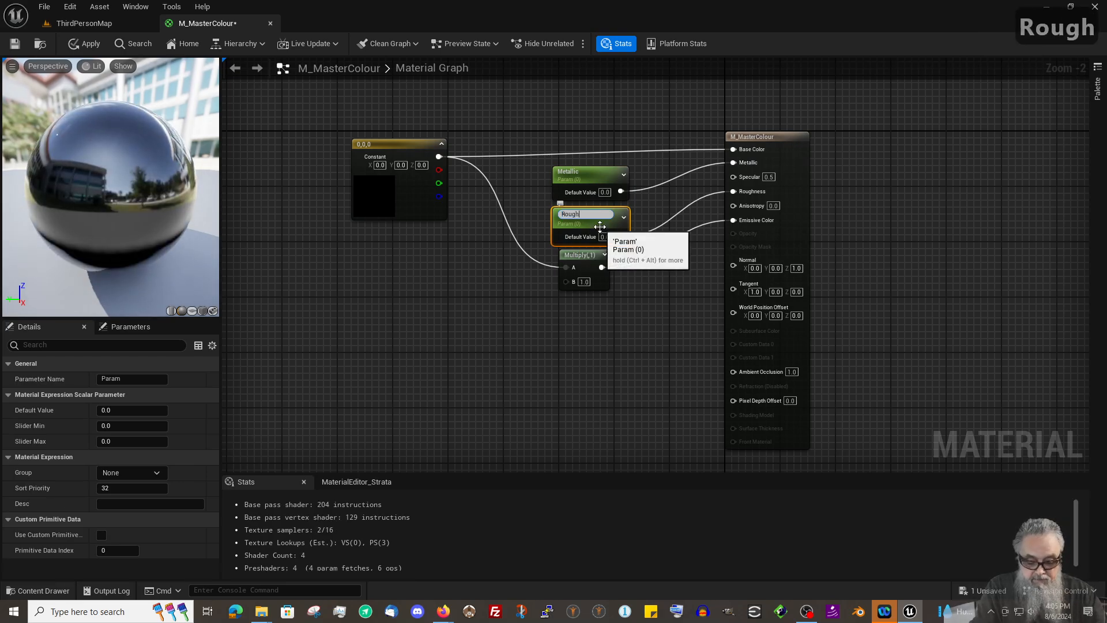
key(Return)
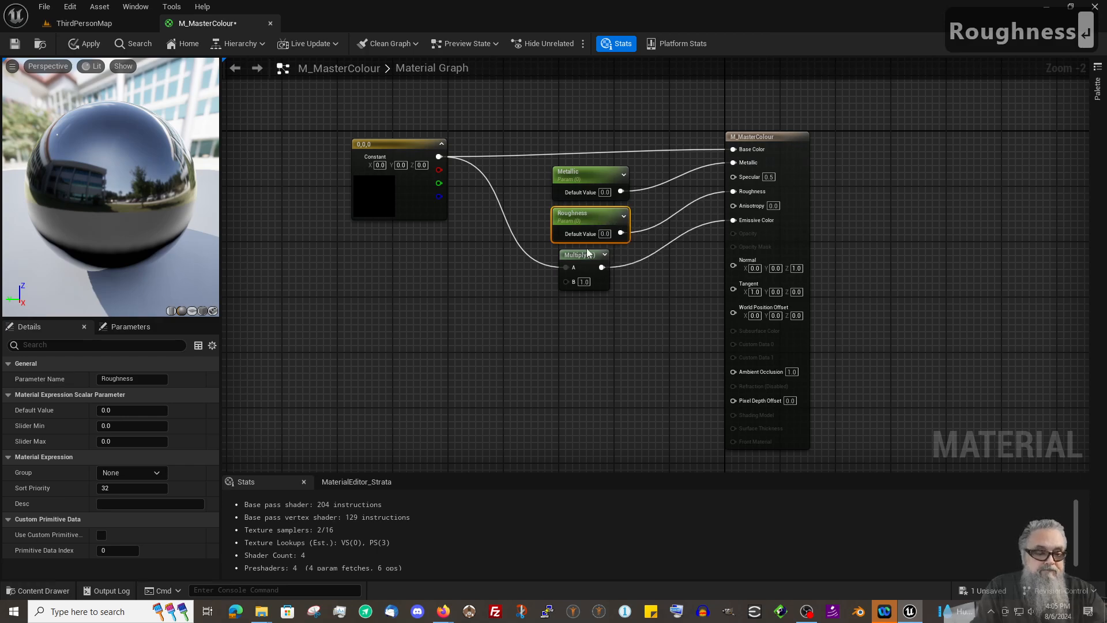
Shift the Multiply node clear of Roughness, promote its B input to a parameter and place the new node below and left of Multiply.
drag(588, 258, 601, 257)
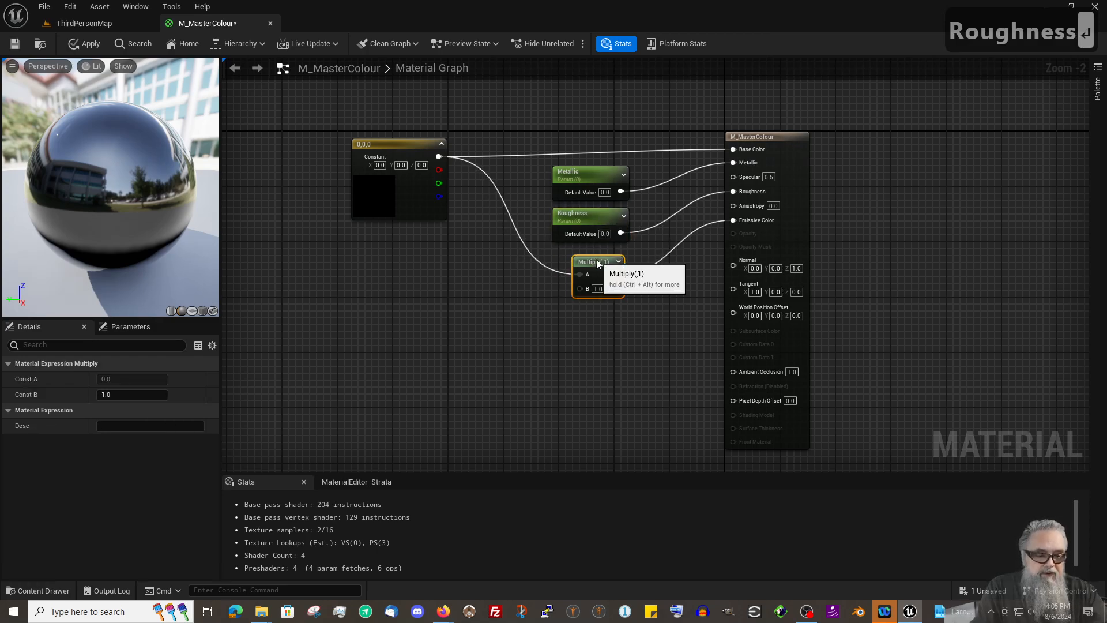
right_click(583, 289)
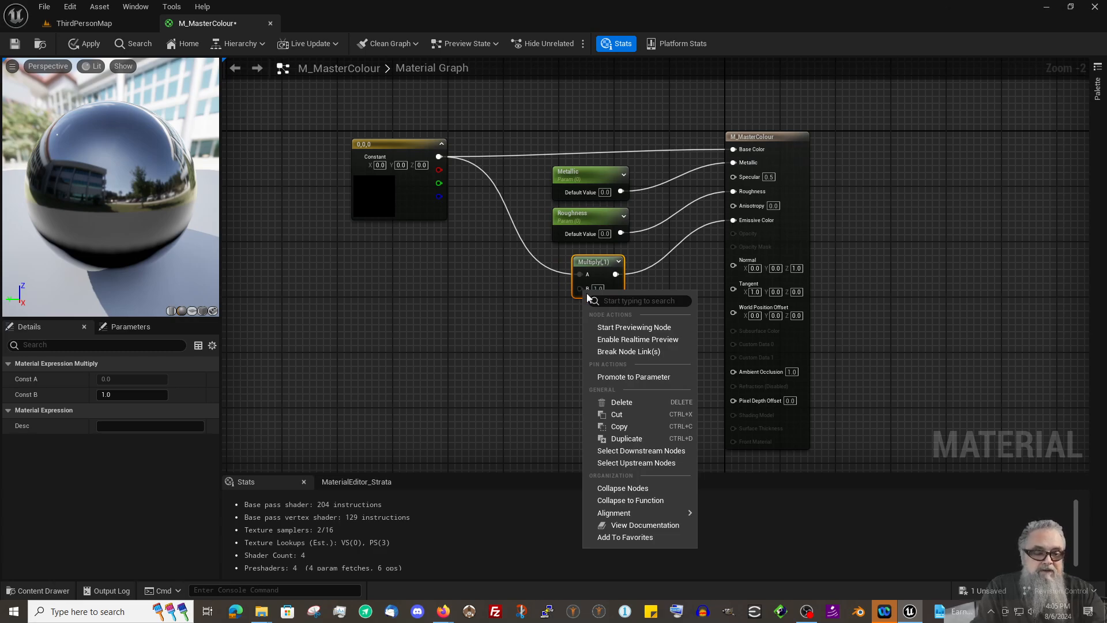
click(622, 377)
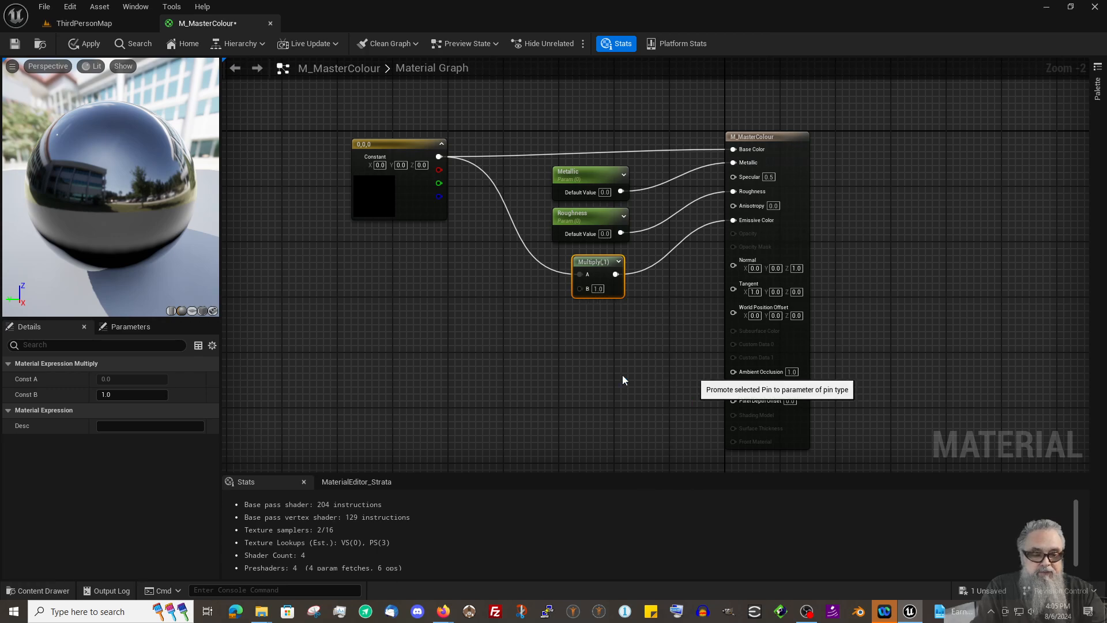
click(538, 313)
drag(542, 267, 489, 304)
double_click(489, 305)
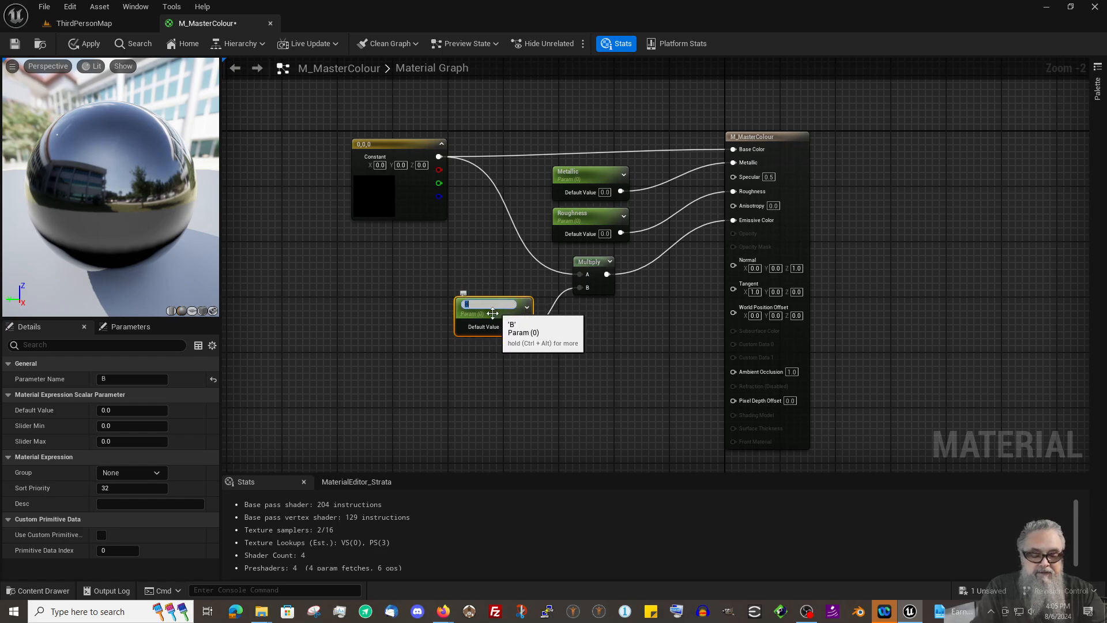
Rename the parameter feeding the Multiply node's B input to Brightness.
click(450, 315)
click(482, 311)
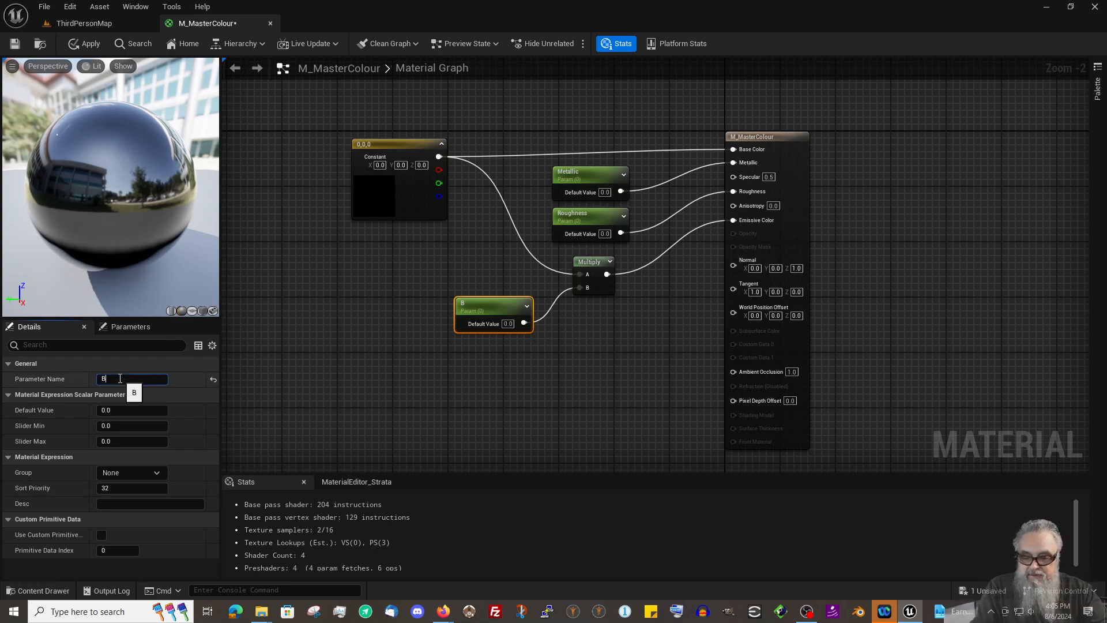
drag(120, 379, 100, 377)
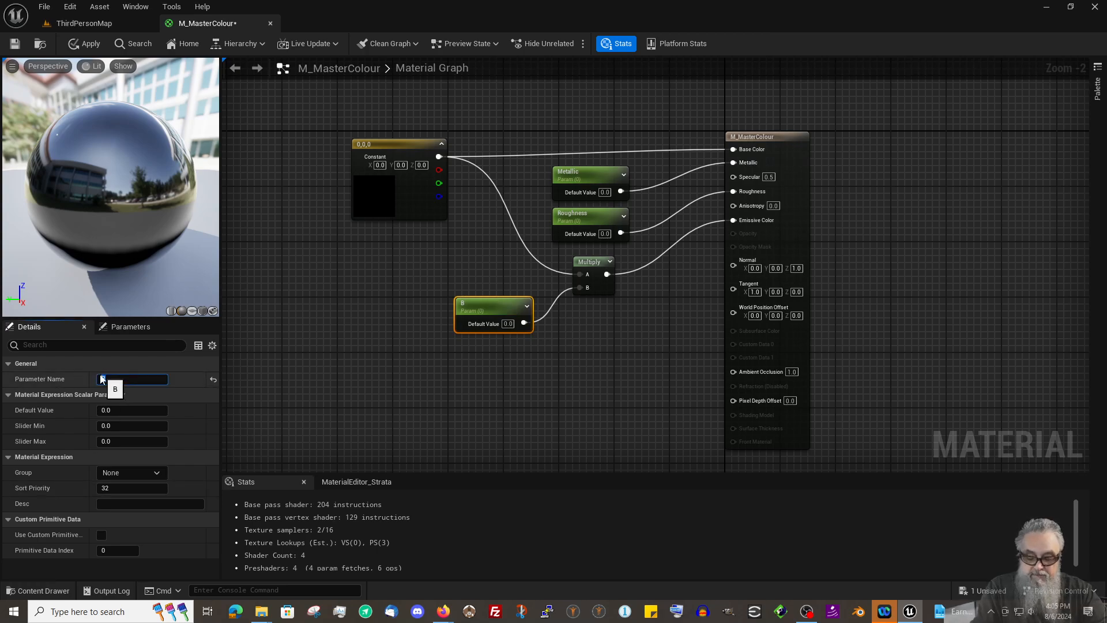
text(Bright)
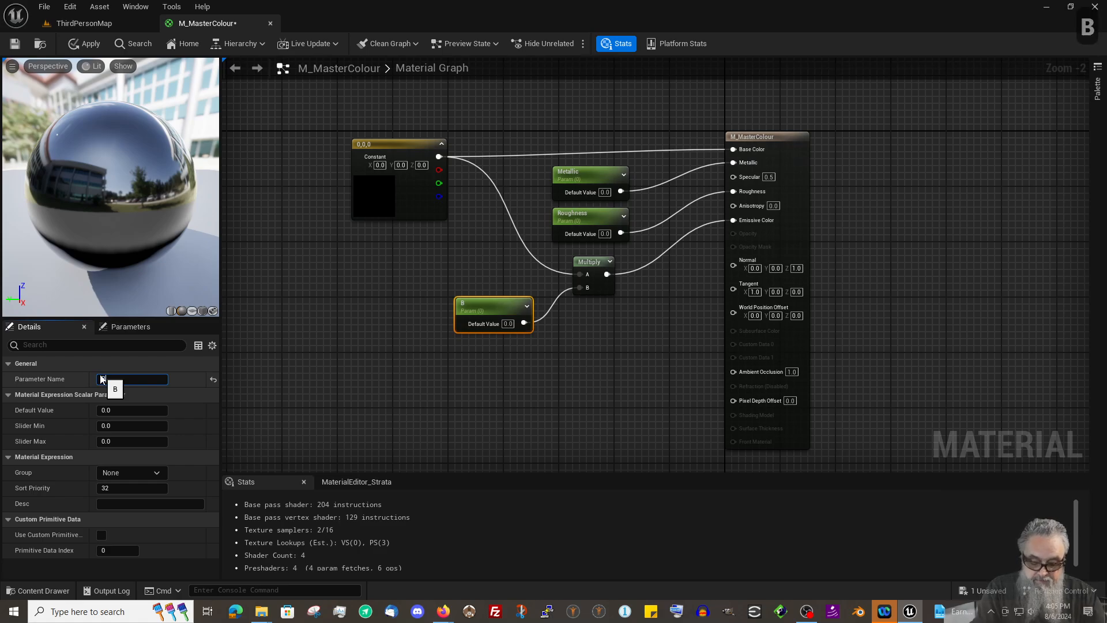
text(ness)
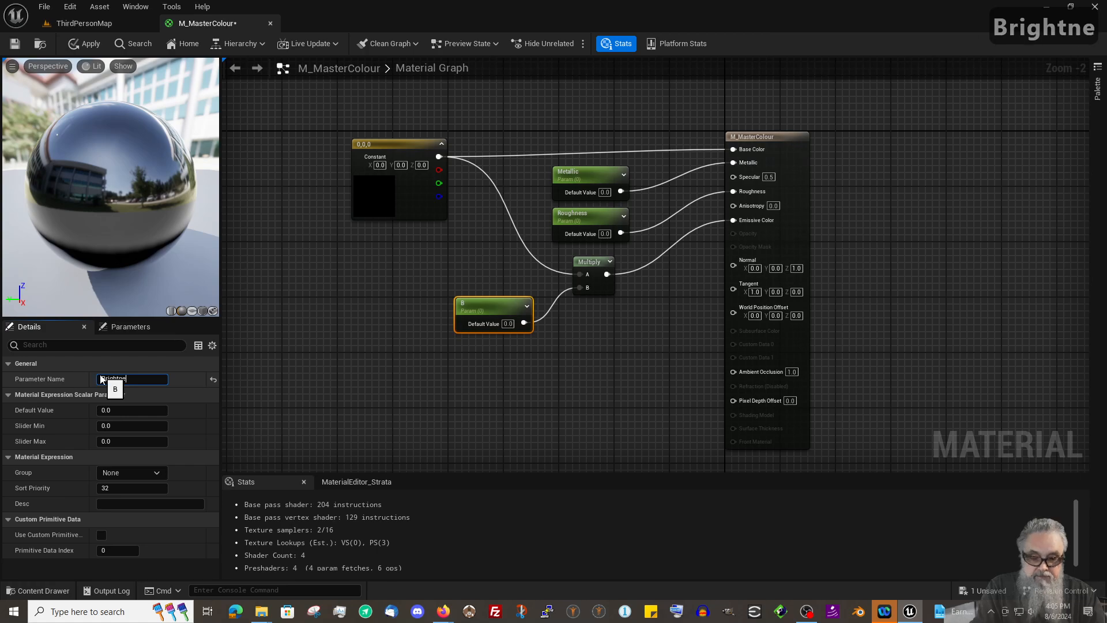
key(Return)
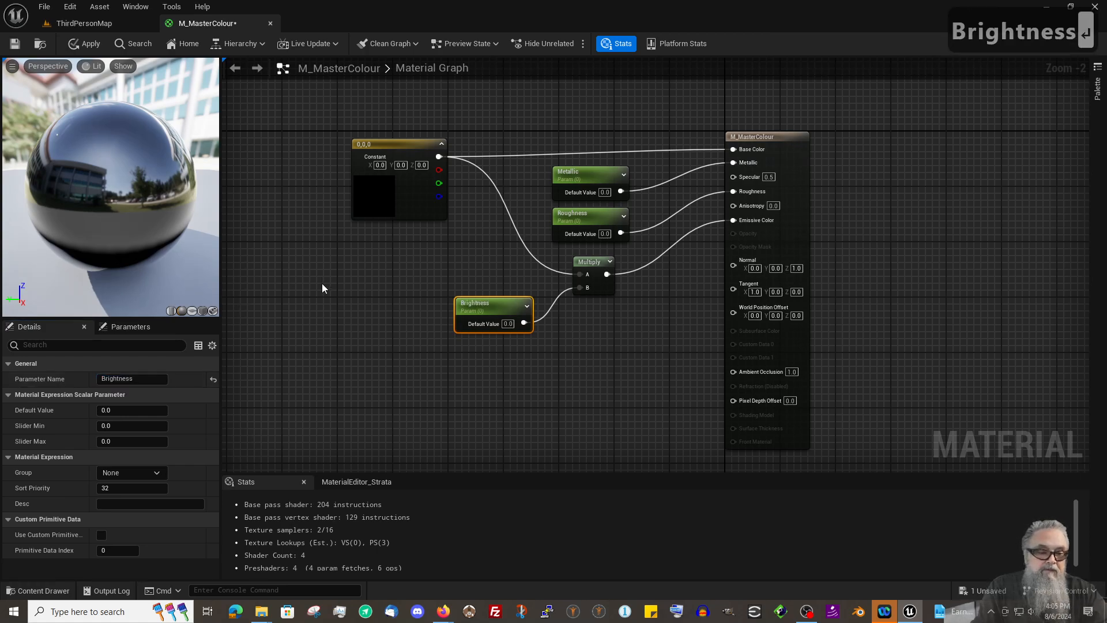
Move the Metallic and Roughness parameter nodes up slightly in the graph.
click(321, 283)
drag(580, 180, 576, 172)
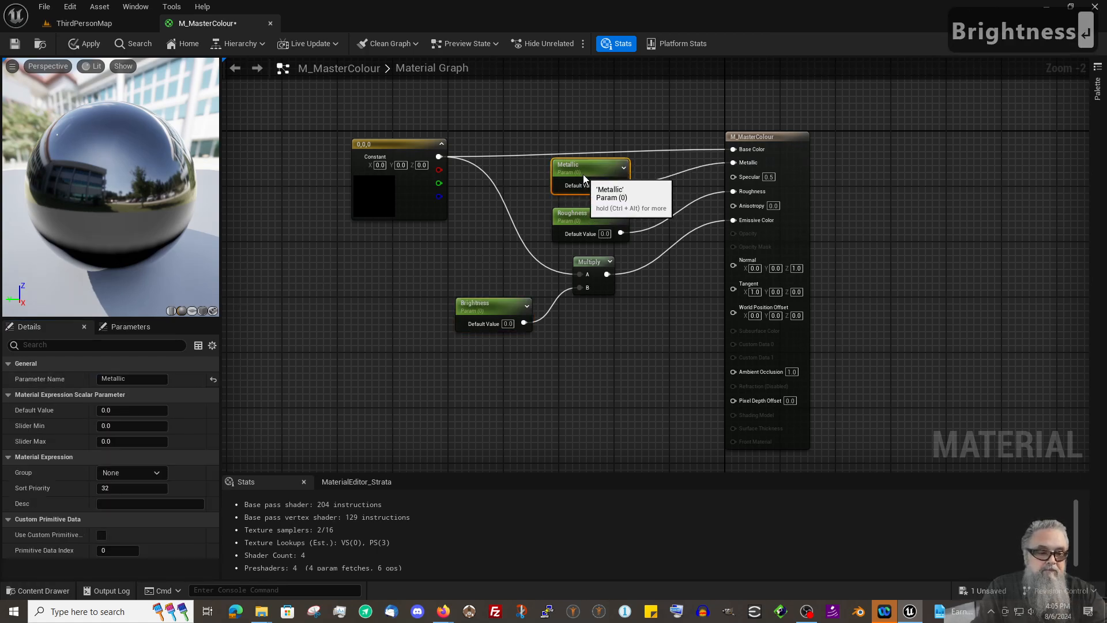
drag(584, 212, 590, 207)
Set the Metallic parameter's default value to 0.5 and its slider maximum to 1.
click(586, 169)
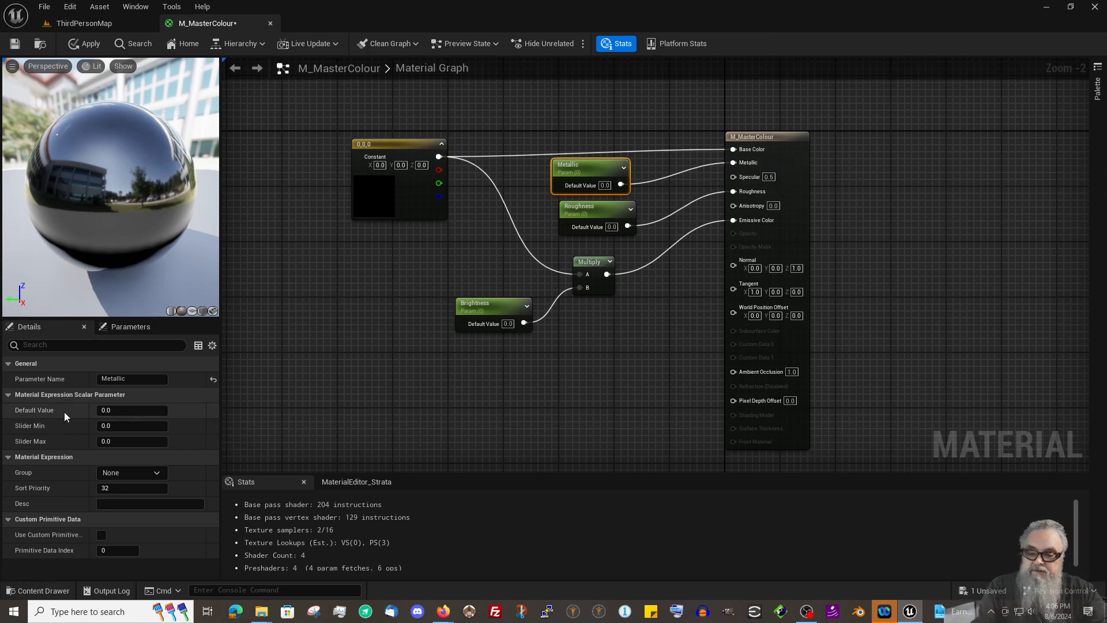
click(132, 409)
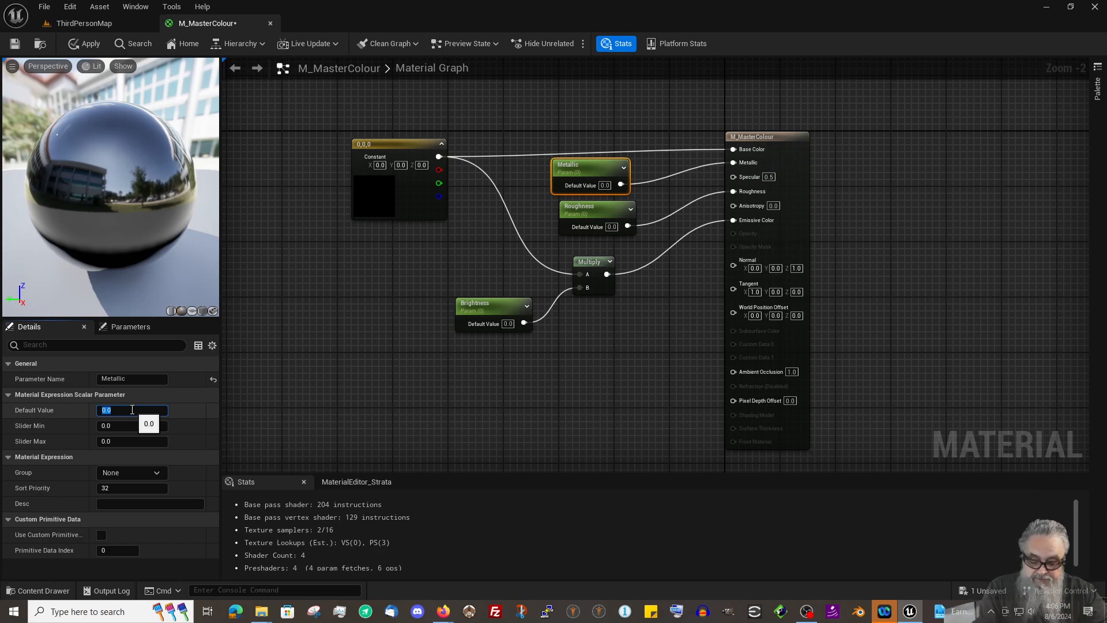
text(.5)
key(Return)
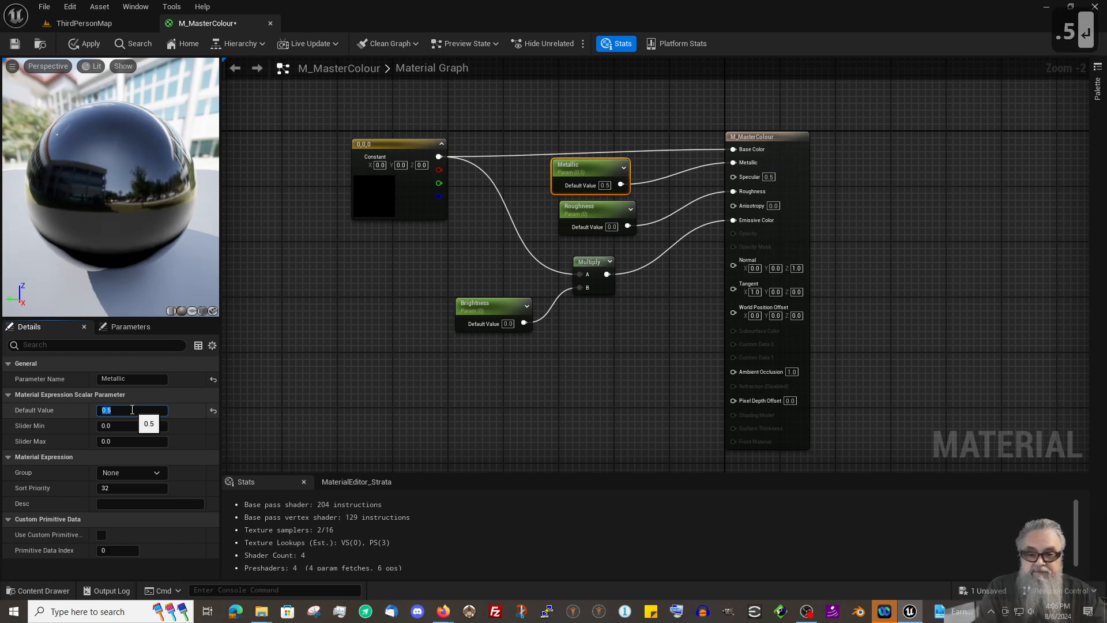
click(130, 426)
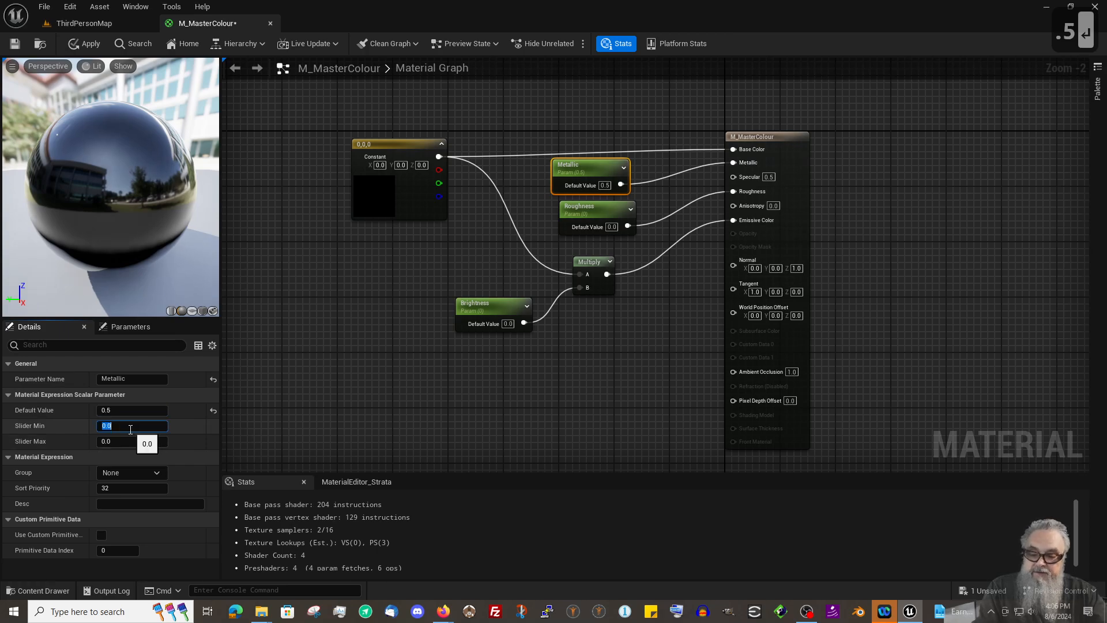
click(132, 441)
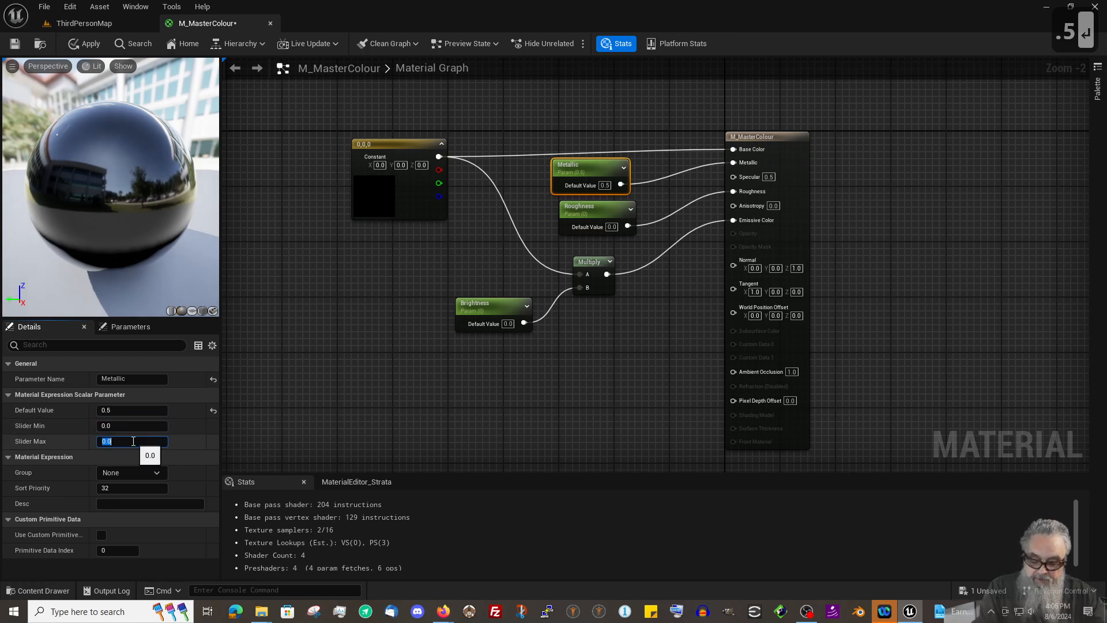
text(1)
key(Return)
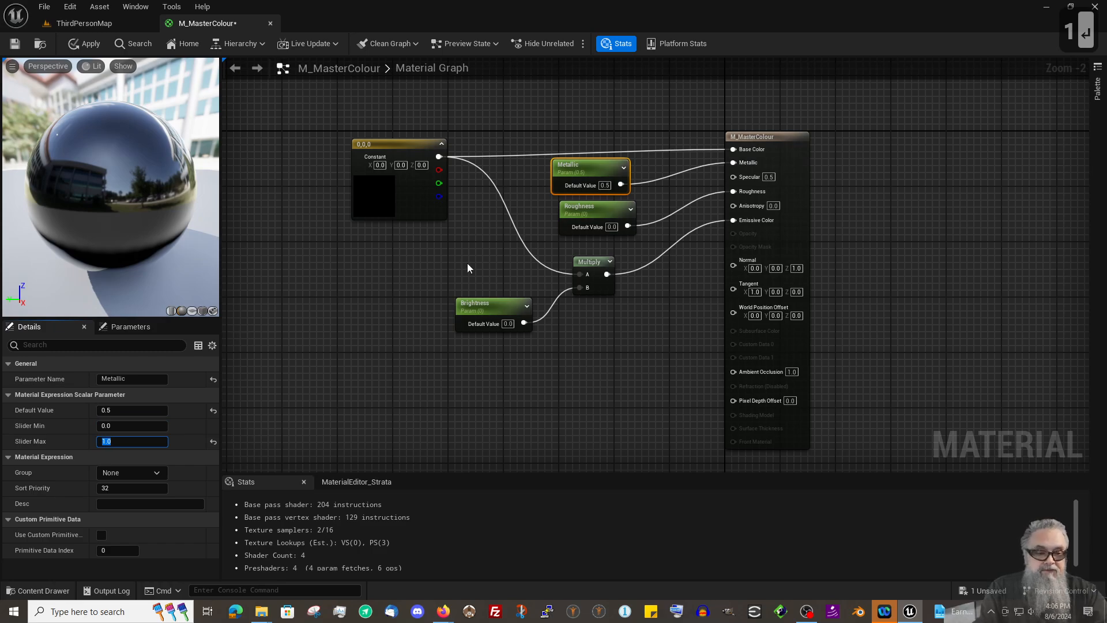
Align the Roughness node under Metallic and give it a default value of 0.5 and a slider maximum of 1.
drag(600, 209, 607, 207)
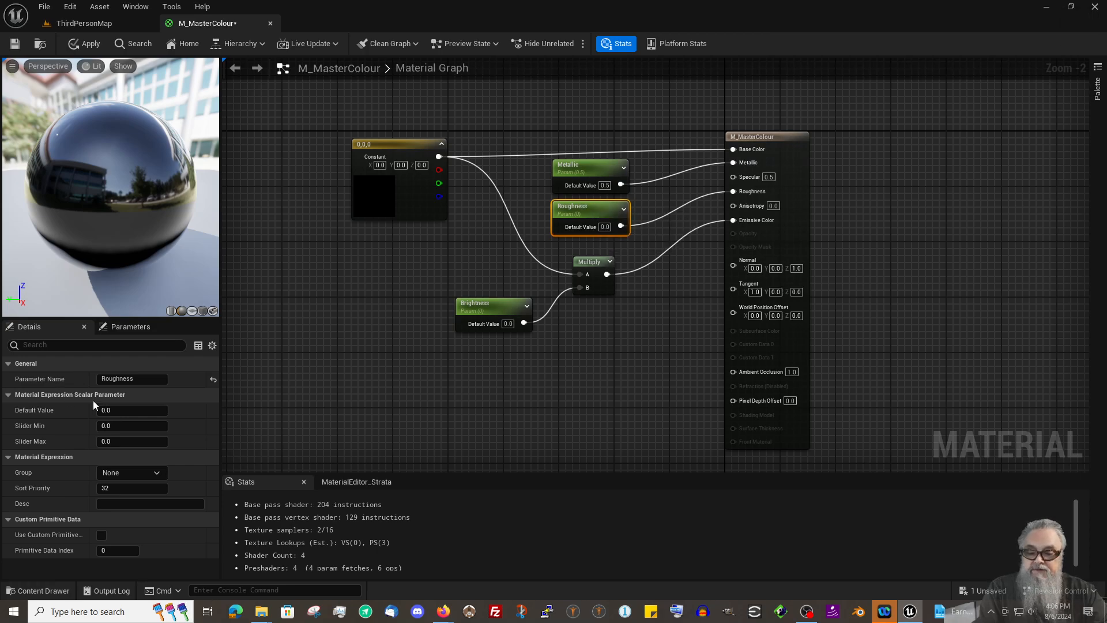
click(124, 411)
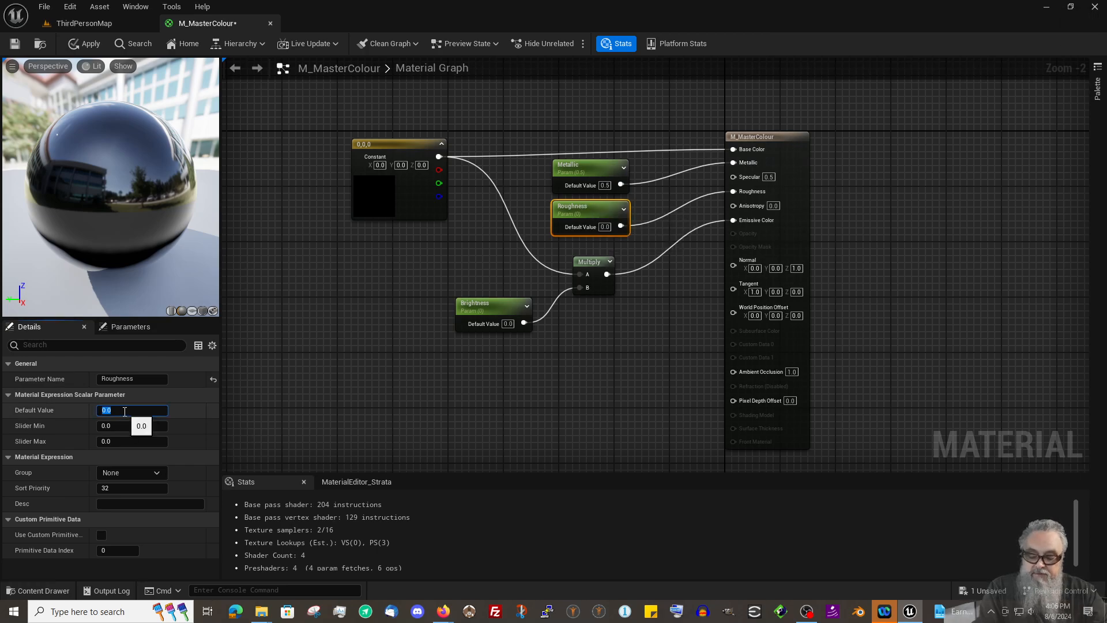
text(.5)
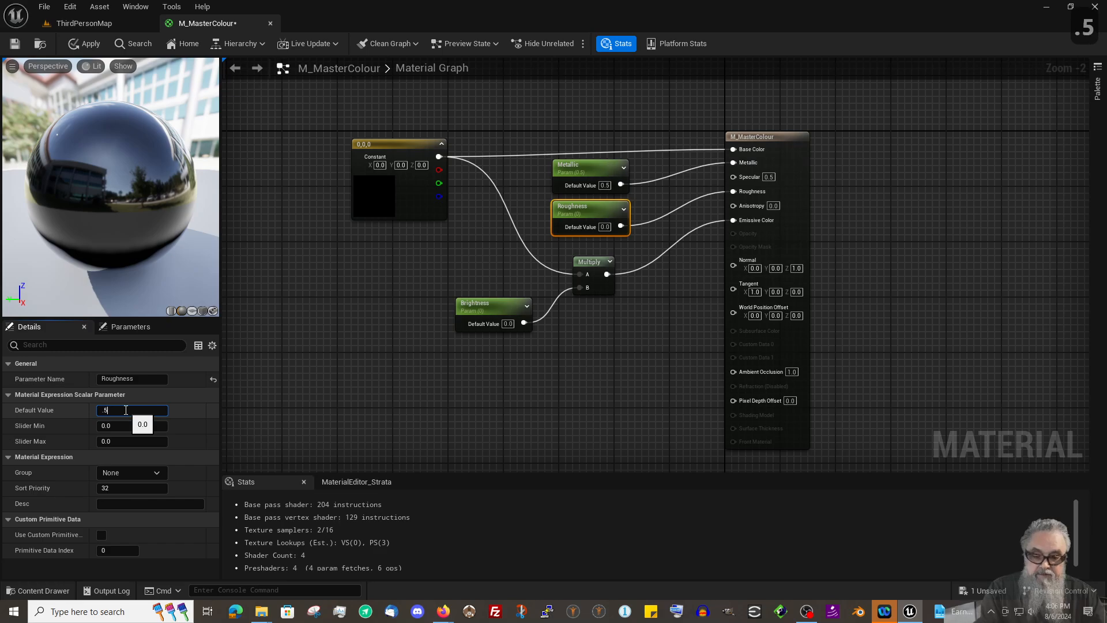
key(Return)
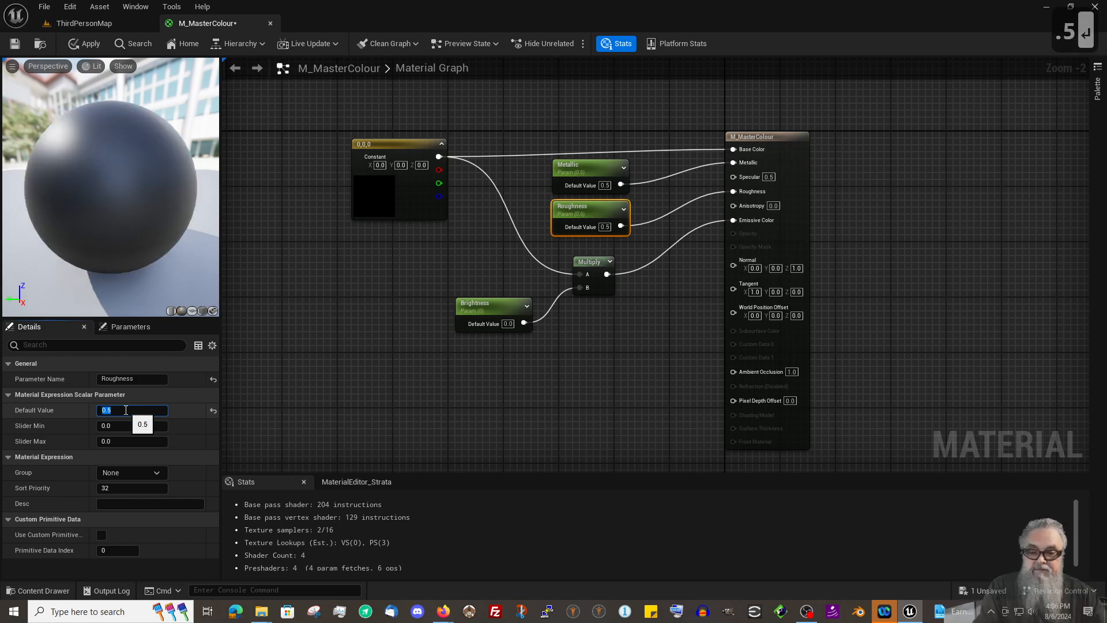
click(142, 441)
text(1)
key(Return)
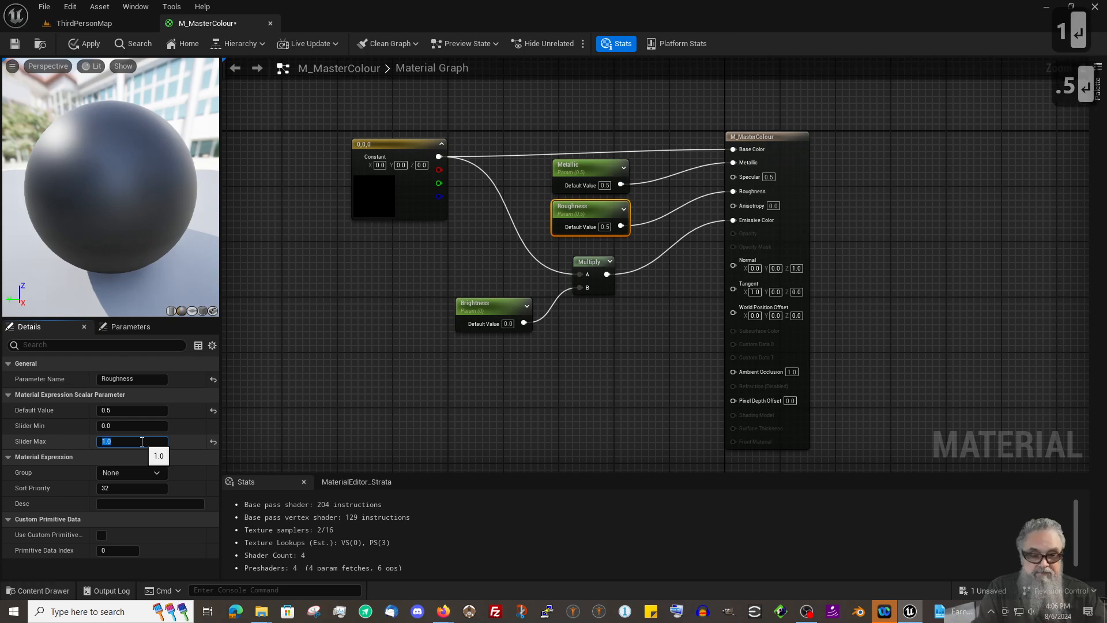
Set the Brightness parameter's slider maximum to 3 and deselect the node.
click(481, 305)
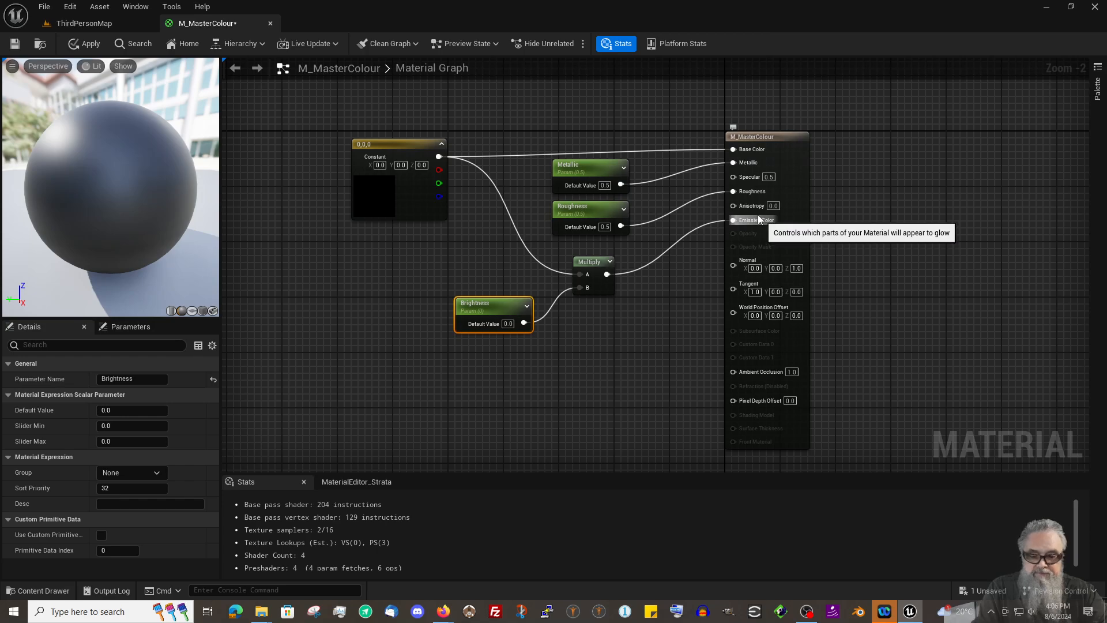
click(131, 441)
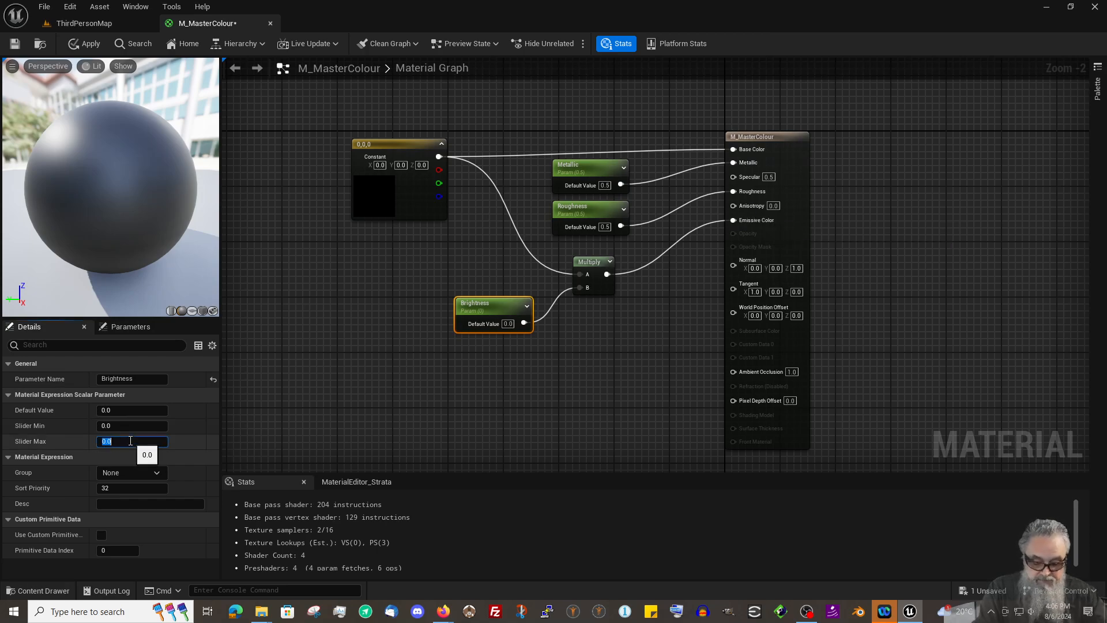
text(3)
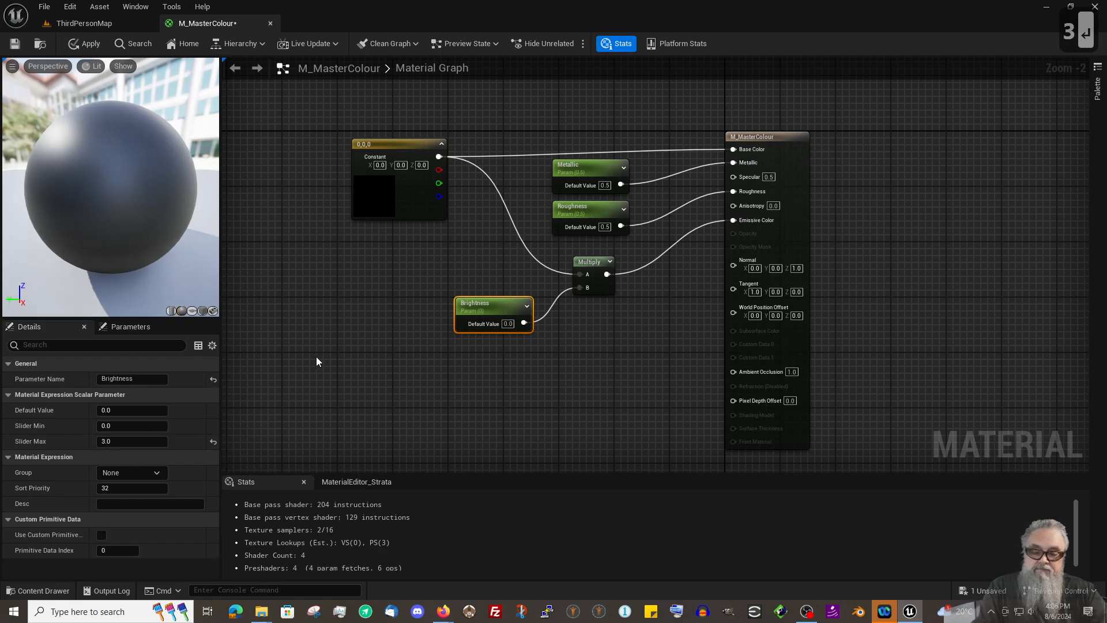
click(316, 356)
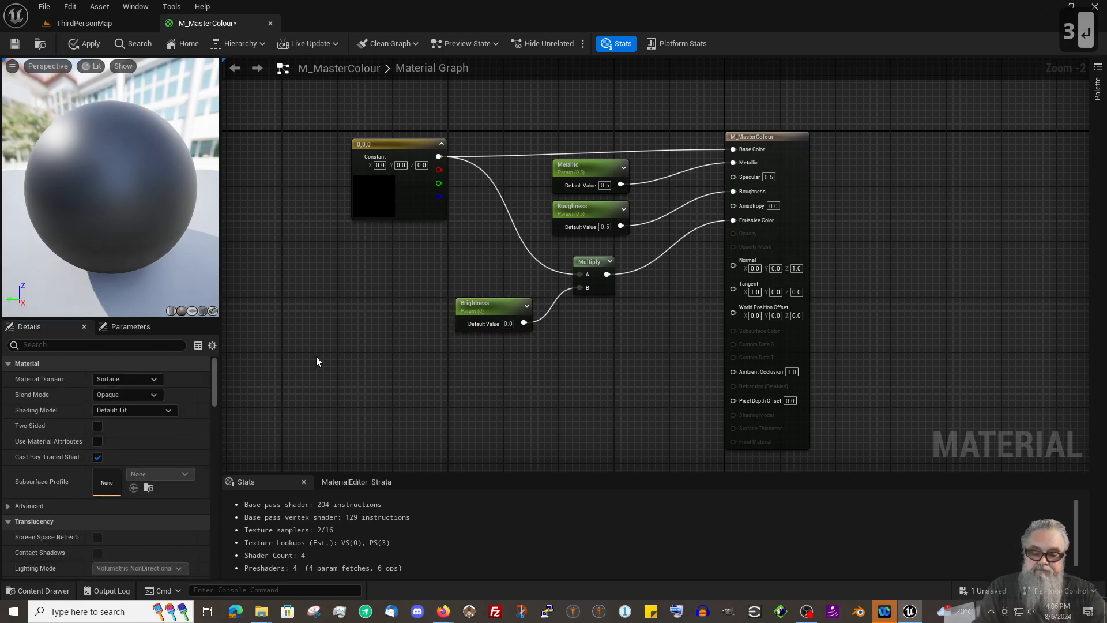
Nudge the colour constant node up to line up with the Base Color input, then save the M_MasterColour material.
click(489, 305)
click(589, 183)
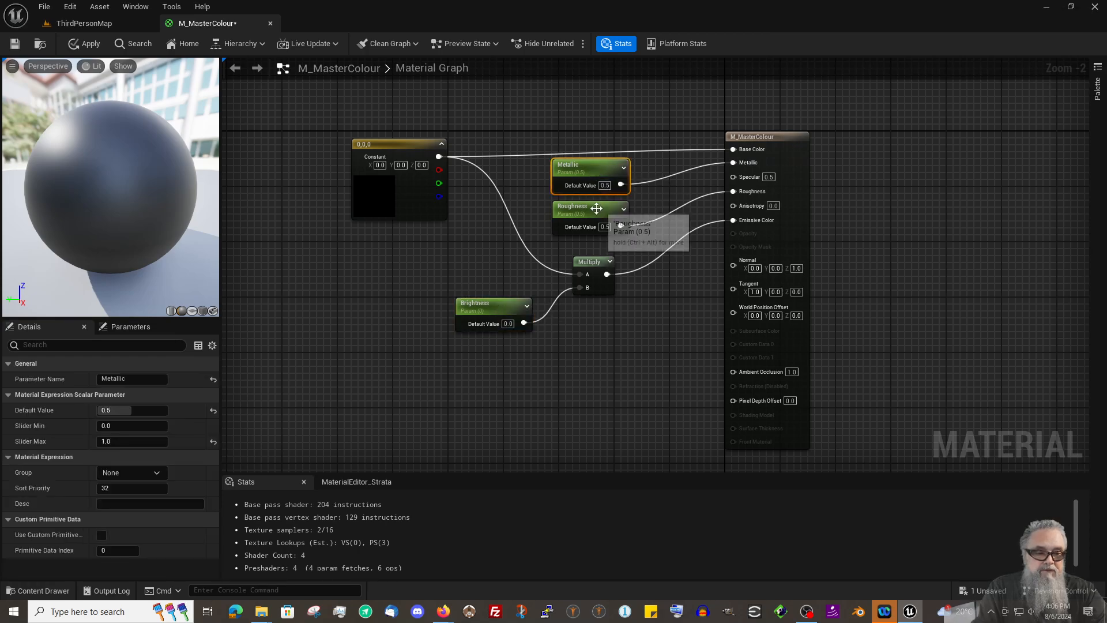
click(599, 228)
click(594, 260)
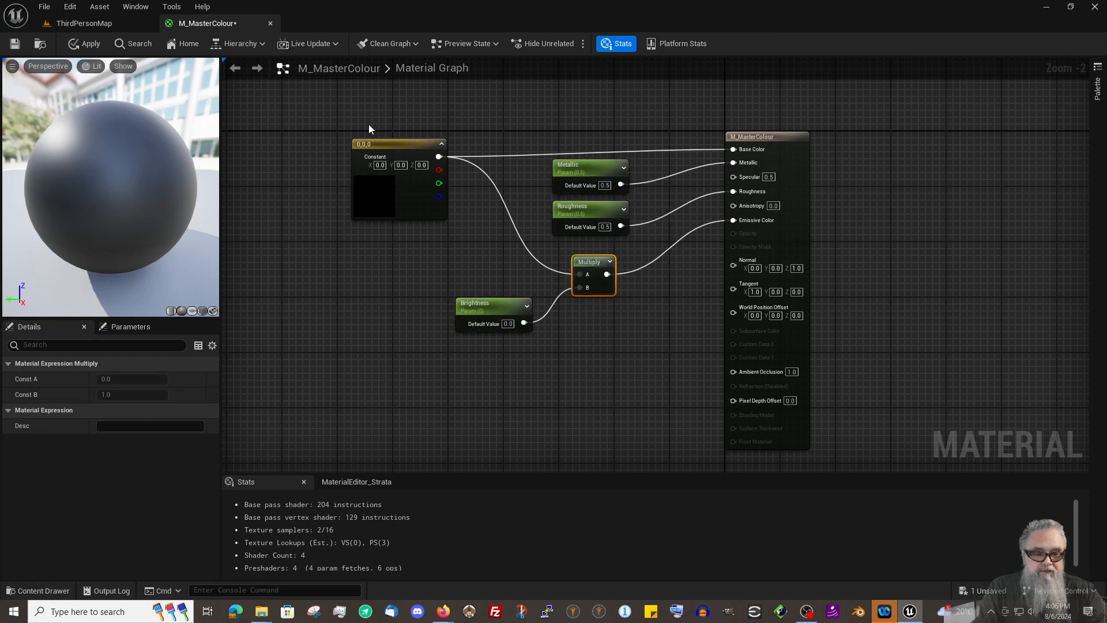
drag(410, 150, 409, 143)
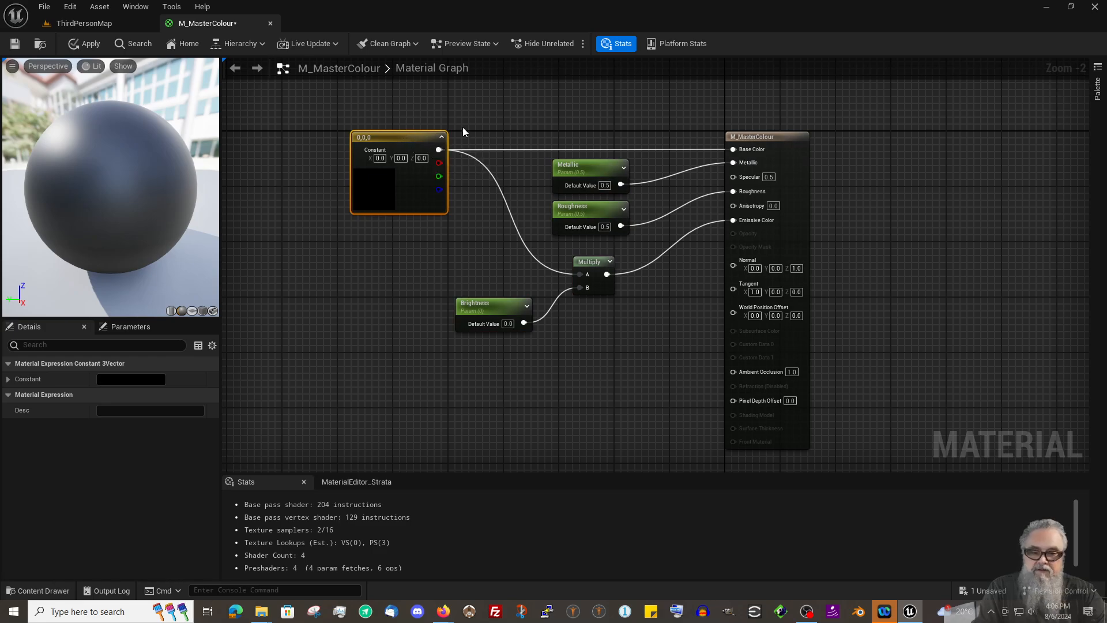
click(14, 45)
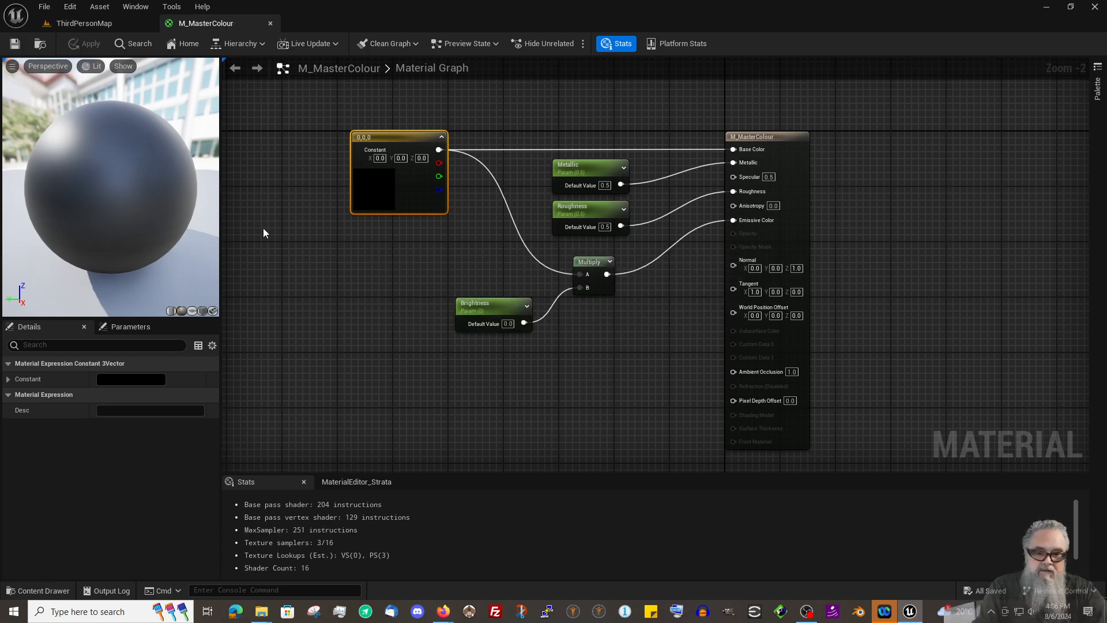
Create a material instance from M_MasterColour in the Materials folder and name it M_Red.
key(ctrl+space)
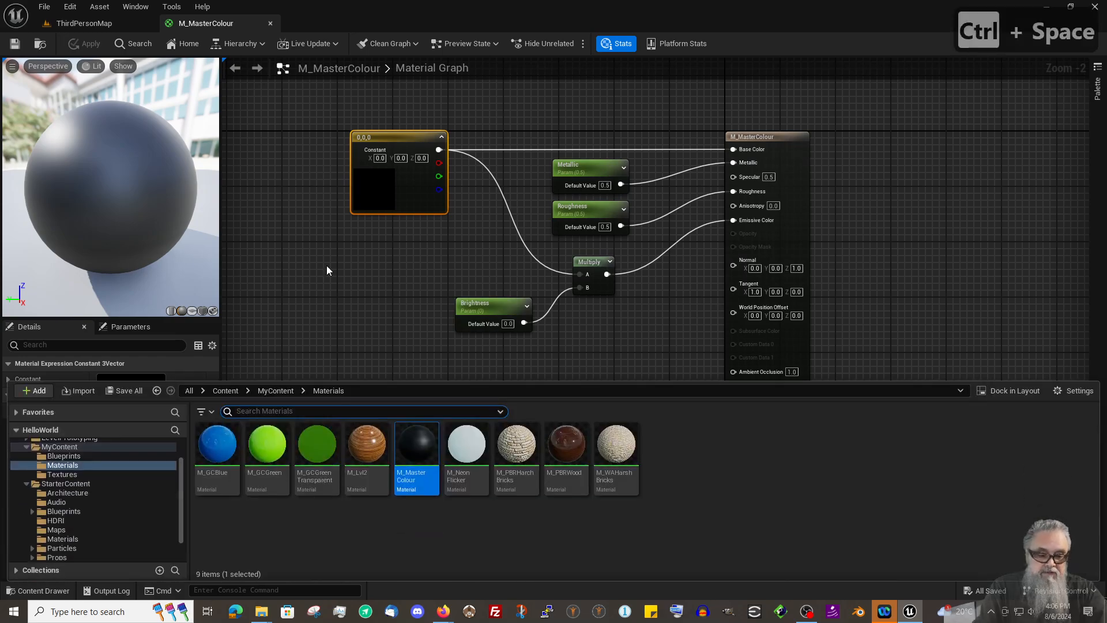
right_click(418, 448)
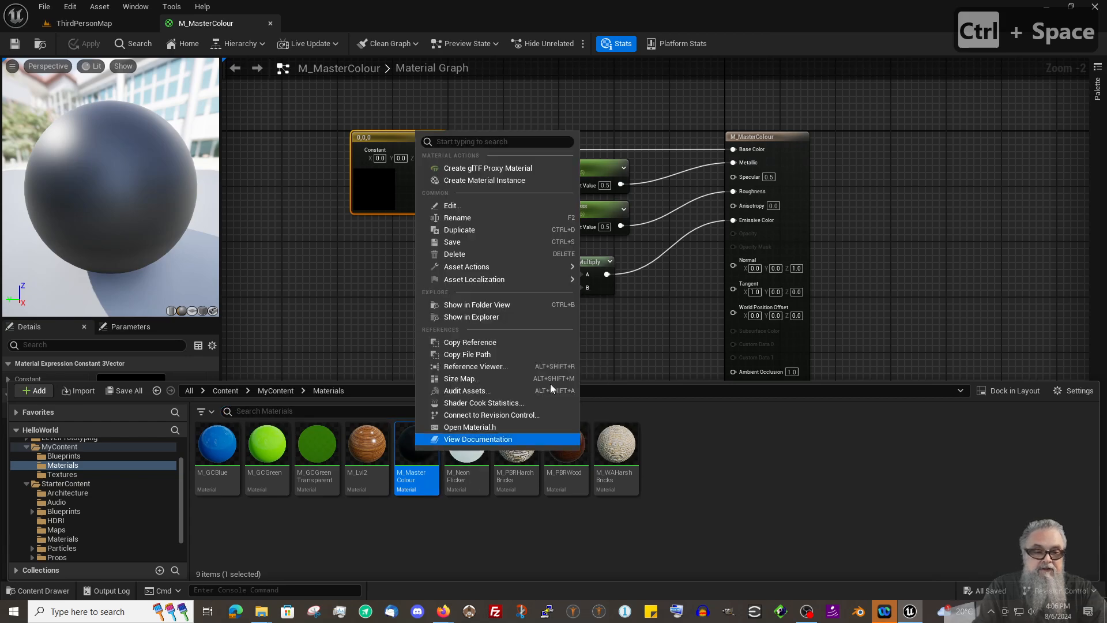
click(506, 186)
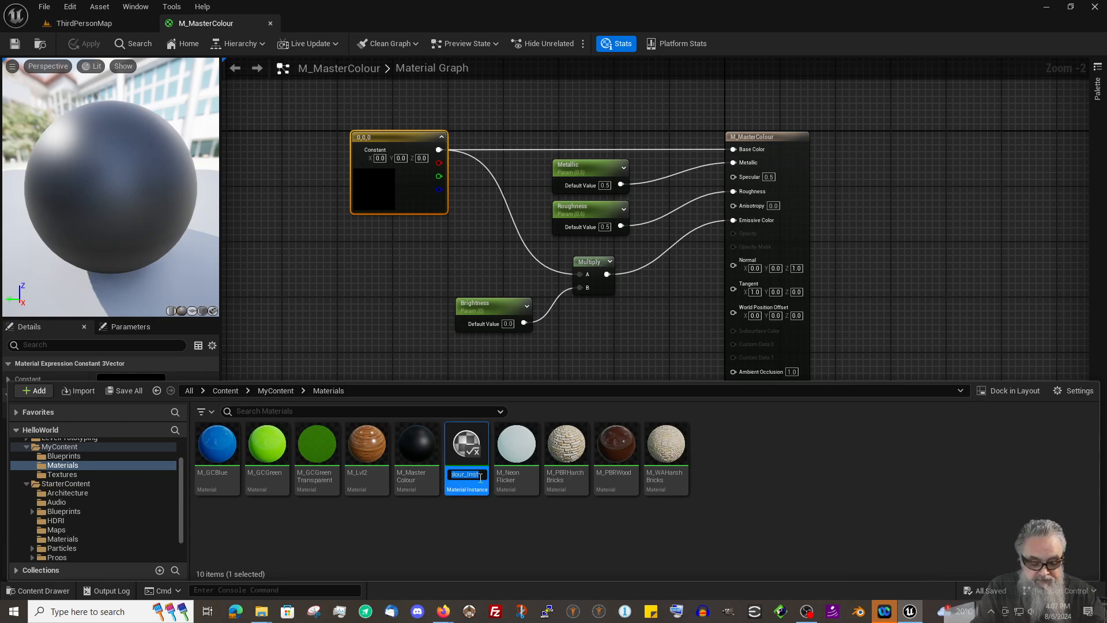
text(M_Red)
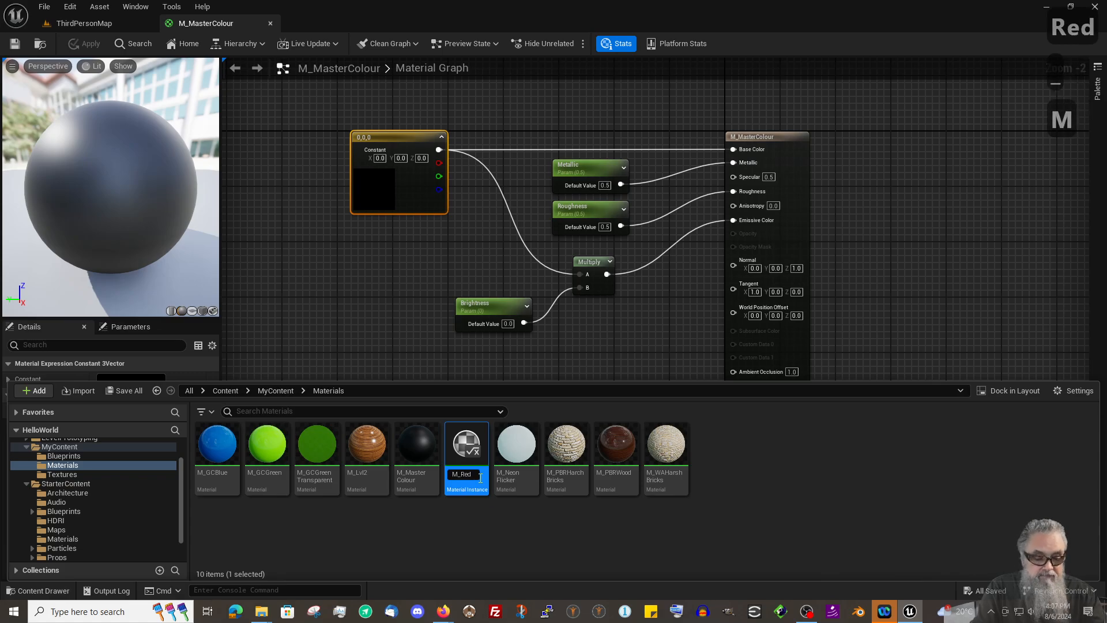
key(Return)
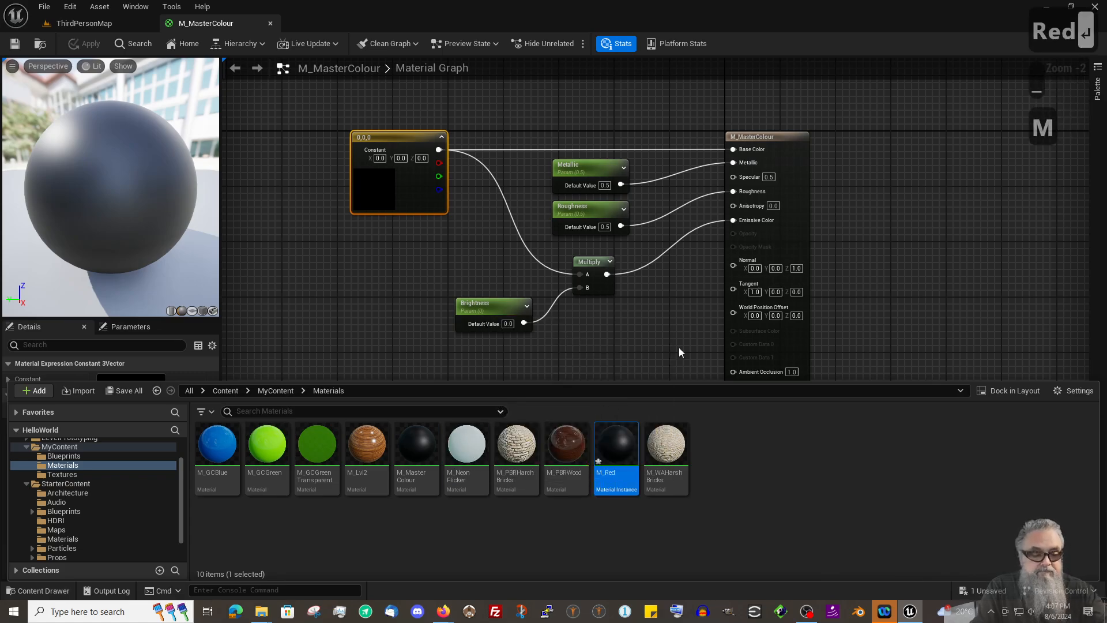
Open the M_Red instance and override its Brightness scalar parameter with a value of 0.036.
double_click(618, 450)
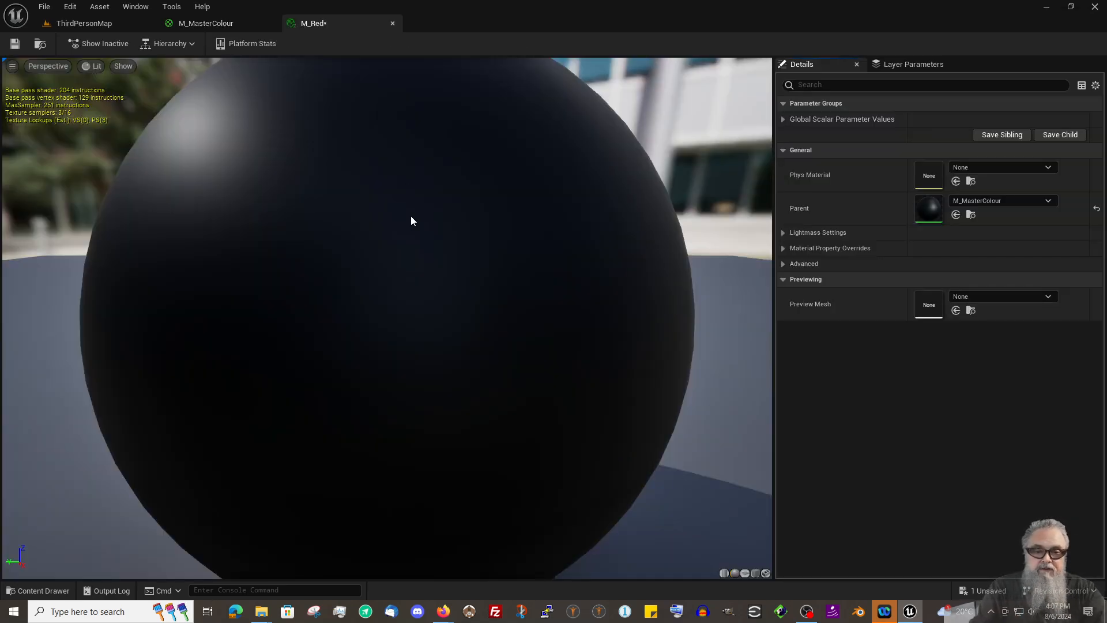
scroll(399, 225, down, 3)
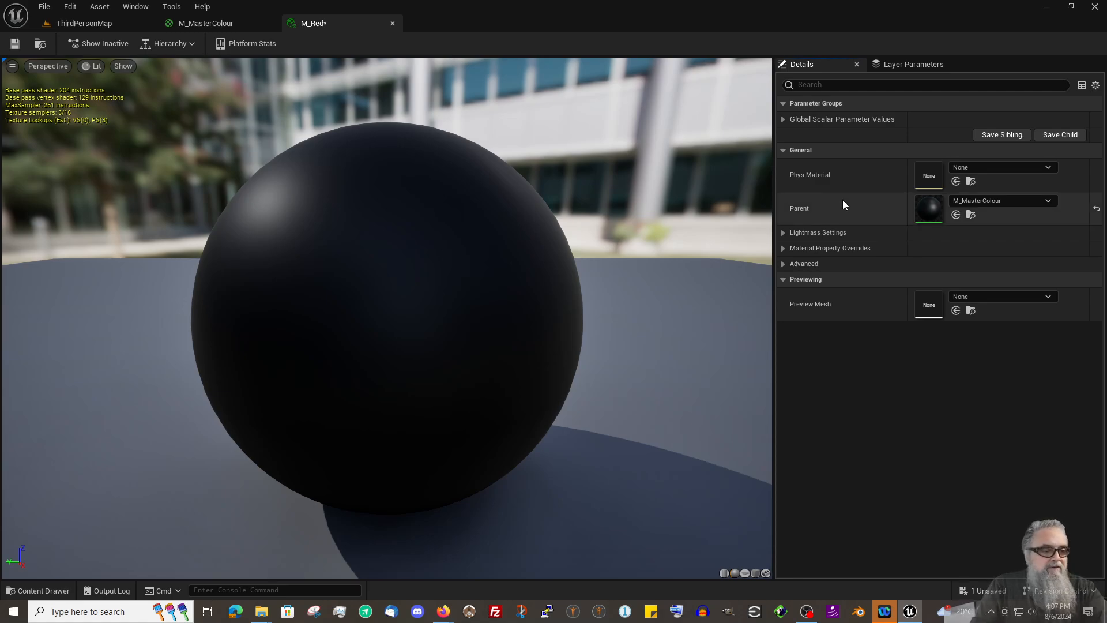
drag(335, 223, 662, 144)
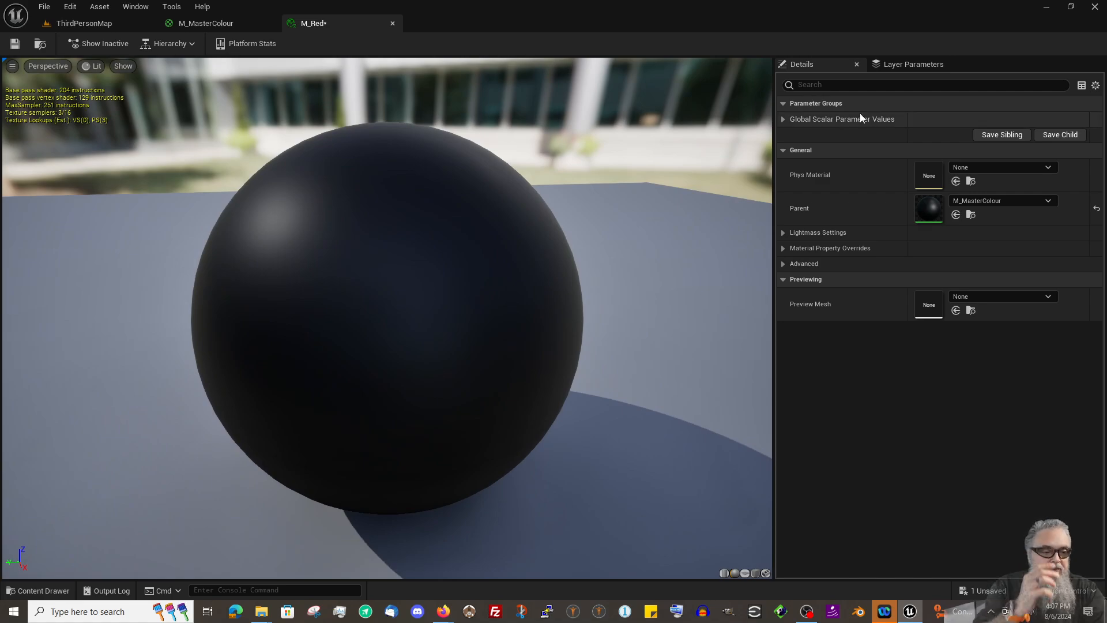
click(783, 120)
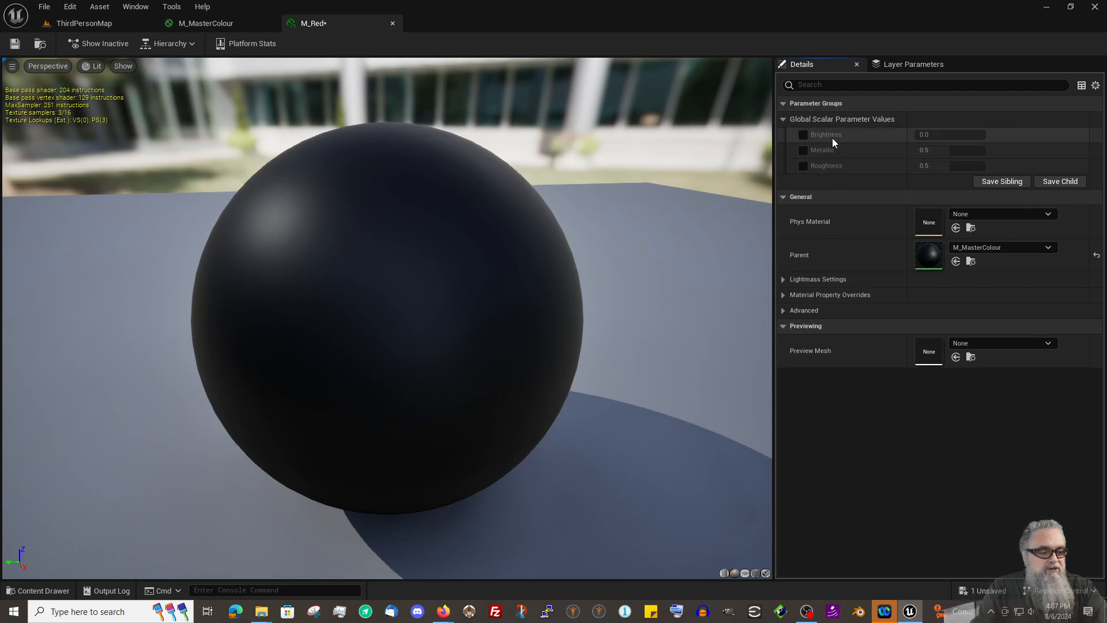
click(803, 134)
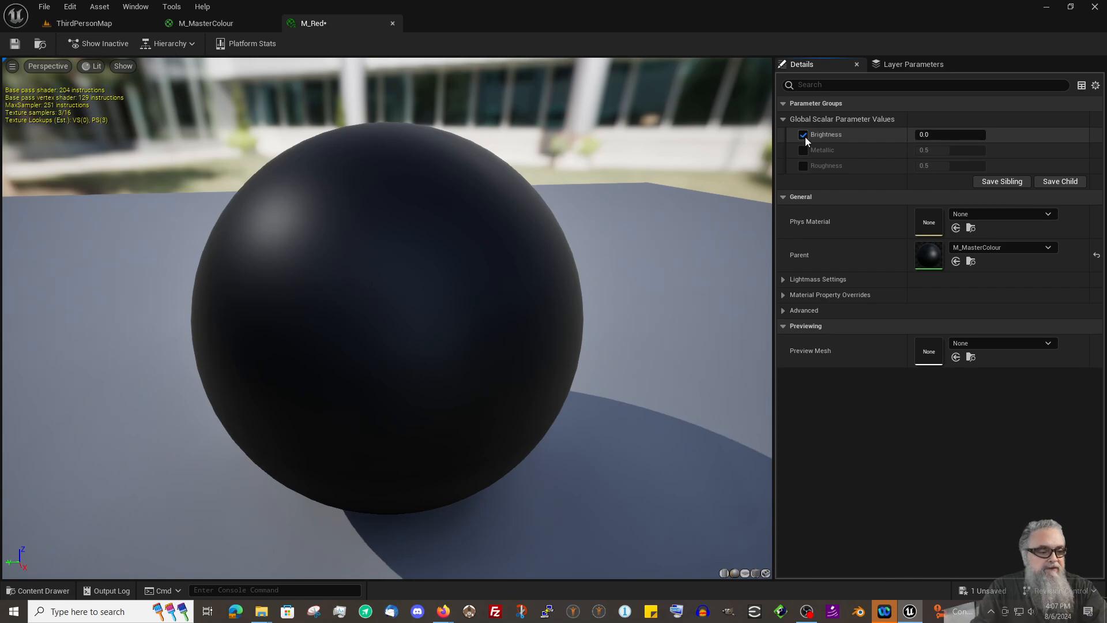
click(957, 135)
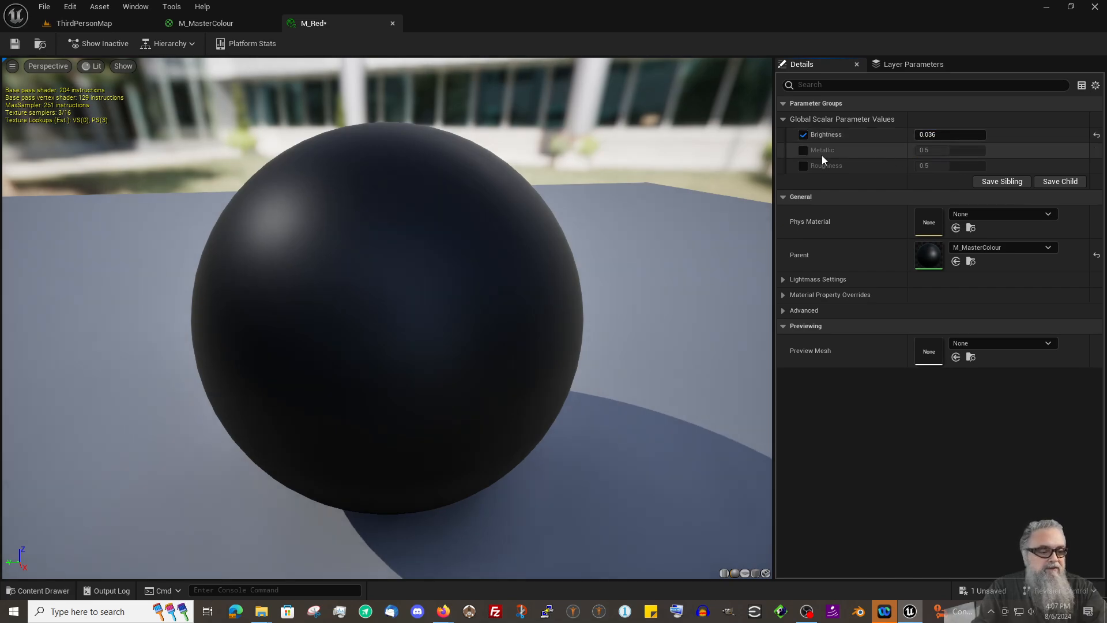
Override M_Red's Metallic parameter with 1.0 and its Roughness parameter with 0.0152.
click(803, 150)
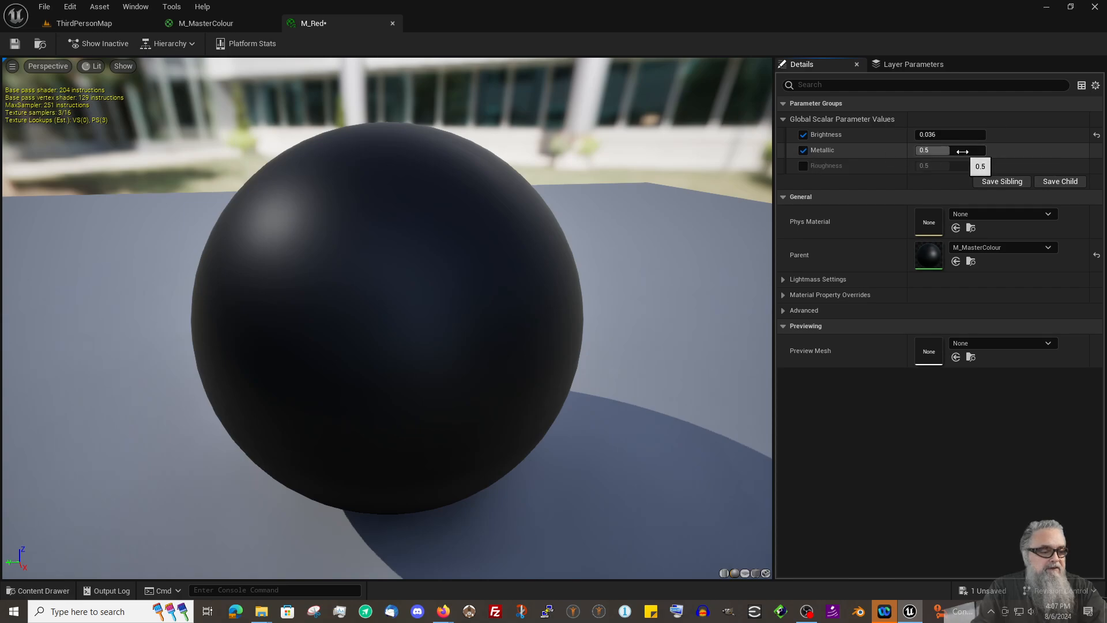
click(920, 150)
mouse_move(920, 150)
mouse_down()
mouse_move(987, 150)
mouse_move(933, 166)
mouse_up()
click(804, 167)
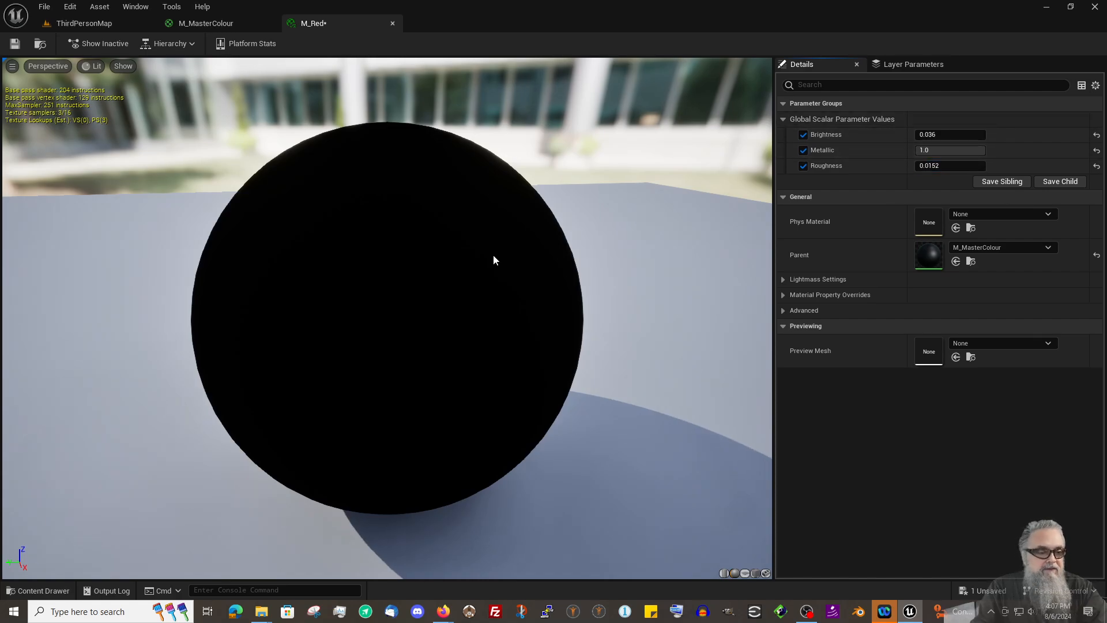
mouse_move(303, 241)
mouse_down()
mouse_move(303, 254)
mouse_move(303, 241)
mouse_up()
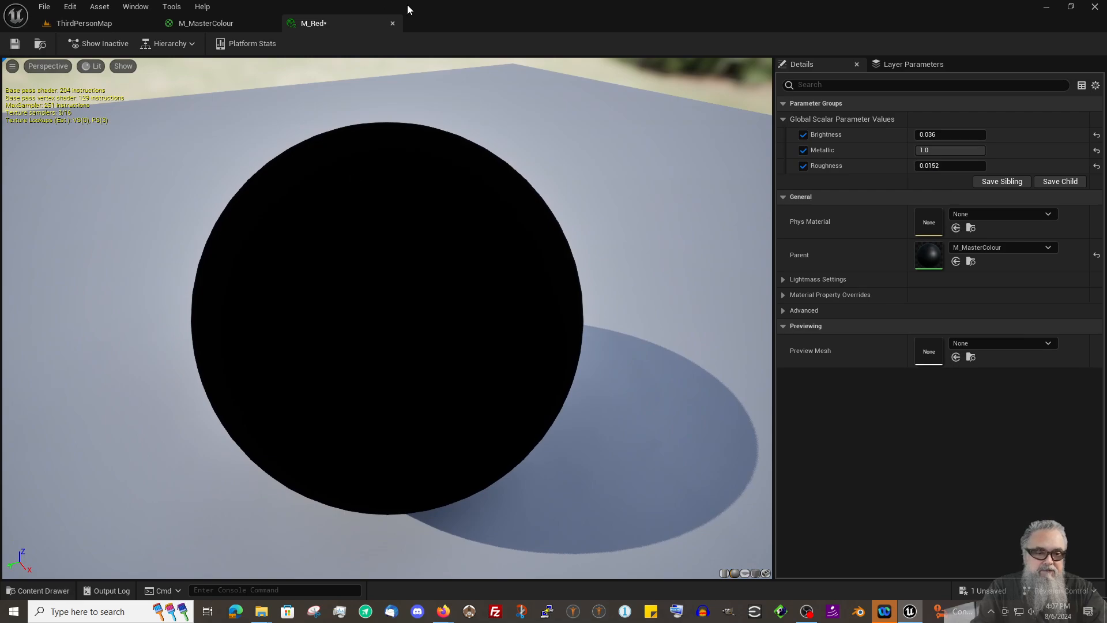
Convert the colour constant in the M_MasterColour graph to a parameter named BaseColour and save the material.
click(244, 24)
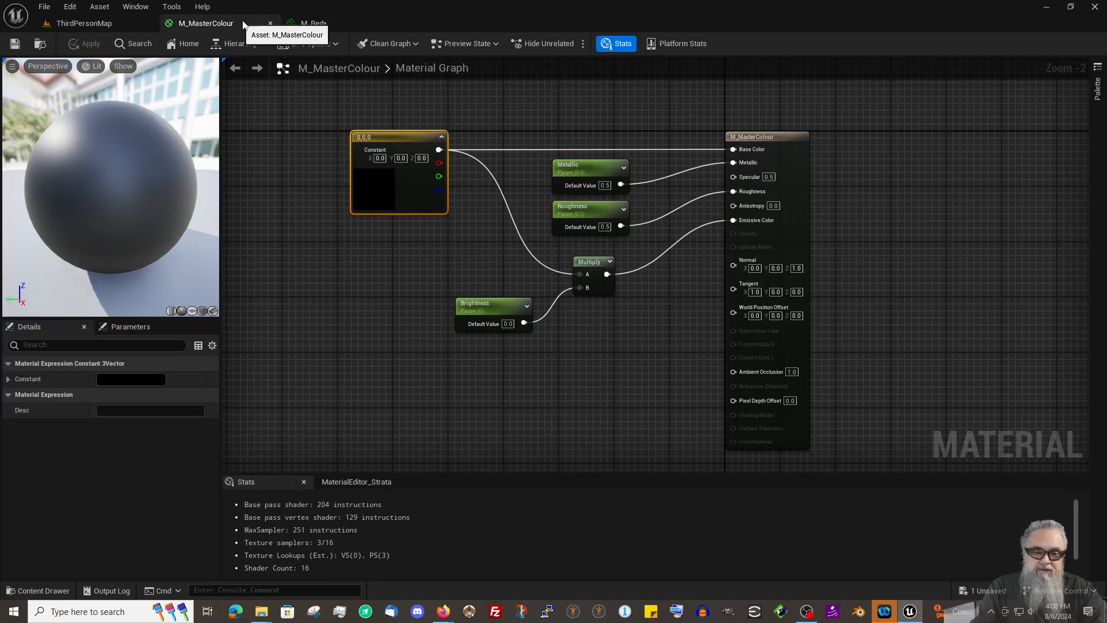
right_click(400, 134)
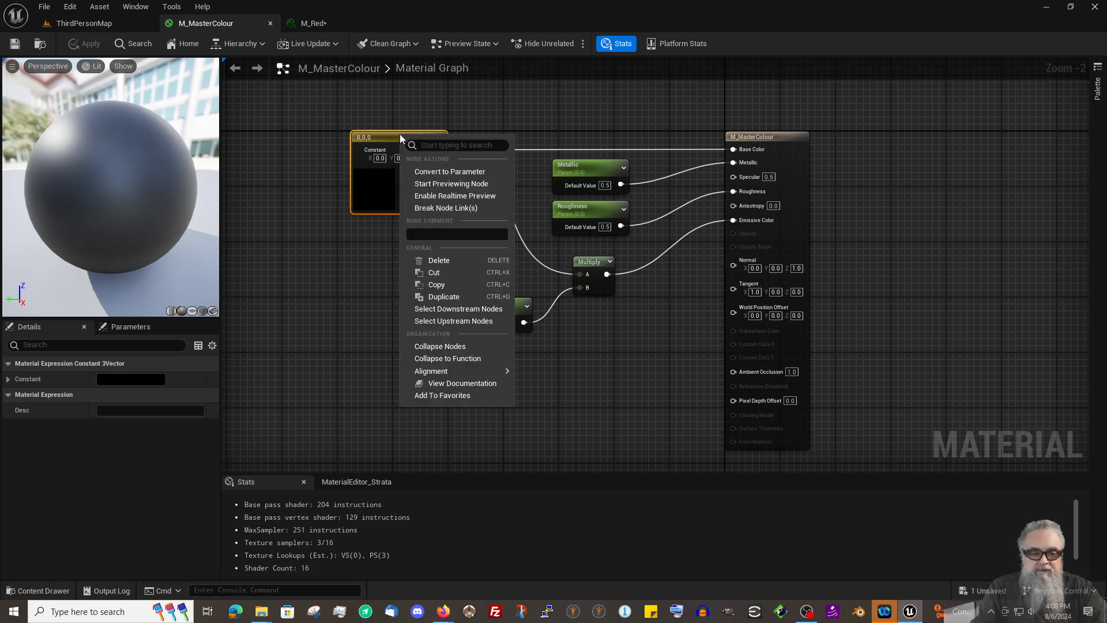
click(449, 173)
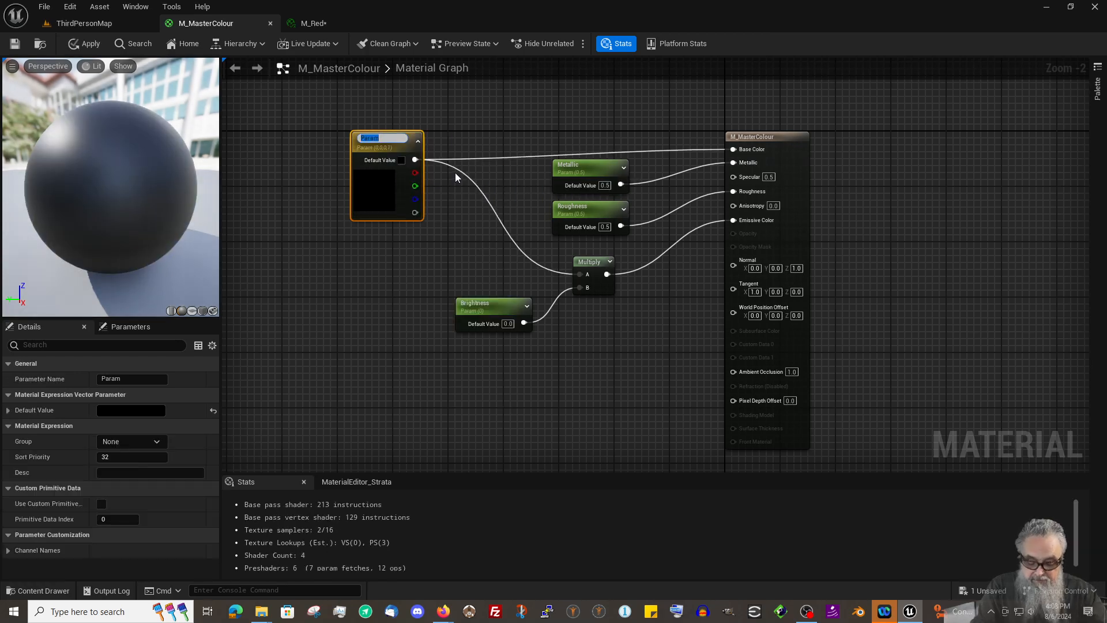
text(BaseColo)
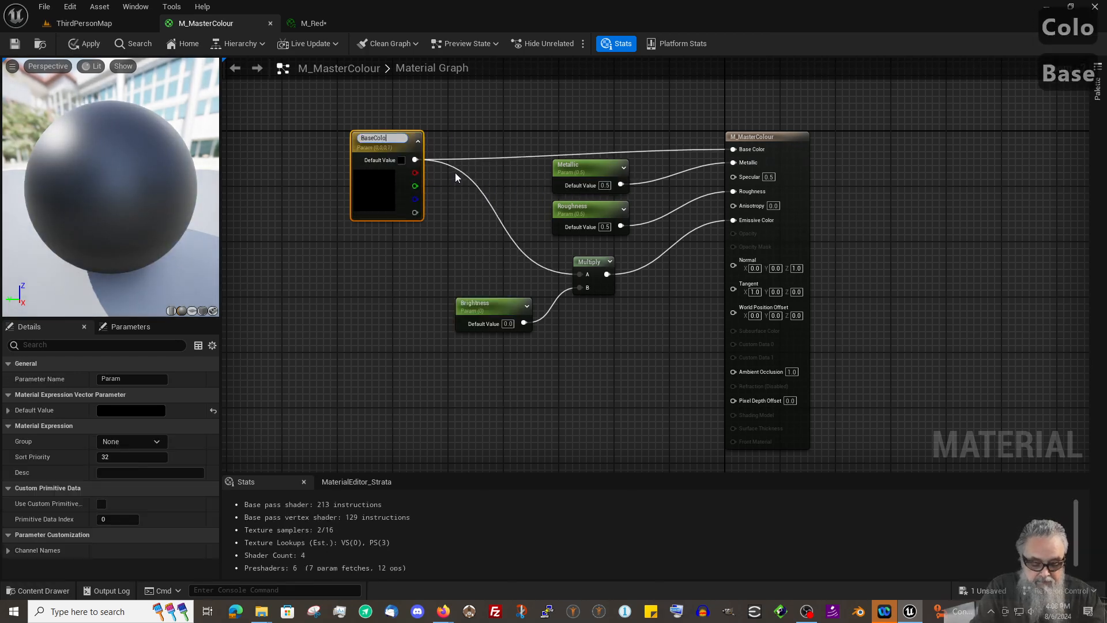
text(ur)
key(Return)
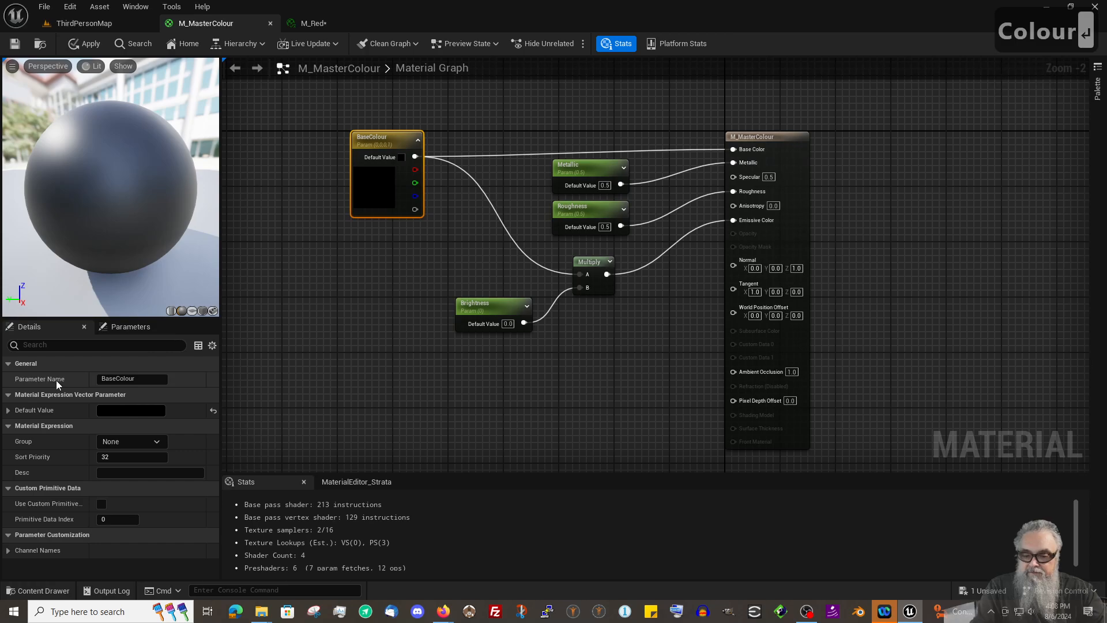
click(14, 45)
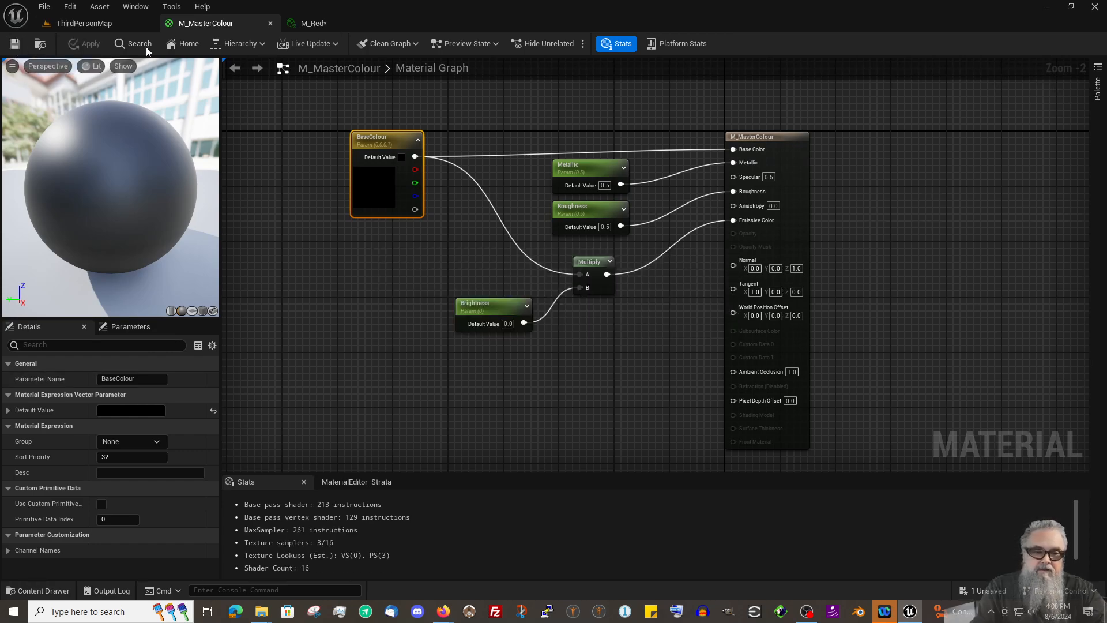
Override the BaseColour vector parameter in M_Red with a bright pink, hex sRGB FF4CB3FF.
click(316, 26)
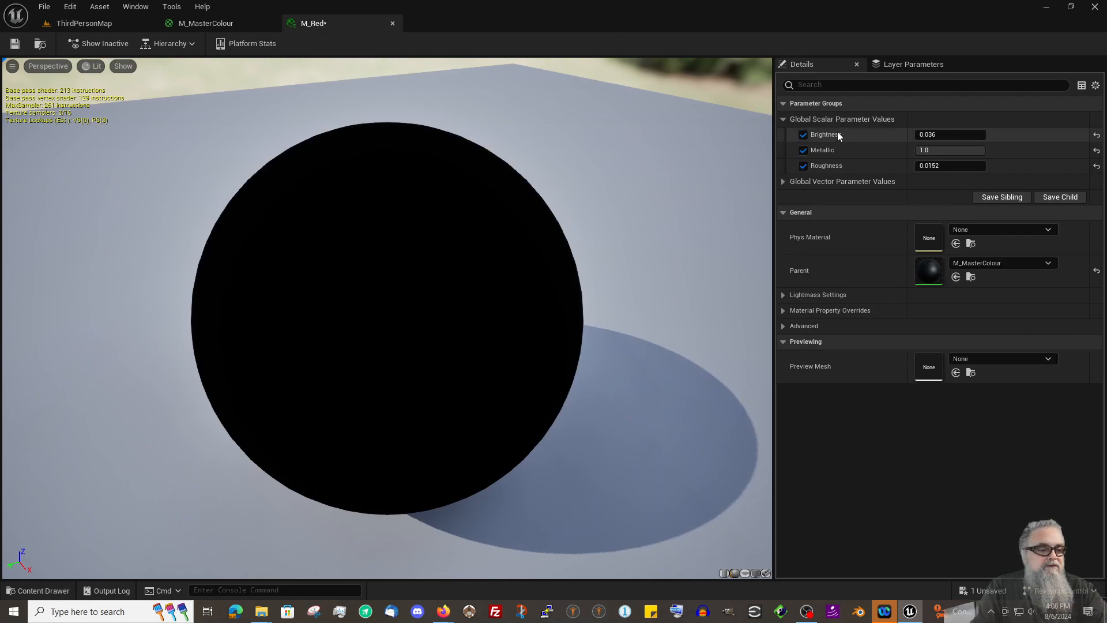
click(783, 181)
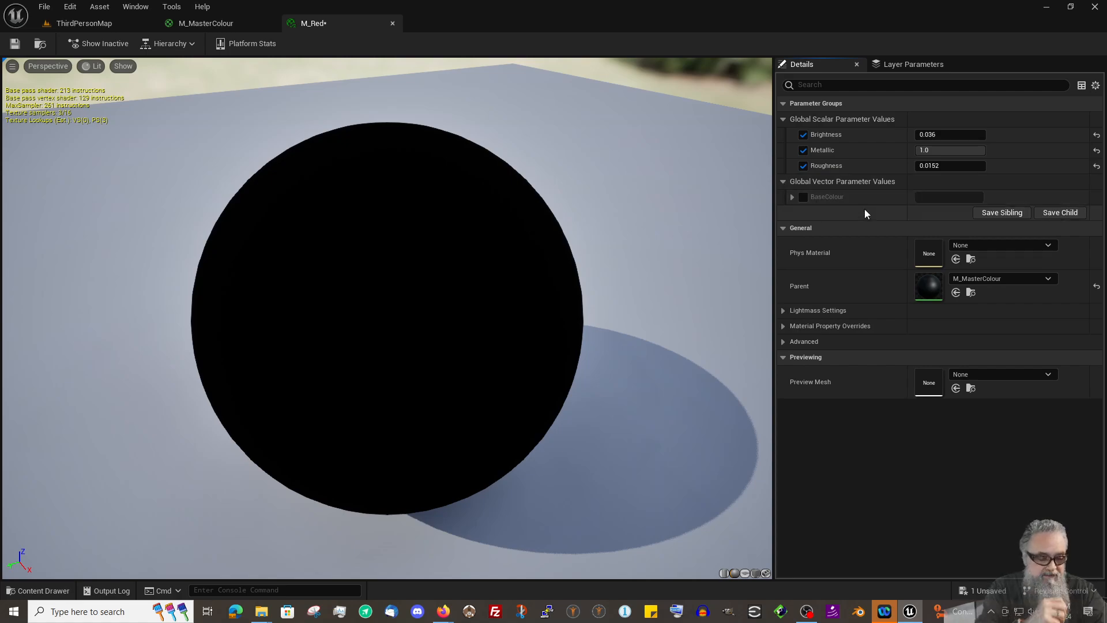
click(802, 197)
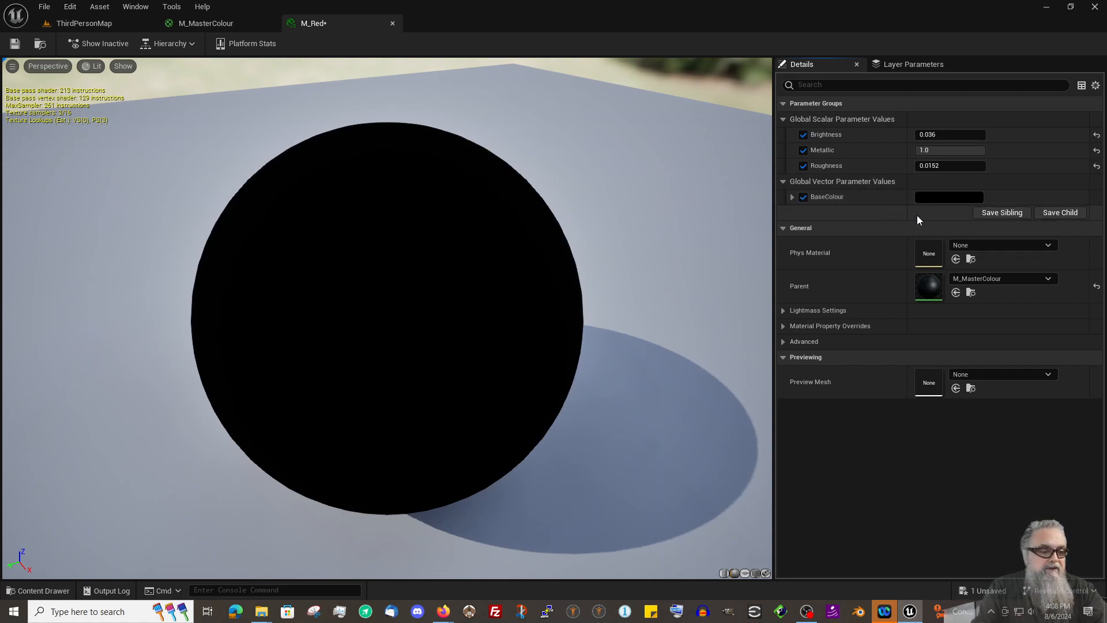
click(947, 197)
click(760, 295)
drag(776, 310, 811, 275)
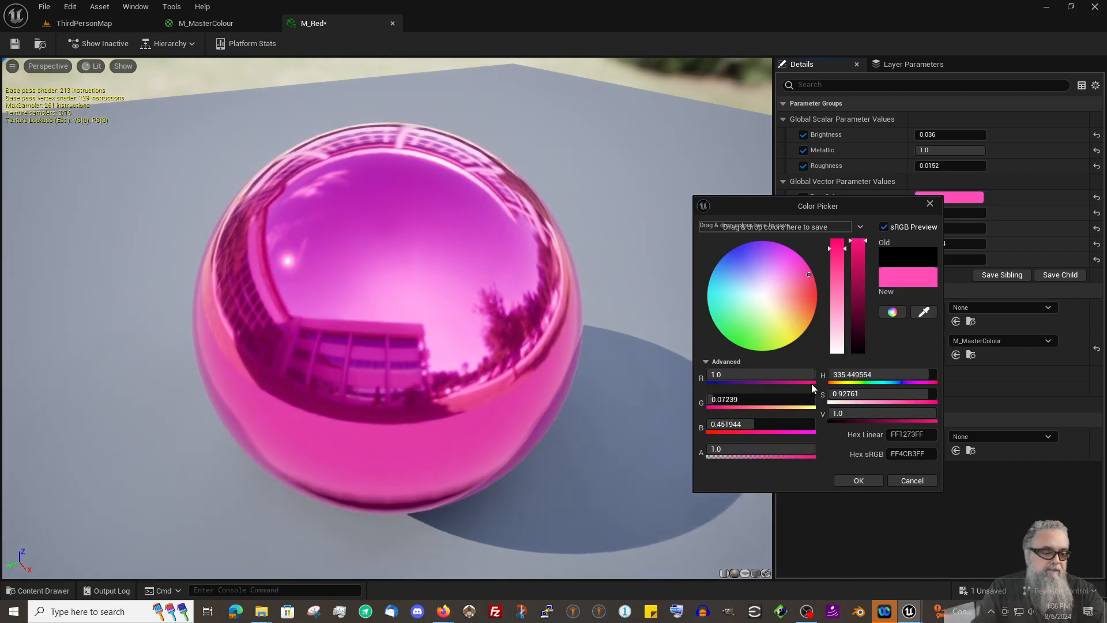
click(859, 482)
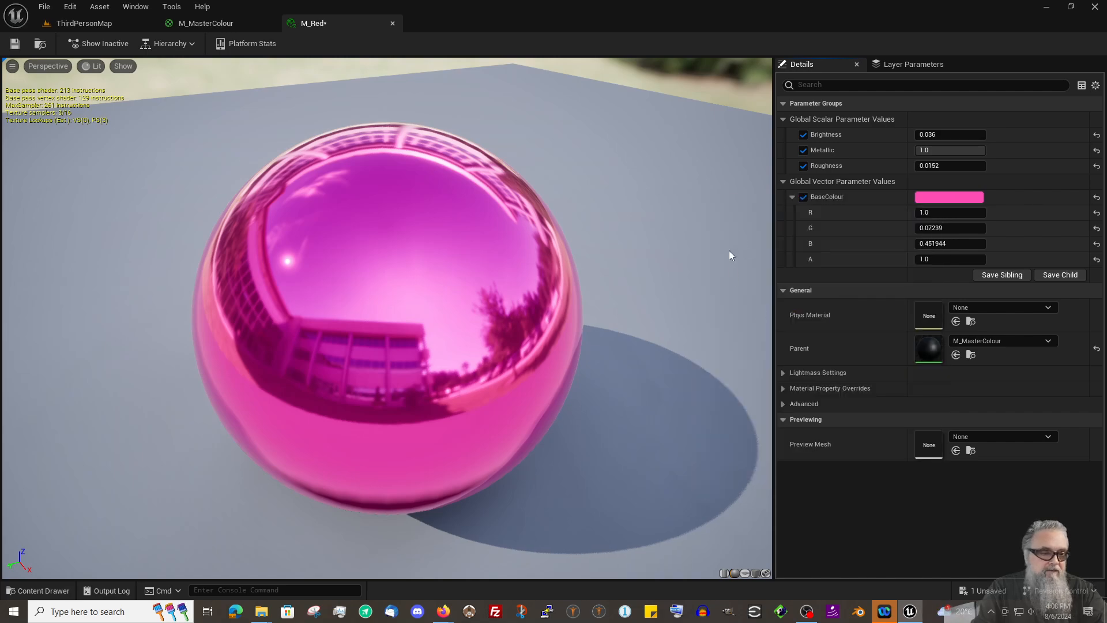
Turn off M_Red's Brightness override and set its Metallic to 0.7296 and Roughness to 0.1568.
click(803, 135)
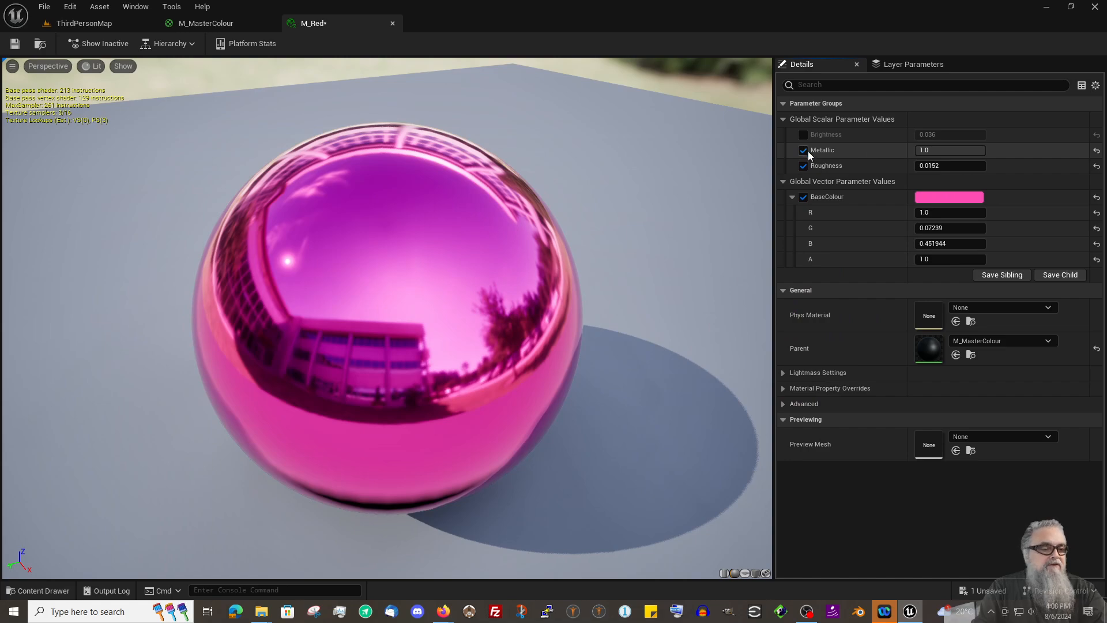
drag(950, 150, 925, 150)
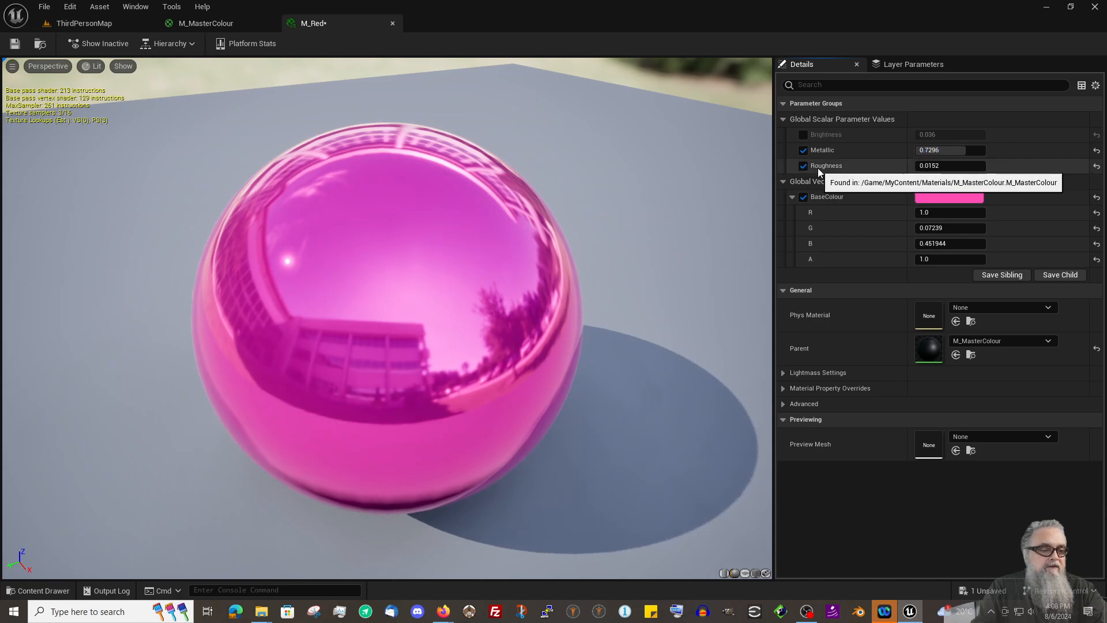
click(803, 165)
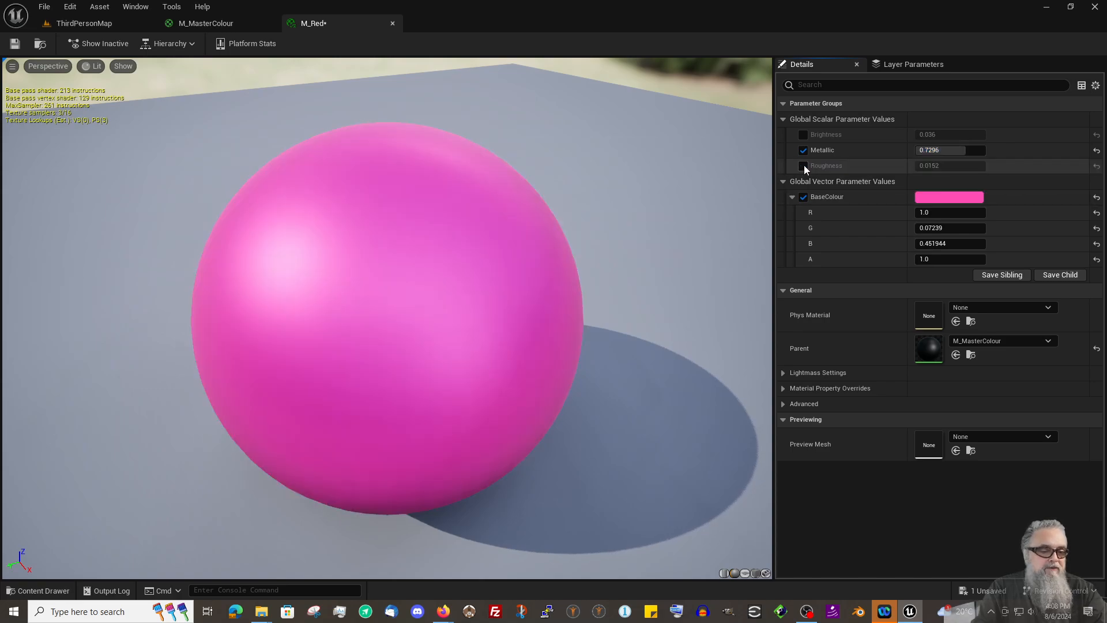
click(804, 164)
mouse_move(933, 165)
mouse_down()
mouse_move(920, 166)
mouse_move(933, 166)
mouse_up()
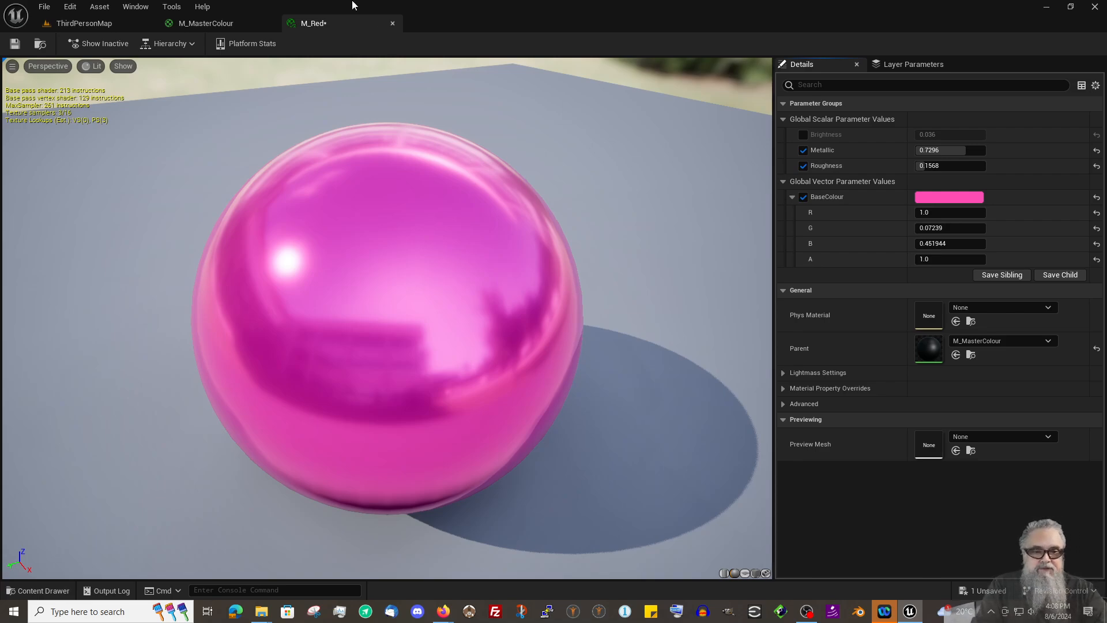
Save the M_Red material instance and close its editor.
click(16, 44)
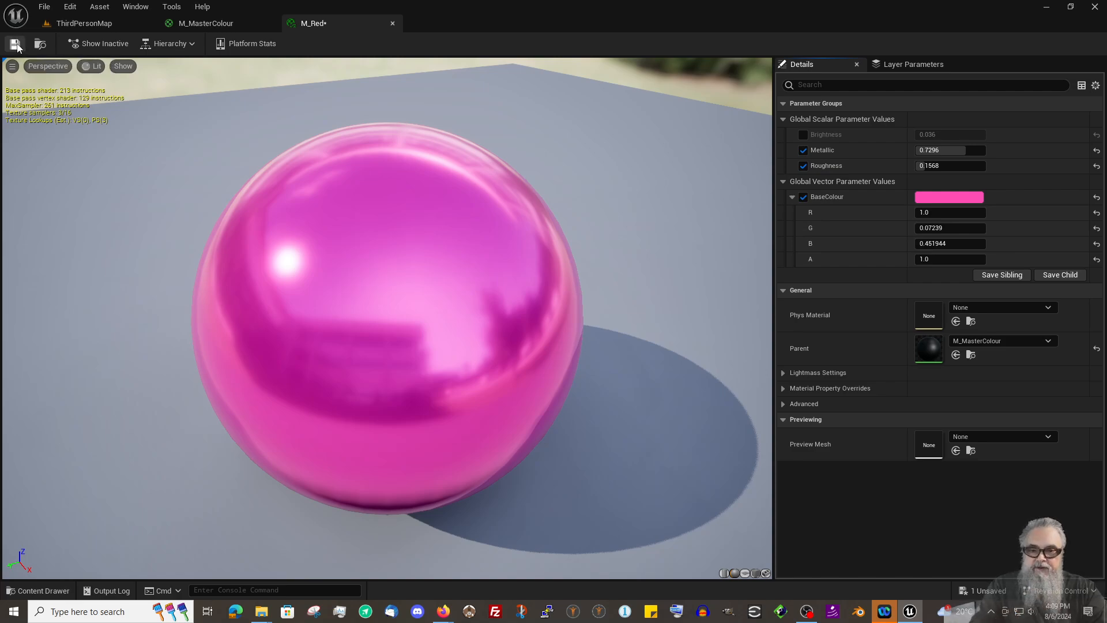
click(392, 24)
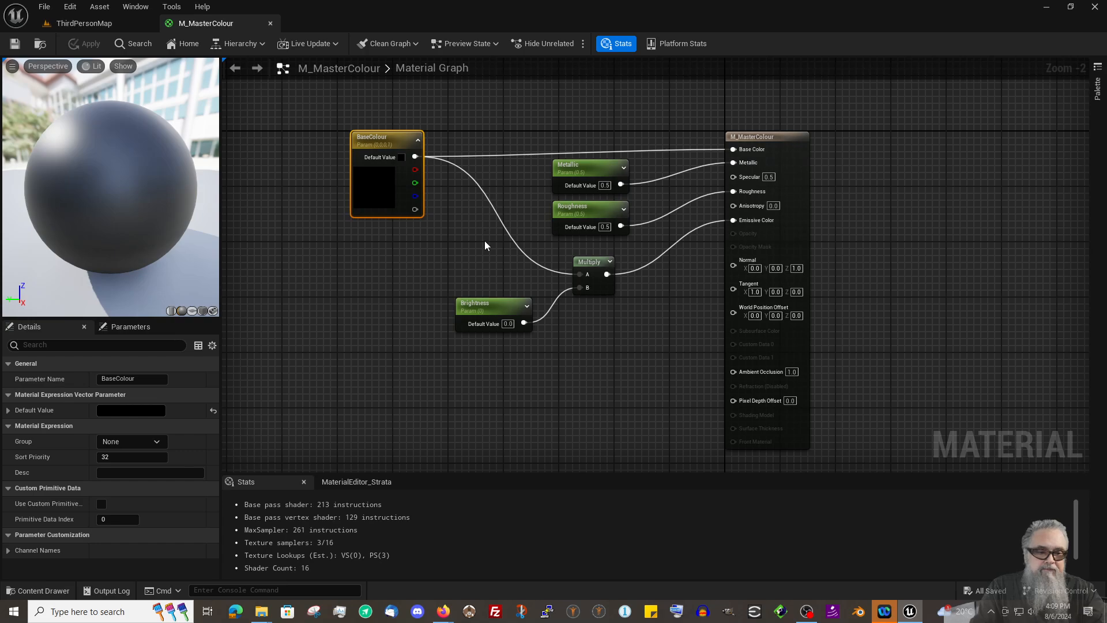
Enclose the BaseColour, Metallic, Roughness, Brightness and Multiply nodes in a comment box titled "Base Master Colour material".
drag(317, 106, 634, 353)
text(c)
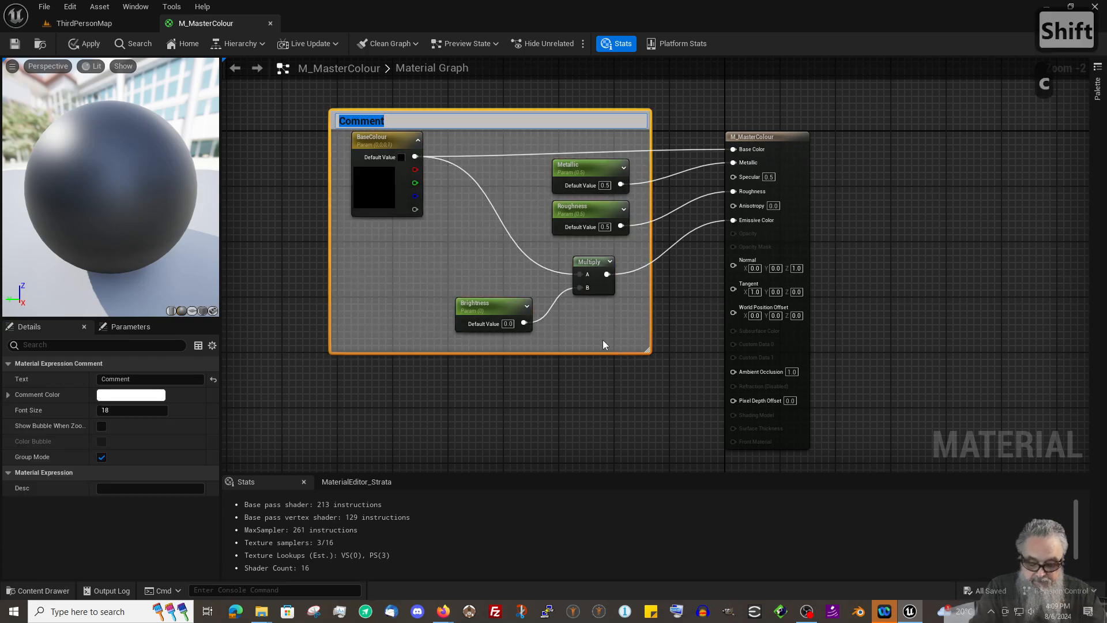
text(Base Mas)
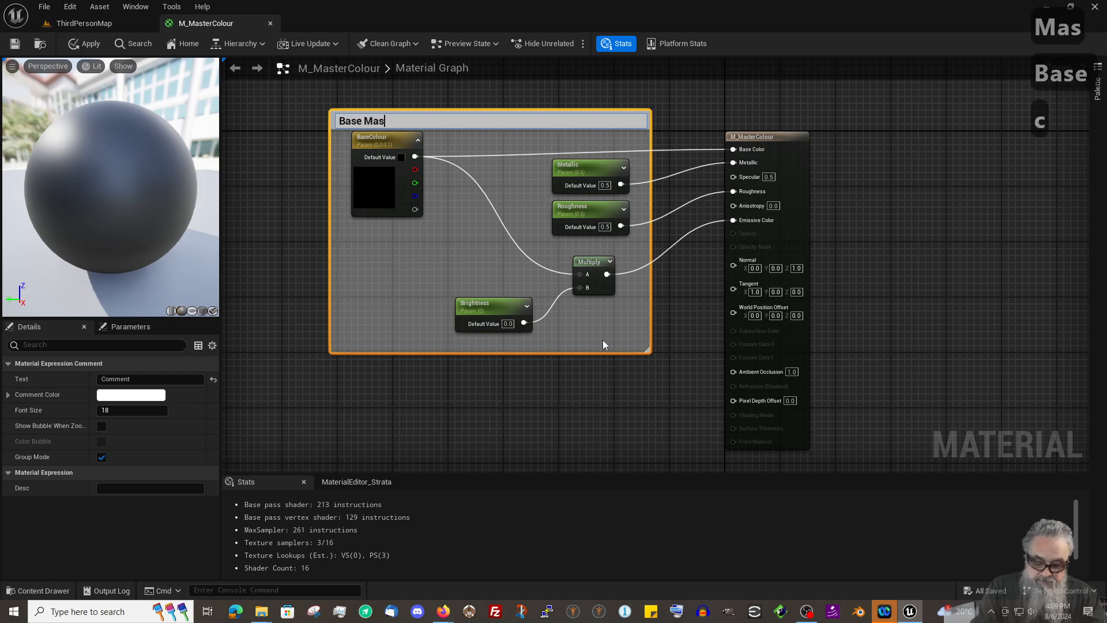
text(ter Colou)
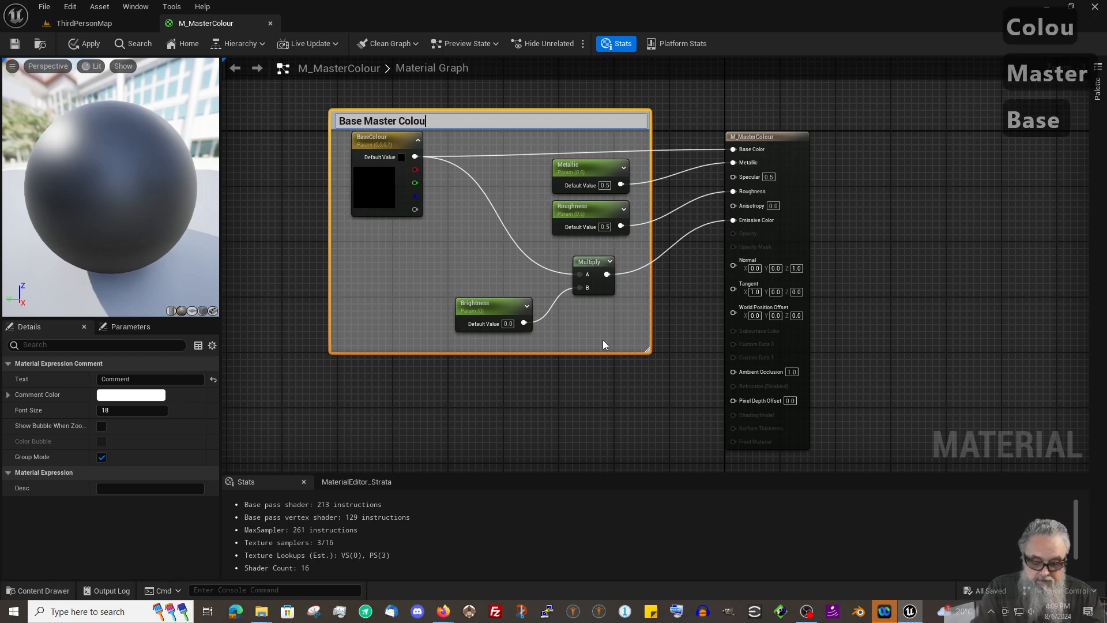
text(r materu)
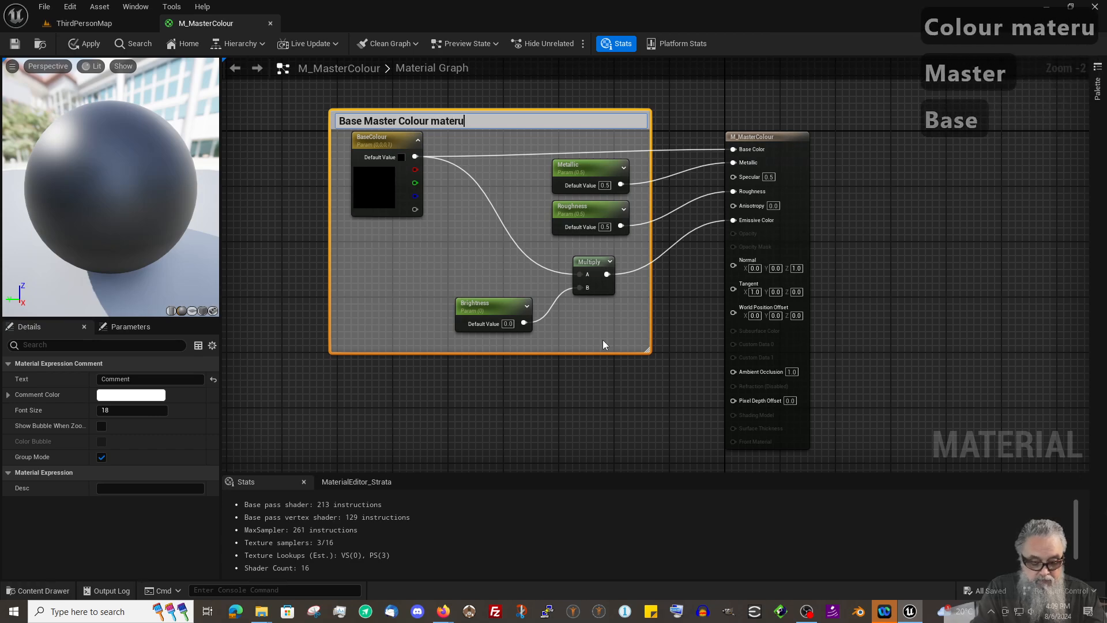
key(BackSpace)
text(ial)
key(Return)
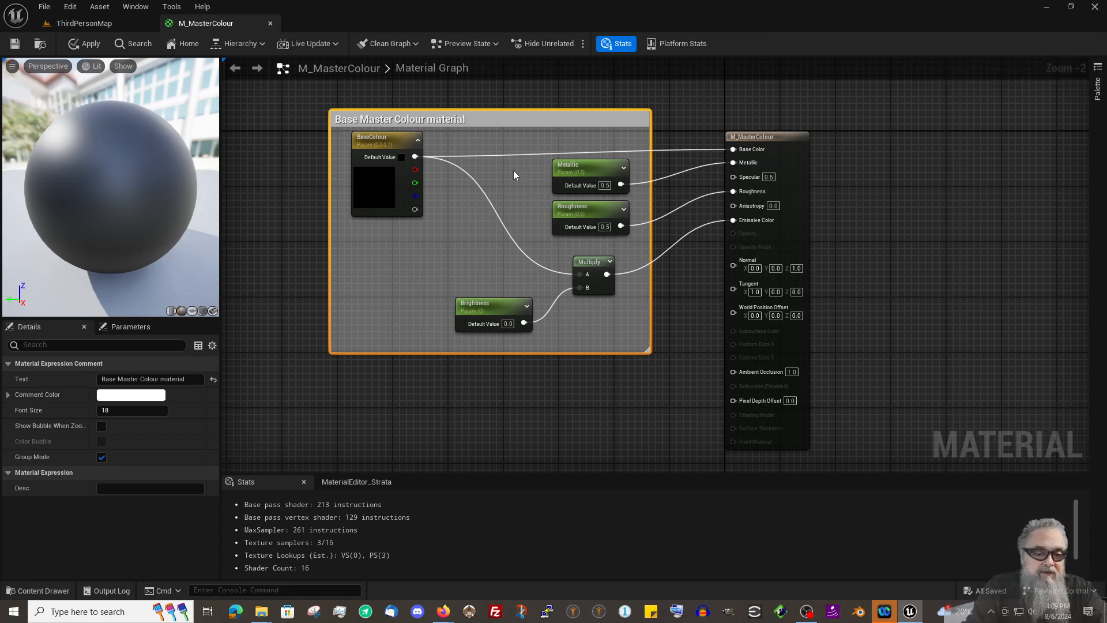
Review the Metallic, Roughness, Brightness and BaseColour nodes' settings and open the M_Red instance to examine how its parameters are grouped.
click(583, 167)
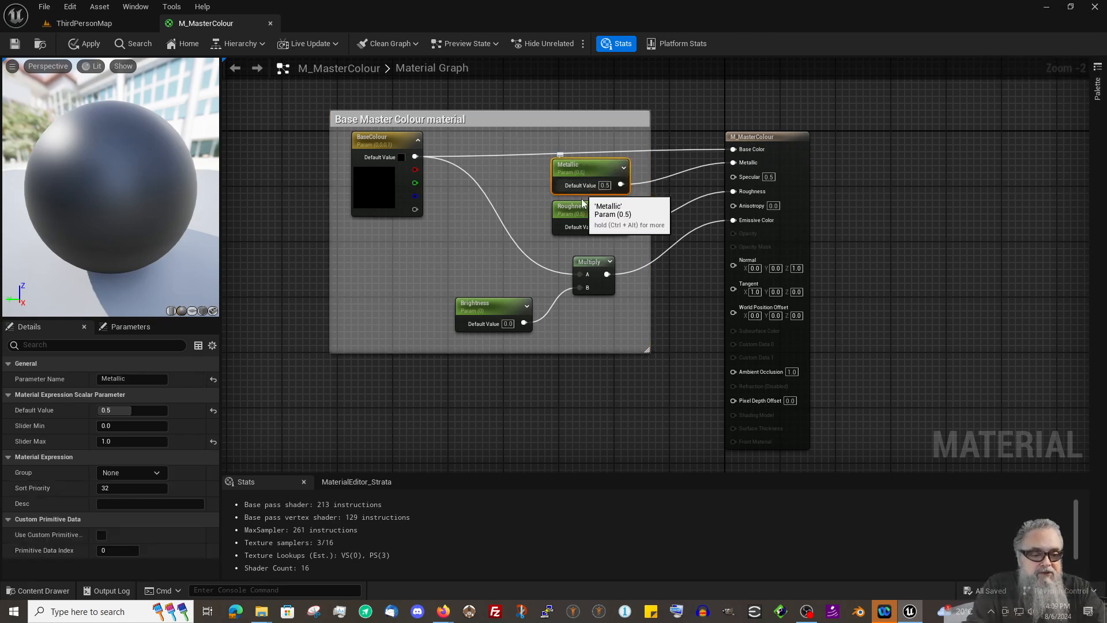
click(580, 206)
click(482, 301)
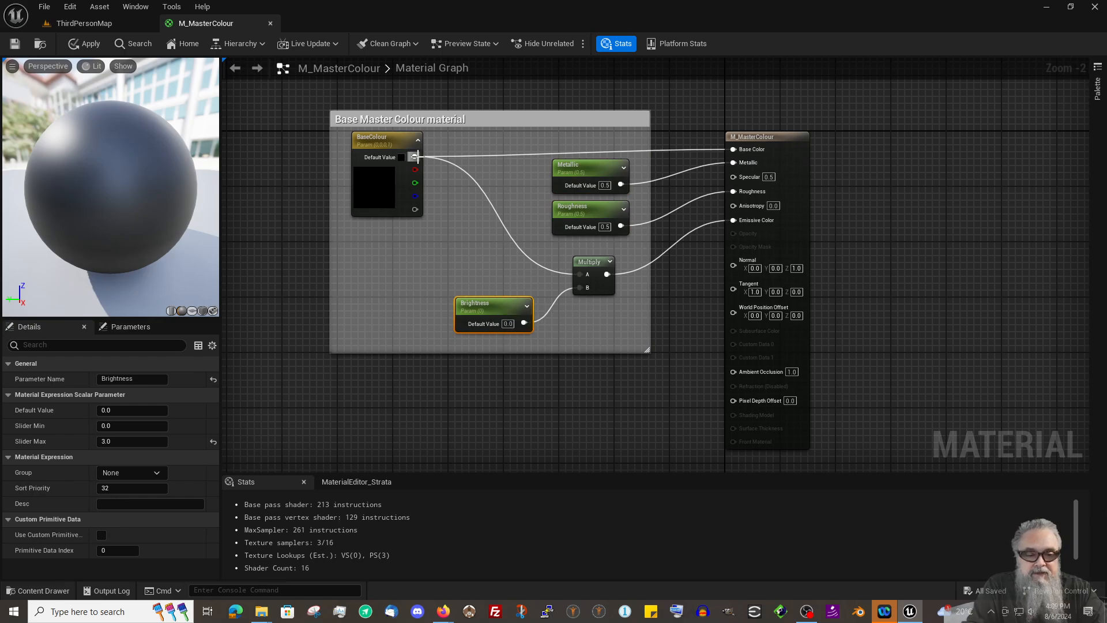
click(395, 143)
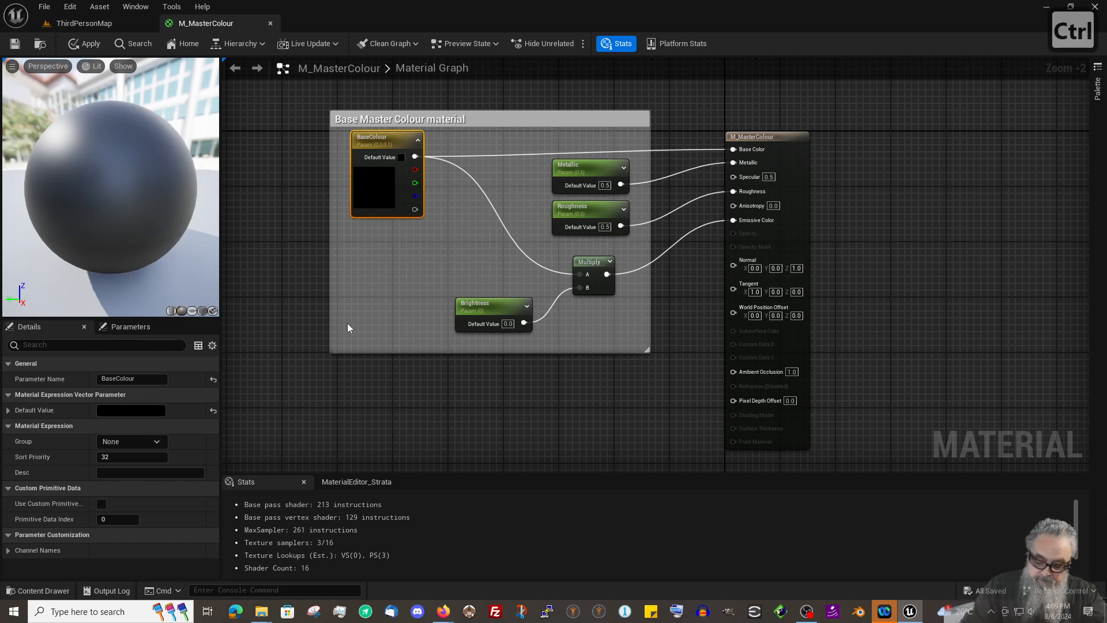
key(ctrl+space)
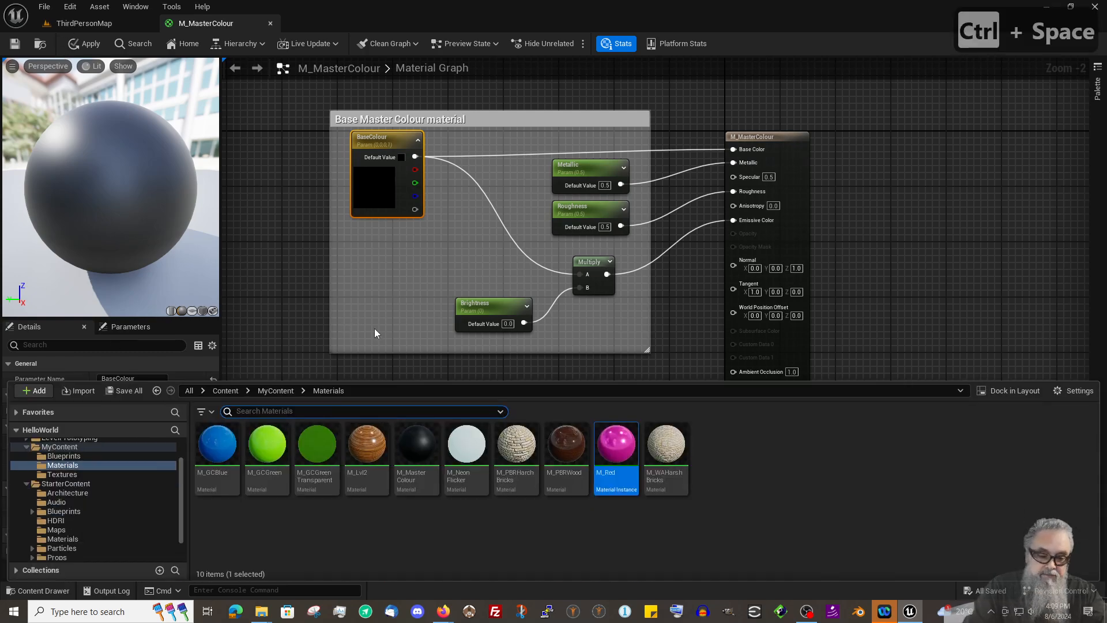
double_click(614, 449)
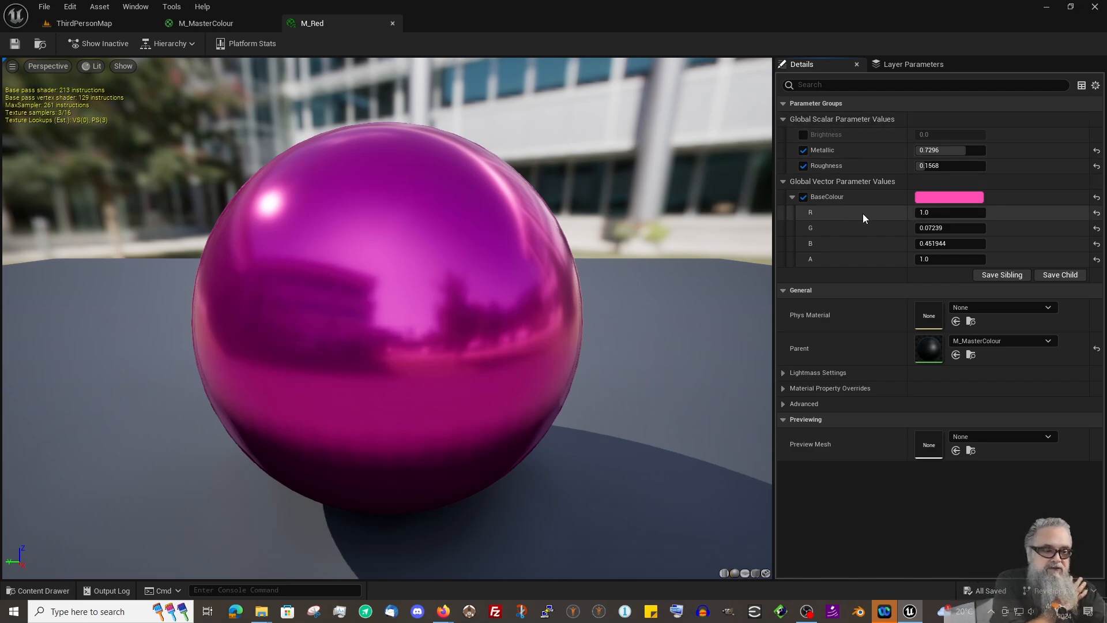
In M_MasterColour, assign the BaseColour parameter to a new group named Main with sort priority 2, and save the material.
click(203, 24)
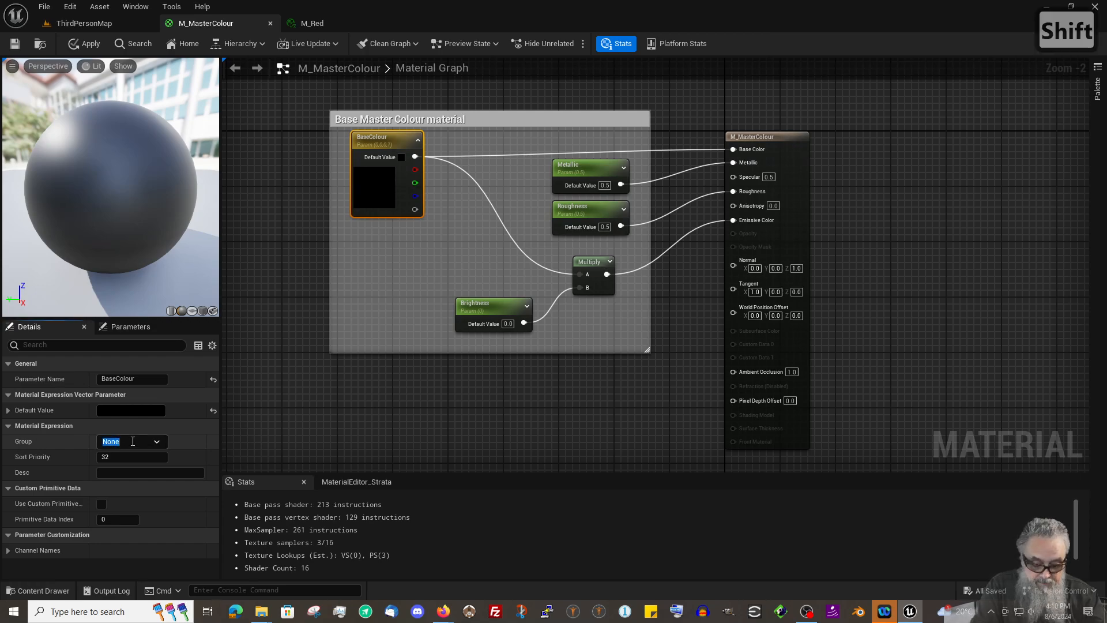
text(Main)
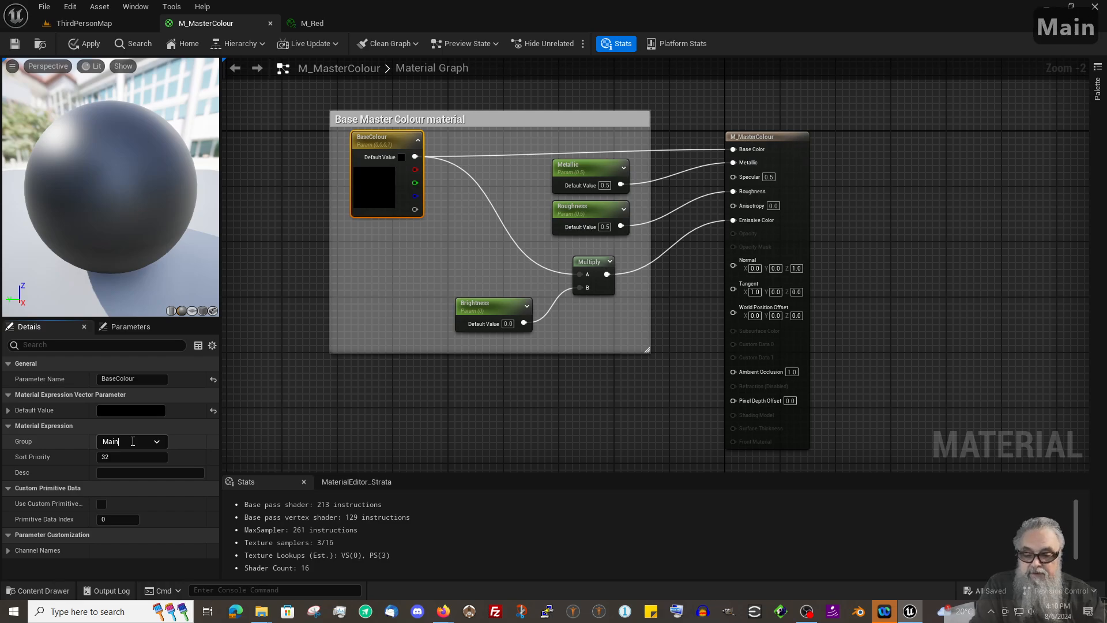
key(Return)
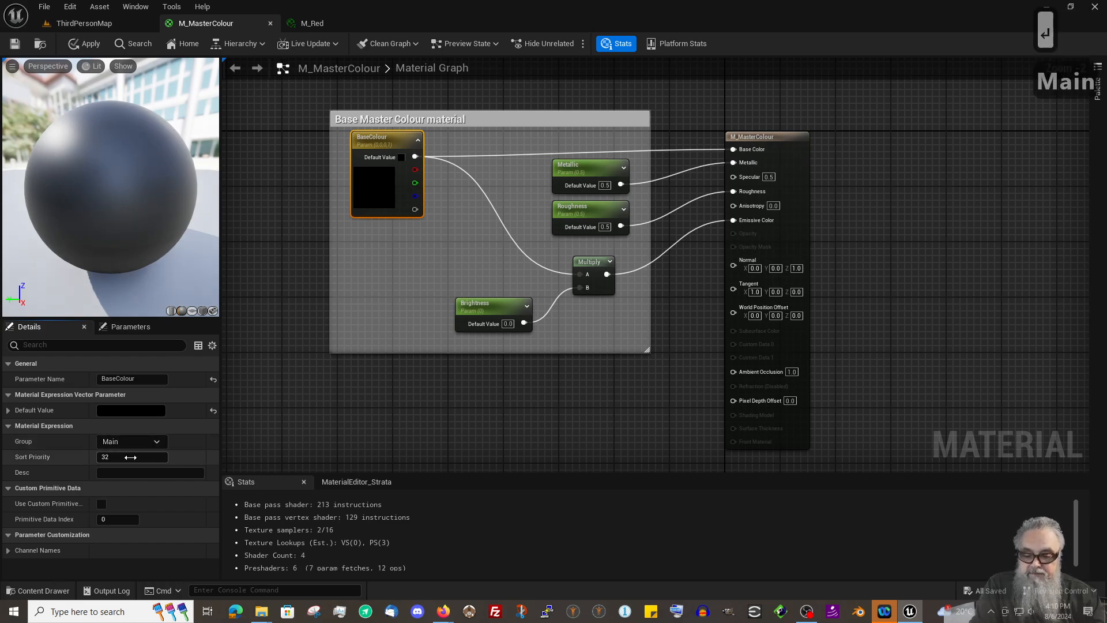
click(131, 457)
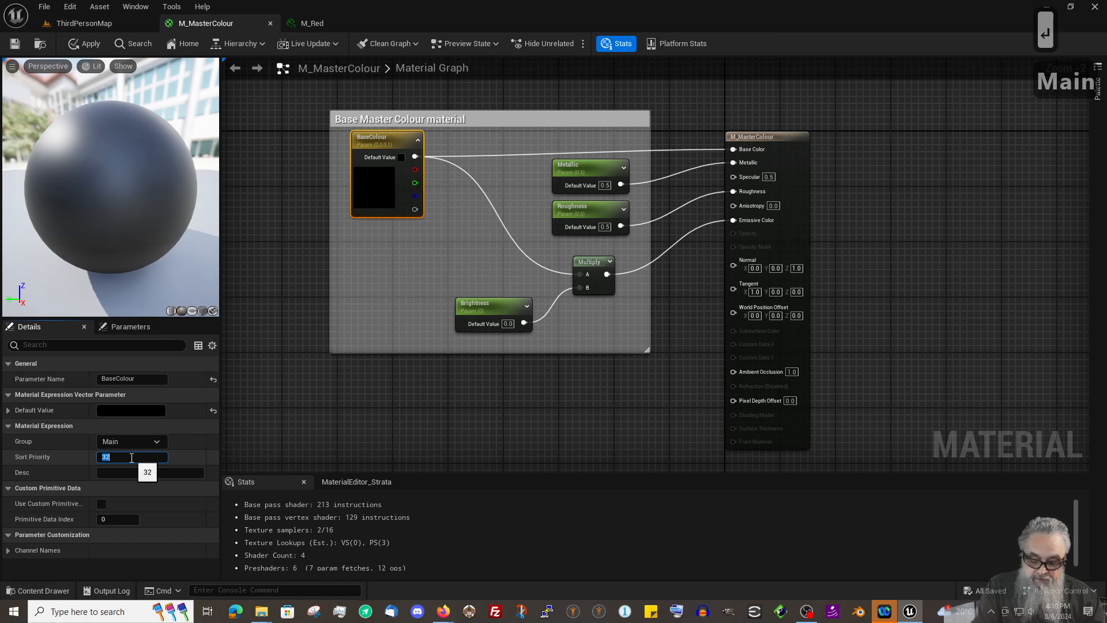
text(2)
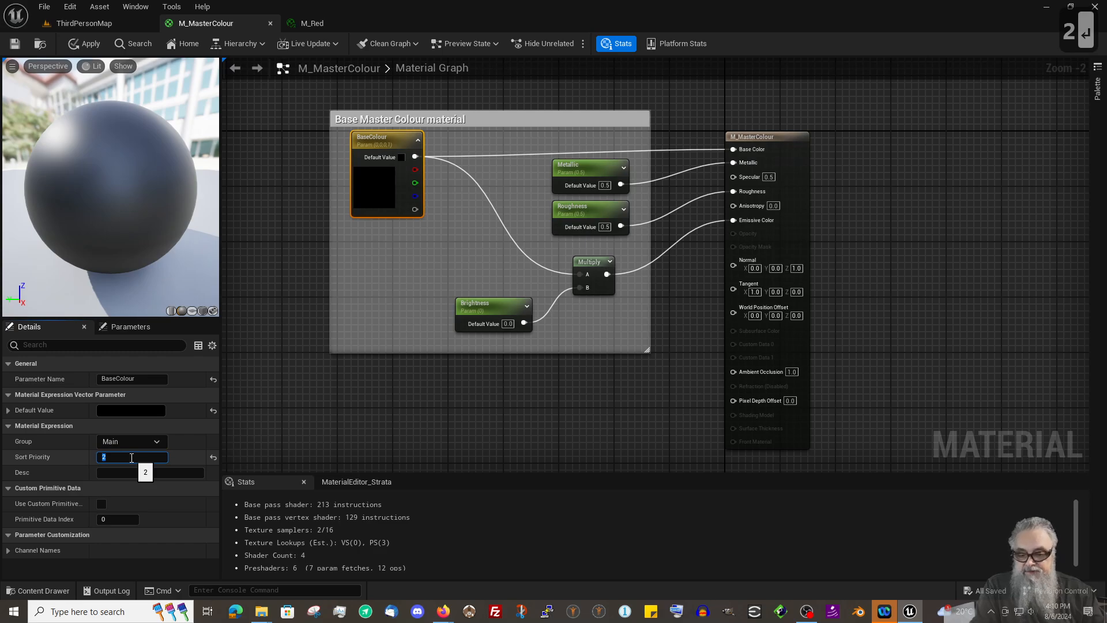
click(12, 43)
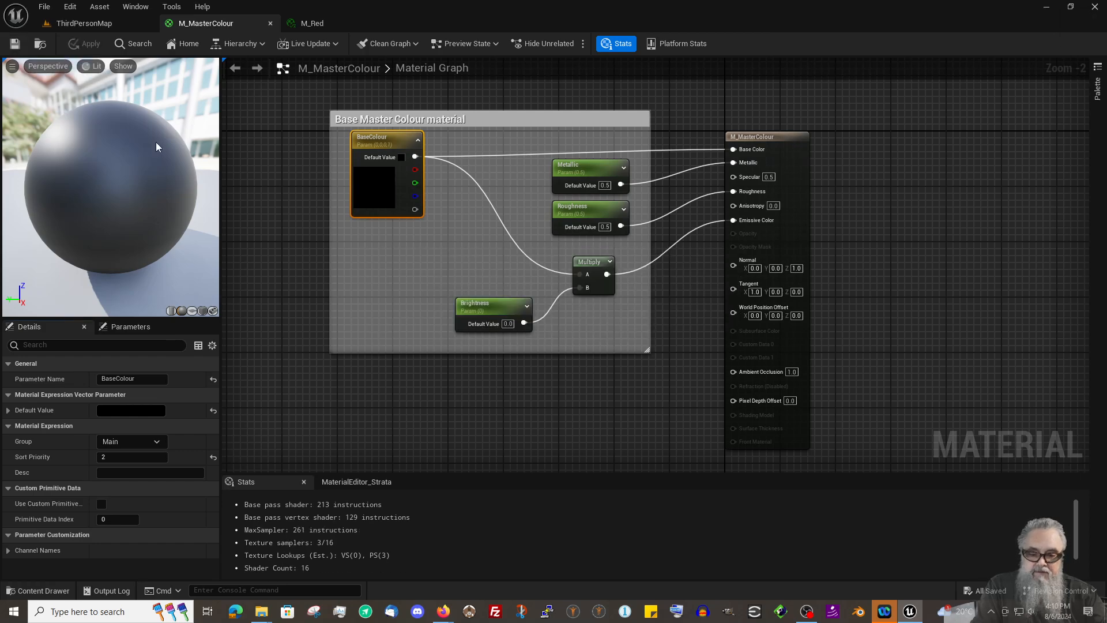
Assign the Metallic parameter to the Main group with sort priority 10 and save the material.
click(585, 167)
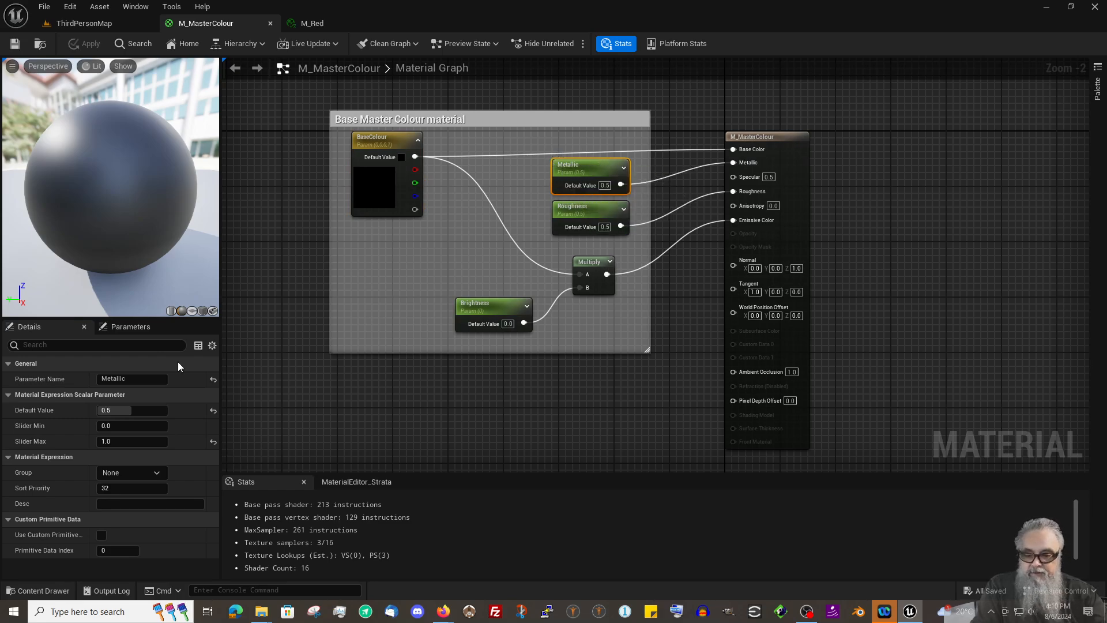
click(131, 472)
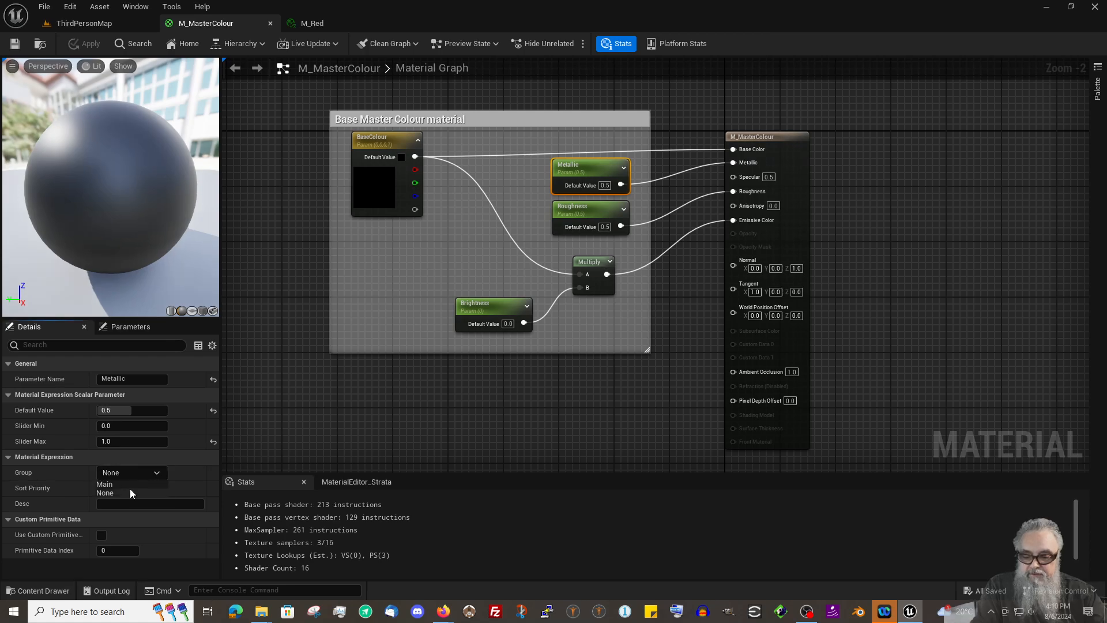
click(129, 484)
click(140, 488)
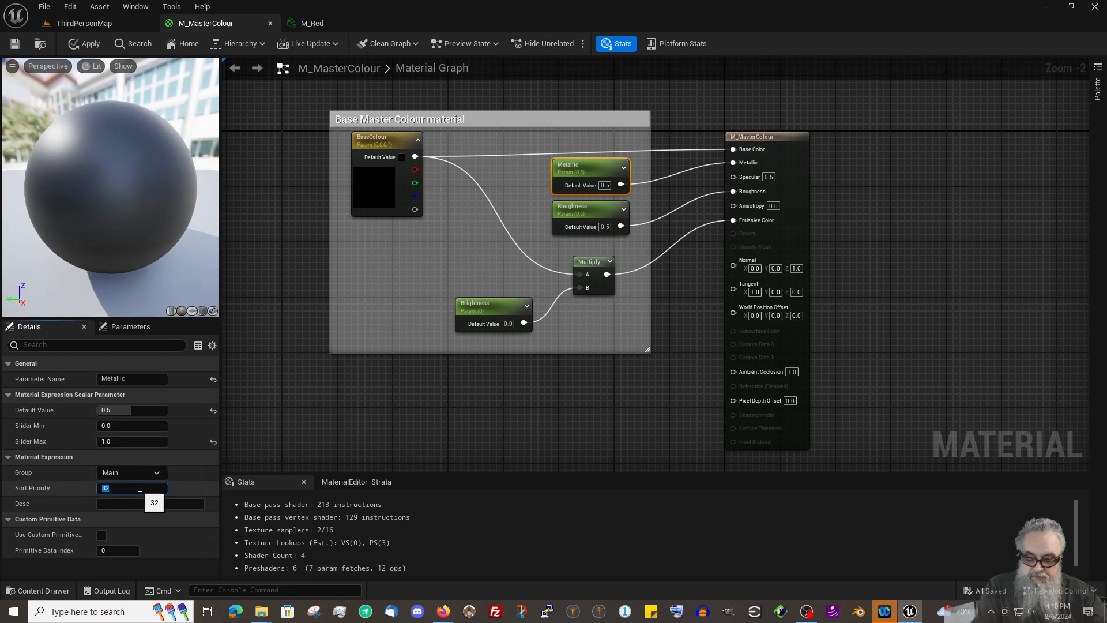
text(10)
key(Return)
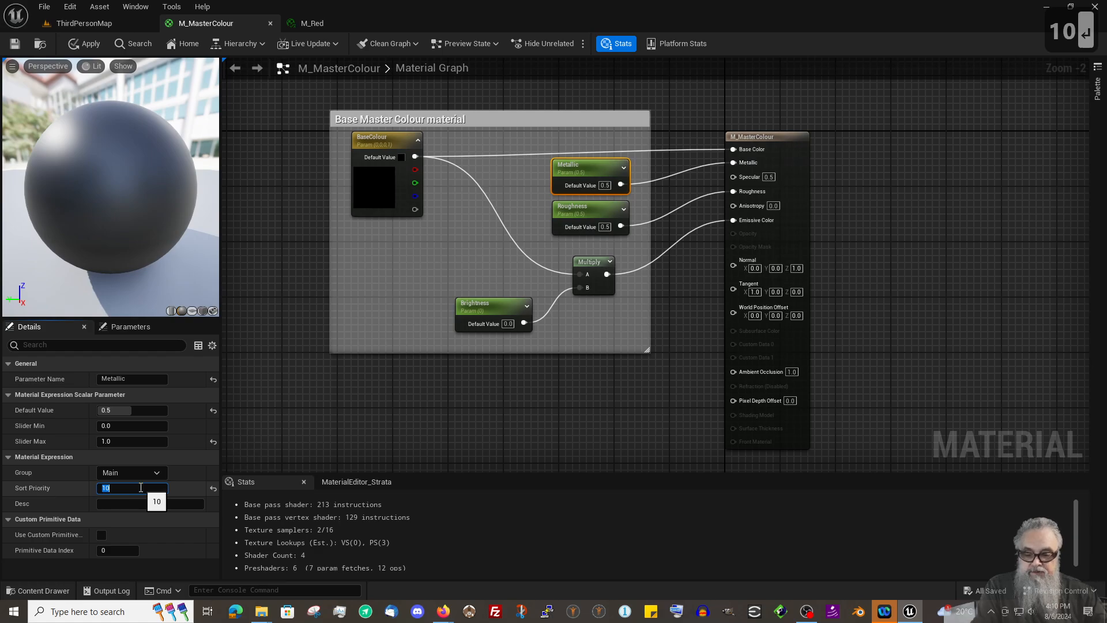
click(15, 45)
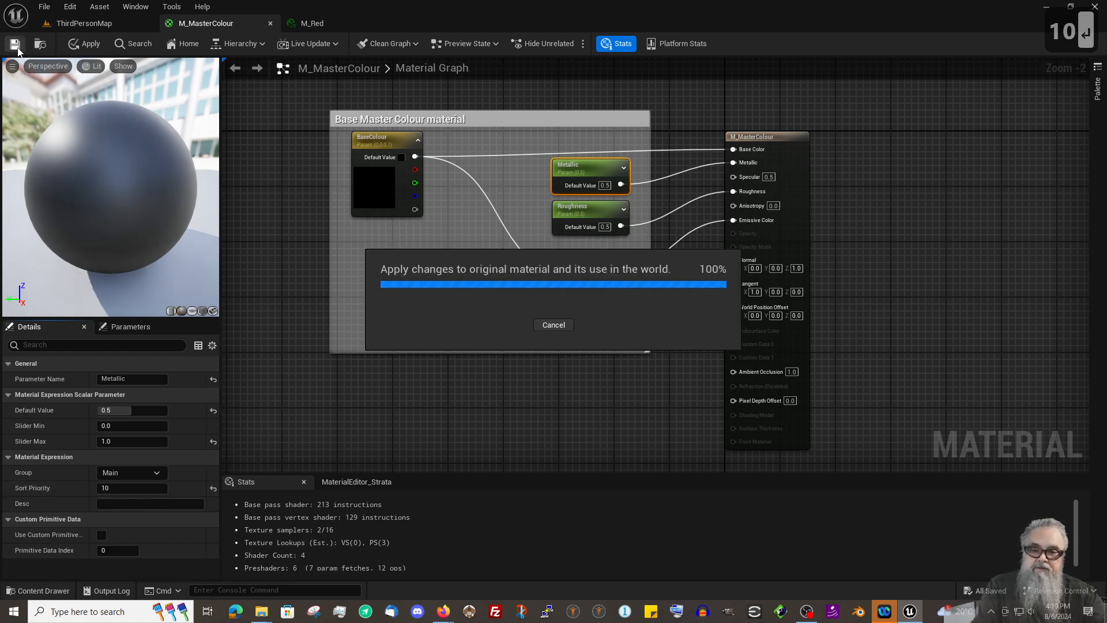
Check the parameters in the Main group of the M_Red instance, with Global Scalar Parameter Values collapsed.
click(314, 24)
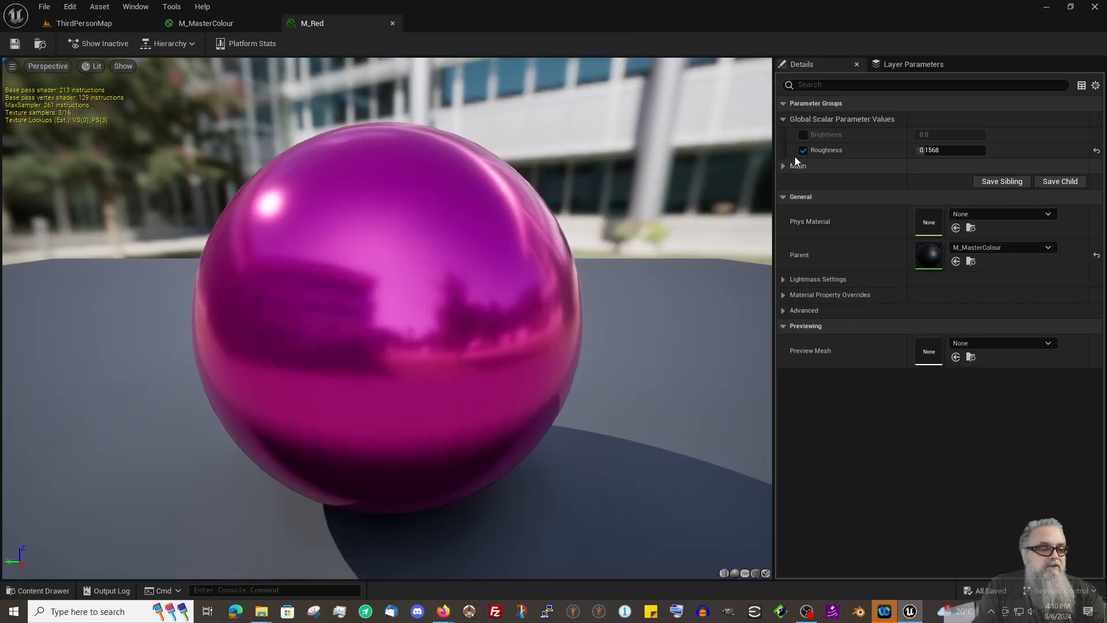
click(782, 118)
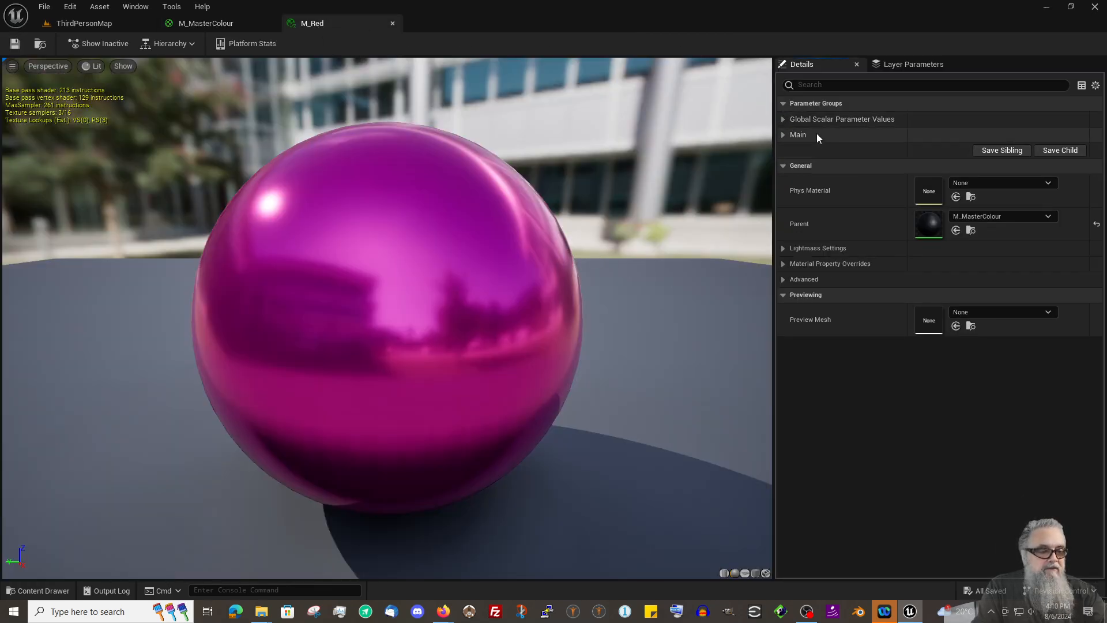
click(783, 135)
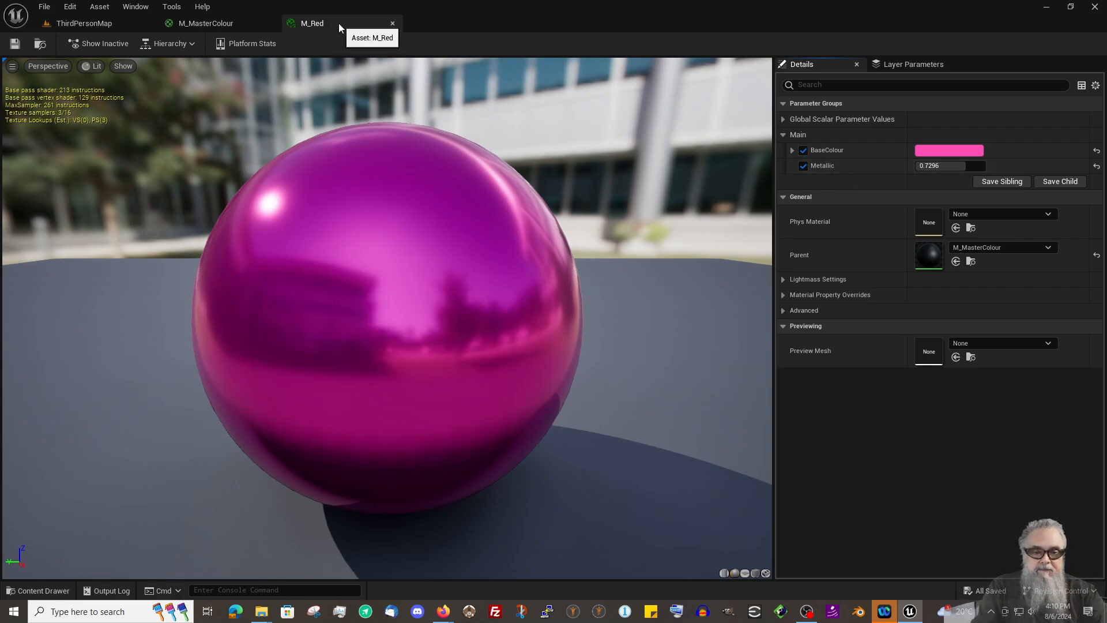
In M_MasterColour, assign the Roughness parameter to the Main group with sort priority 12.
click(206, 24)
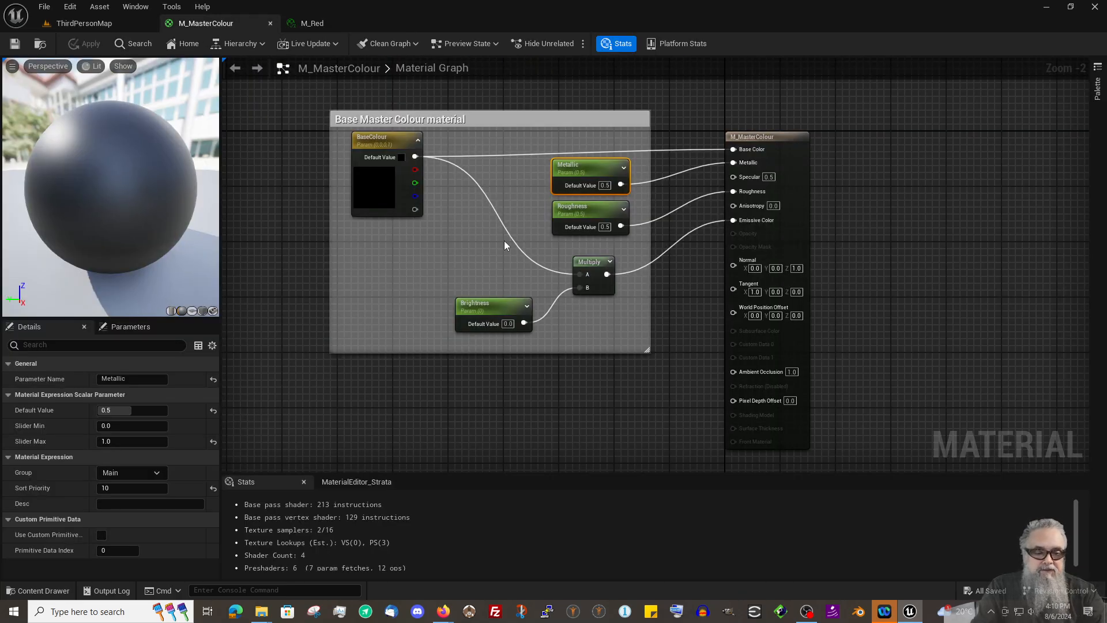
click(593, 207)
click(589, 171)
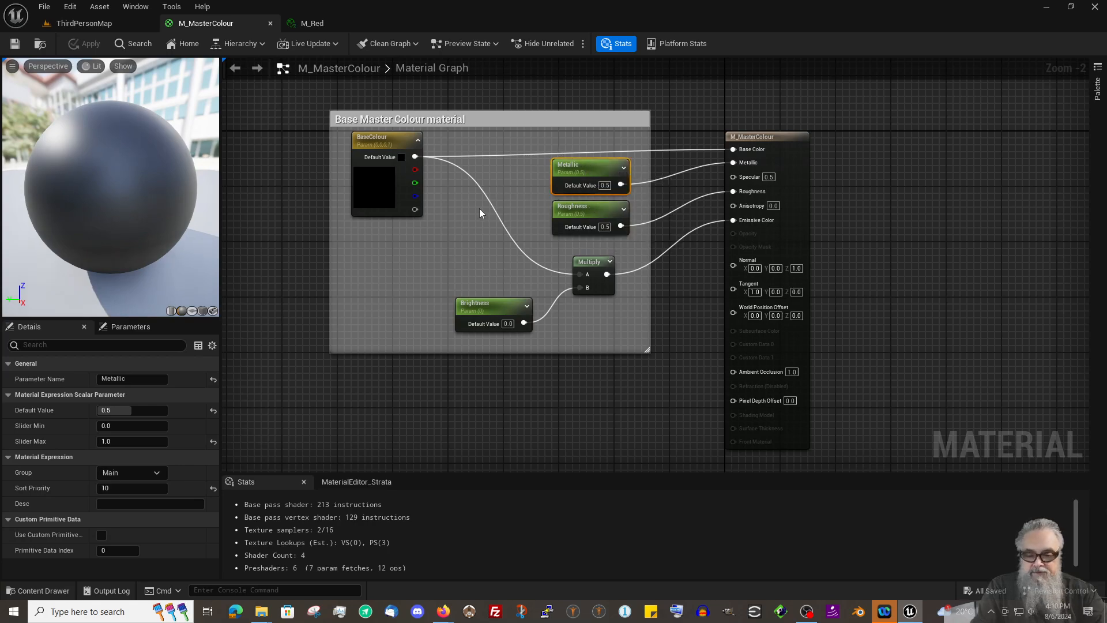
click(585, 210)
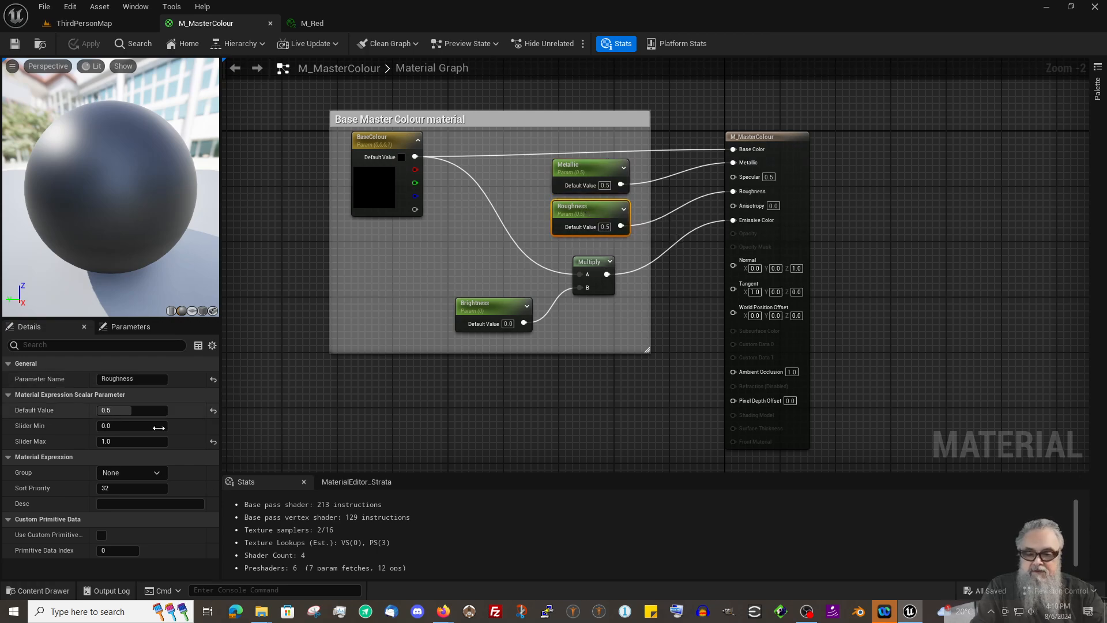
click(159, 473)
click(115, 485)
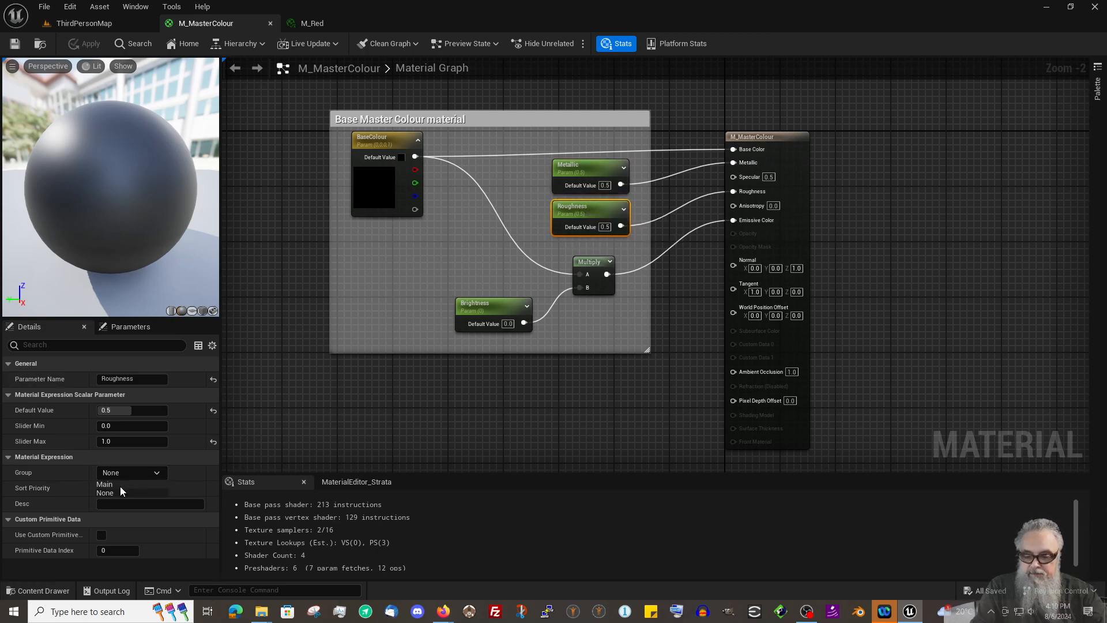
click(124, 488)
text(12)
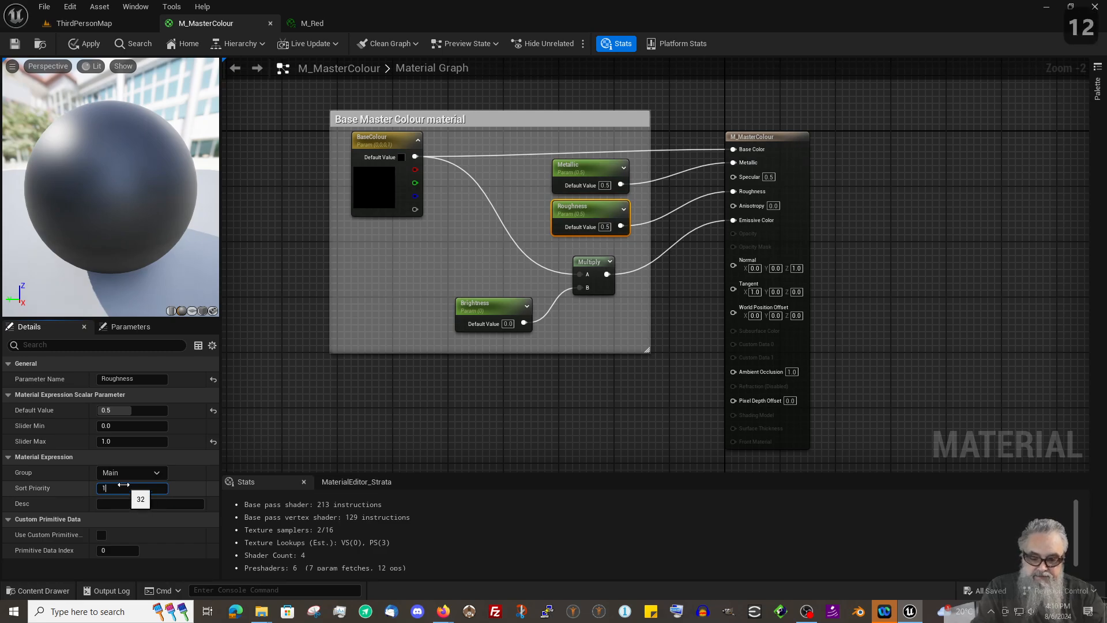
click(316, 399)
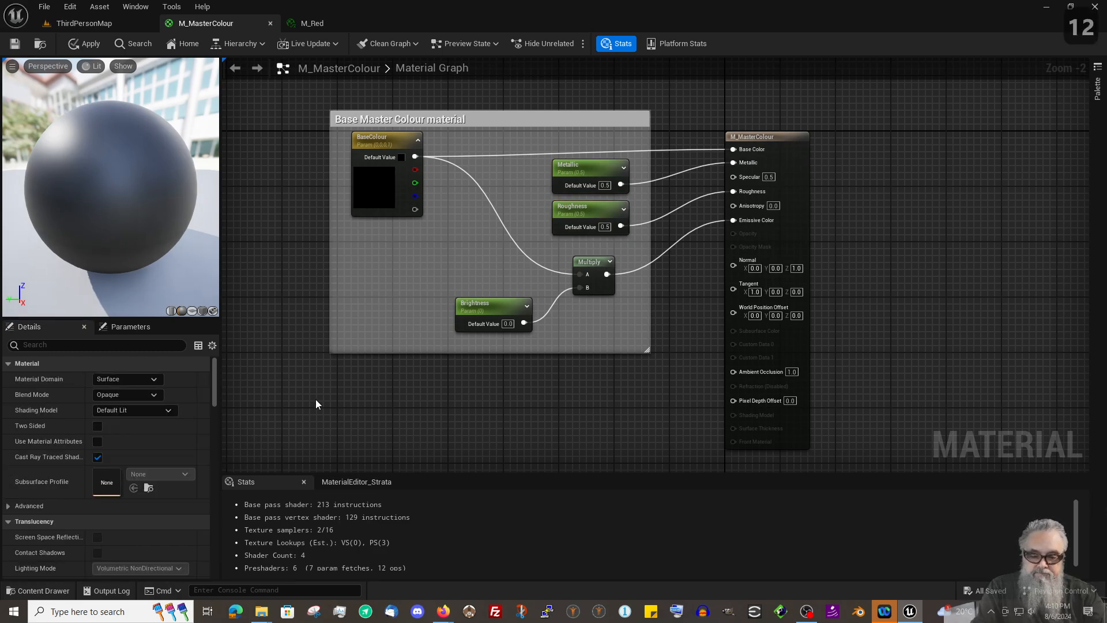
Assign the Brightness parameter to the Main group with sort priority 14 and apply the material changes.
click(516, 301)
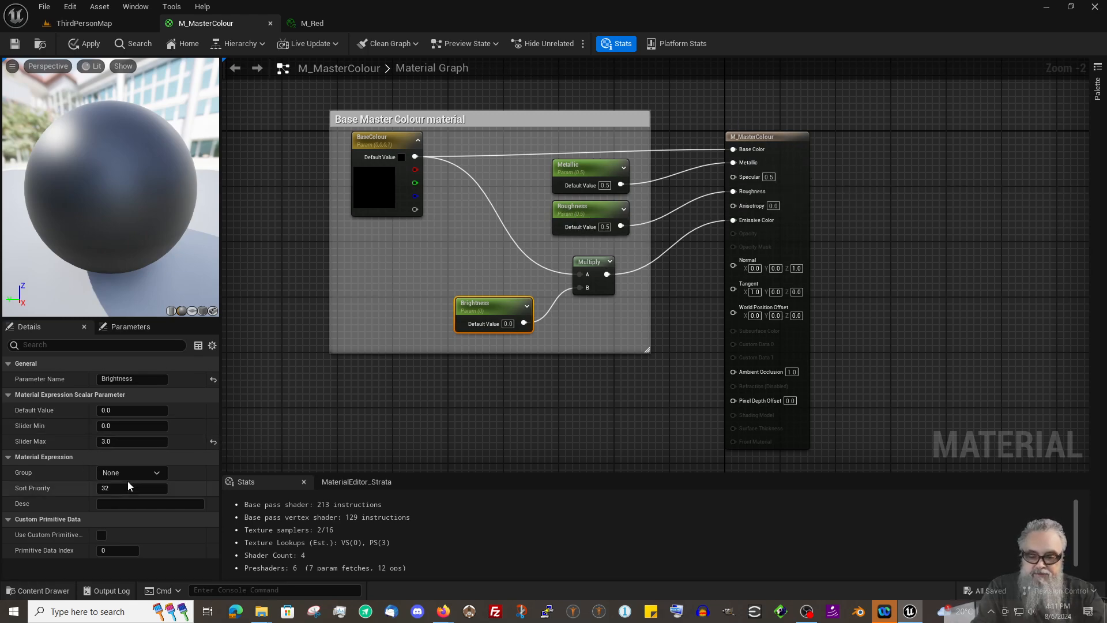
click(156, 473)
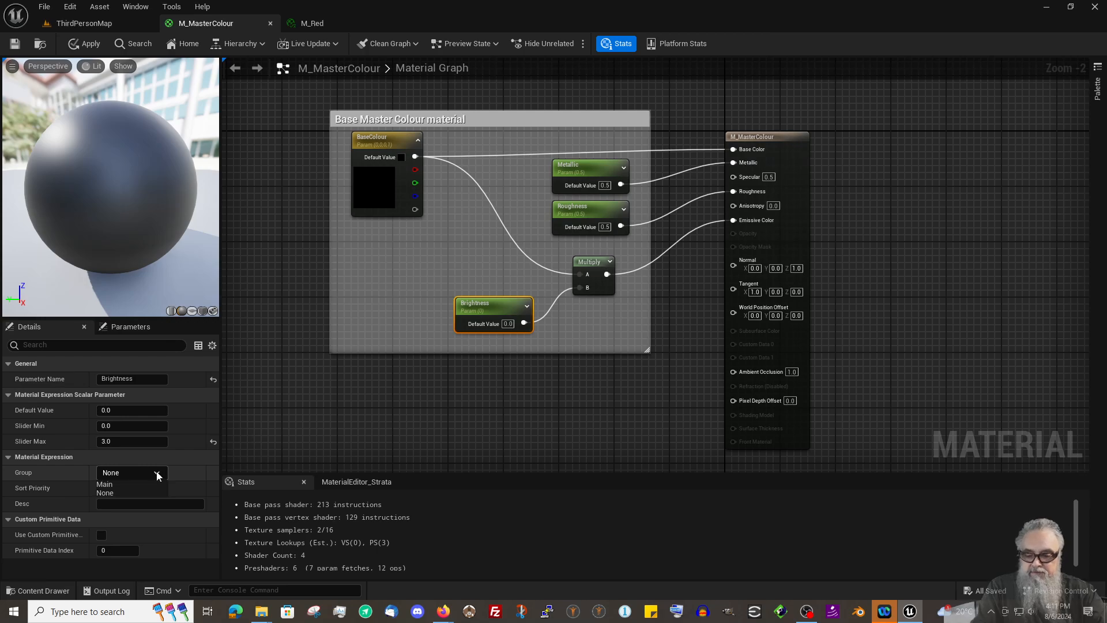
click(124, 488)
click(124, 488)
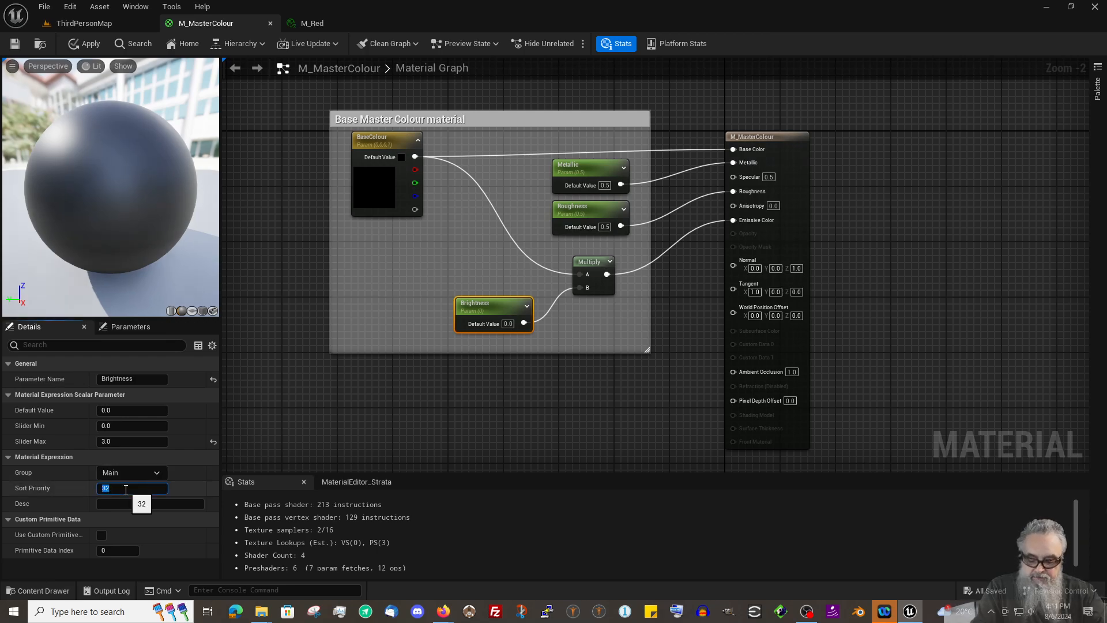
text(14)
key(Return)
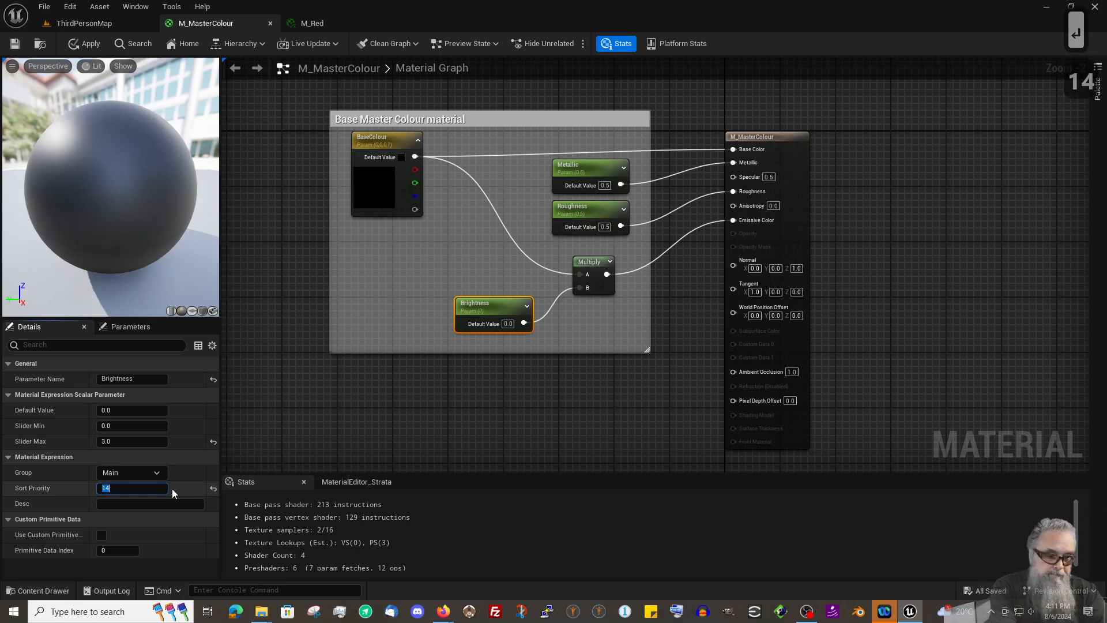
click(86, 43)
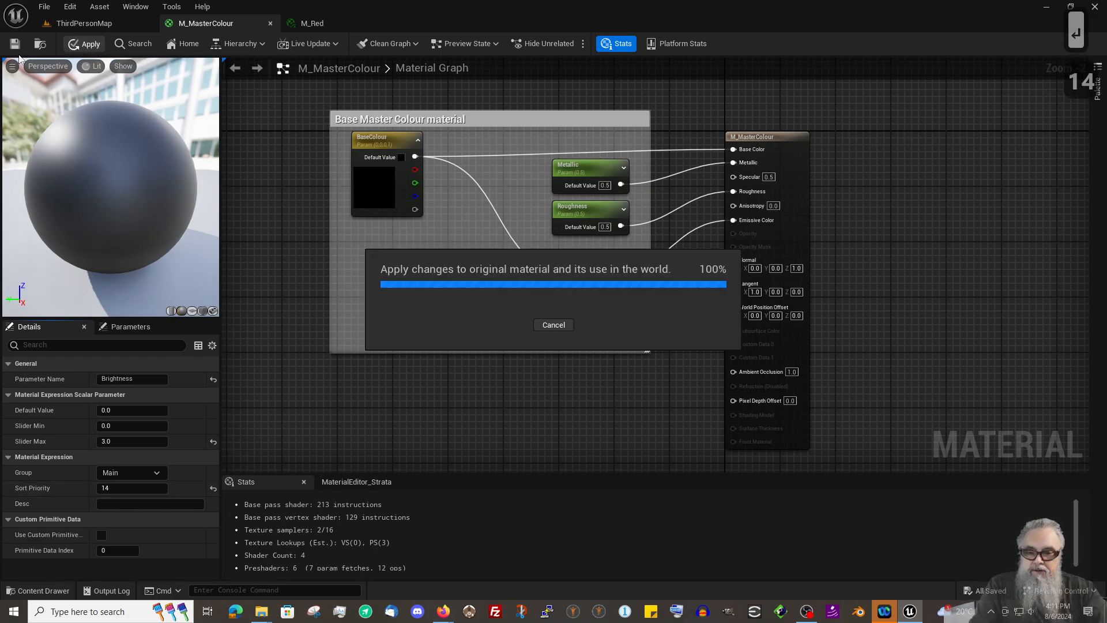
In the M_Red instance, enable the Brightness override in the Main group and set it to about 0.2.
click(313, 23)
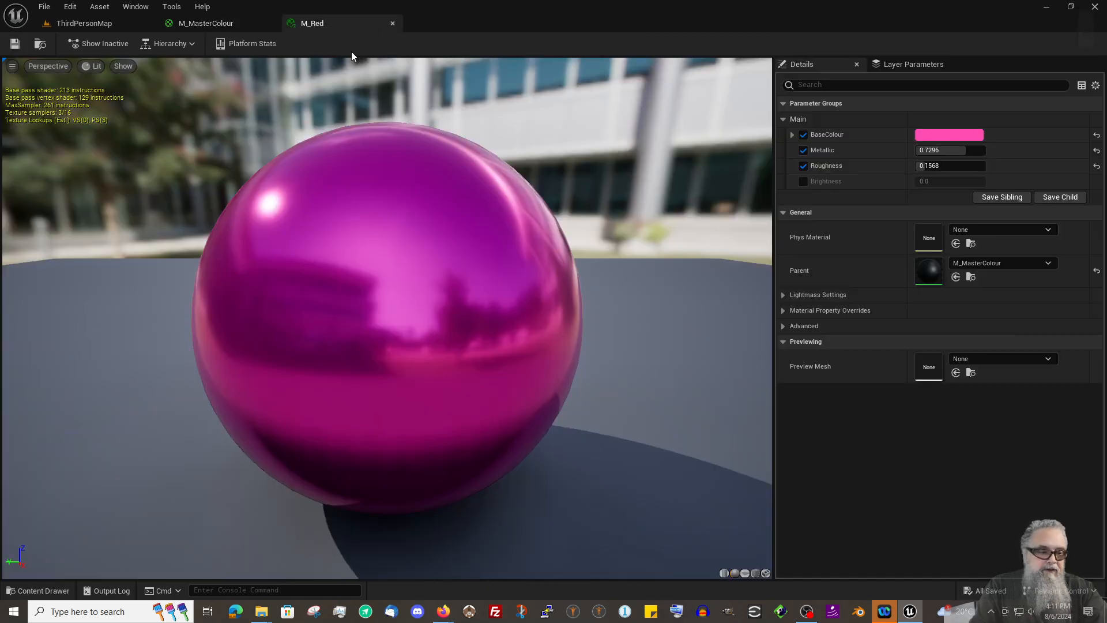
click(783, 119)
click(783, 119)
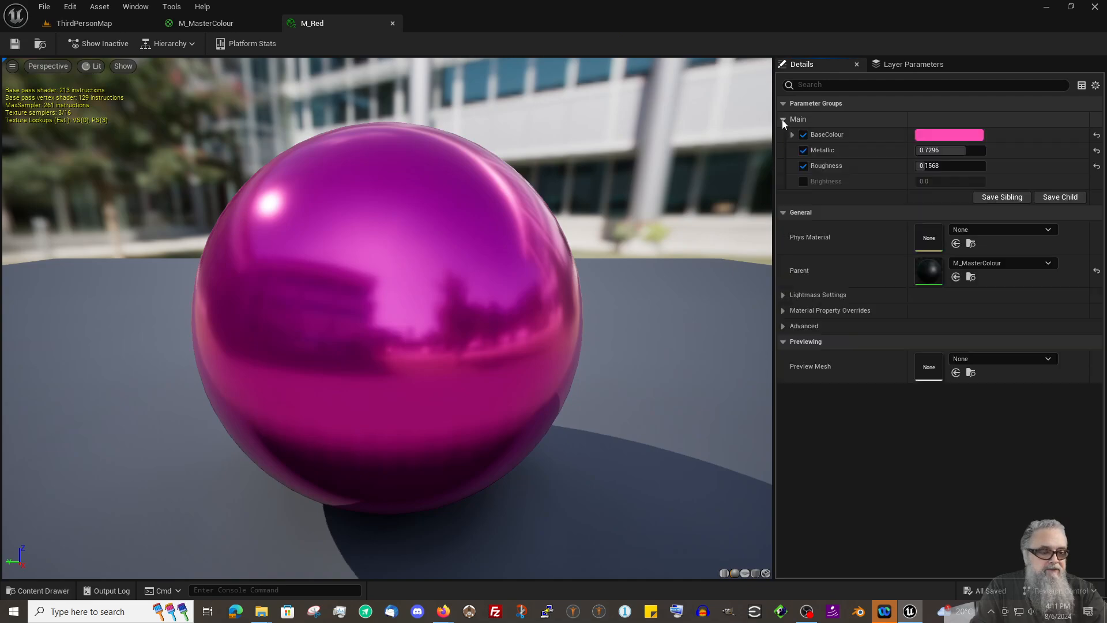
click(803, 182)
mouse_move(937, 181)
mouse_down()
mouse_move(977, 182)
mouse_move(919, 182)
mouse_up()
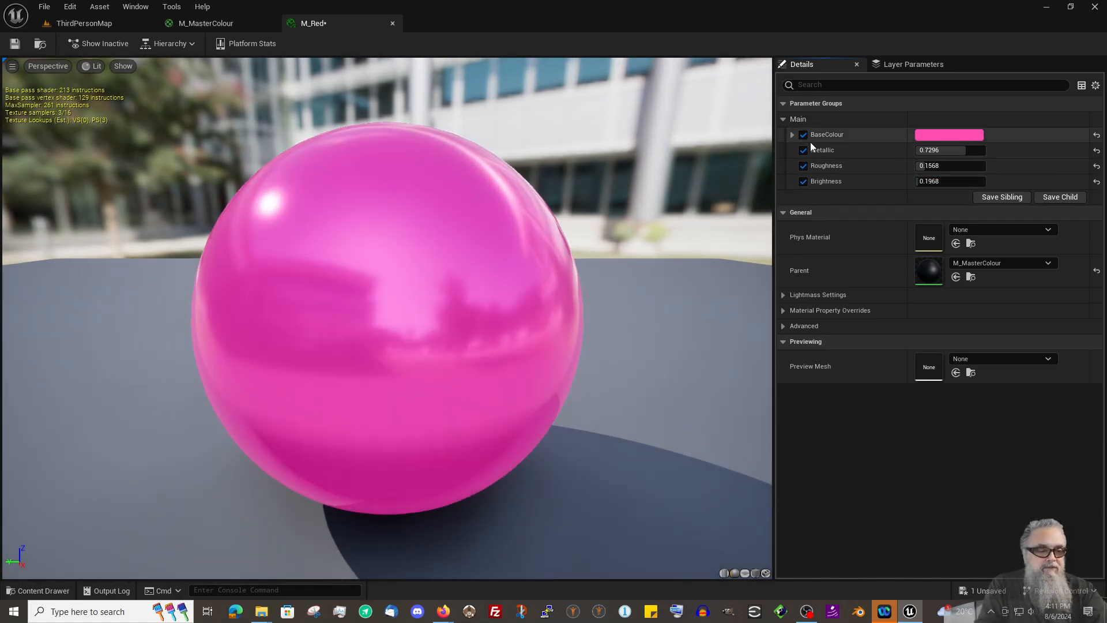
Set M_Red's BaseColour to pure red (R 1.0, G 0.0, B 0.0) and save the instance.
click(804, 135)
click(804, 135)
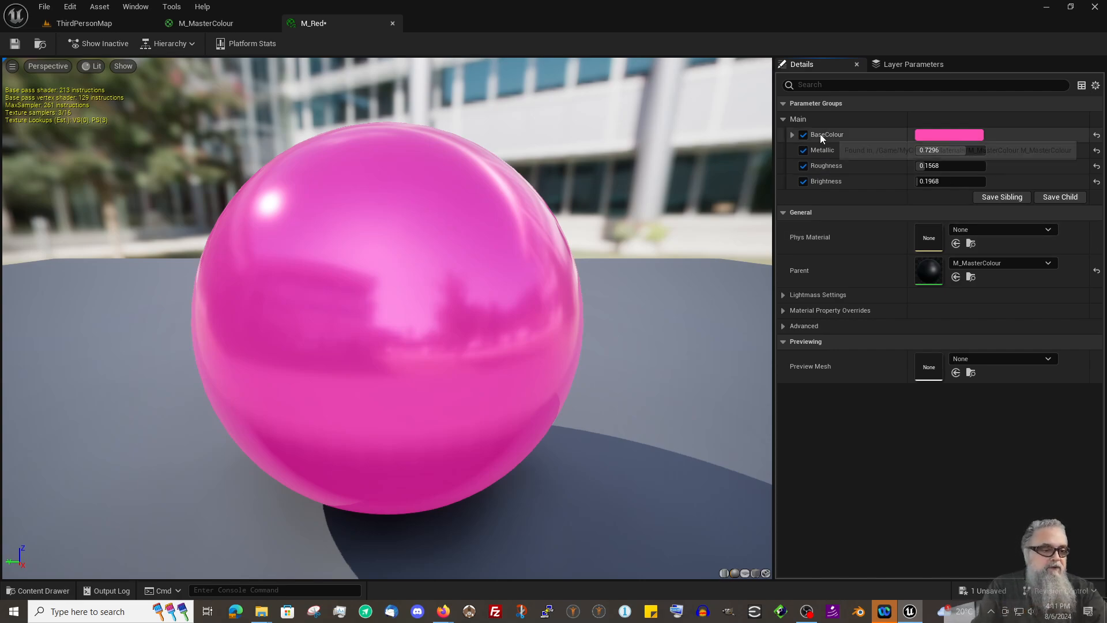
click(935, 135)
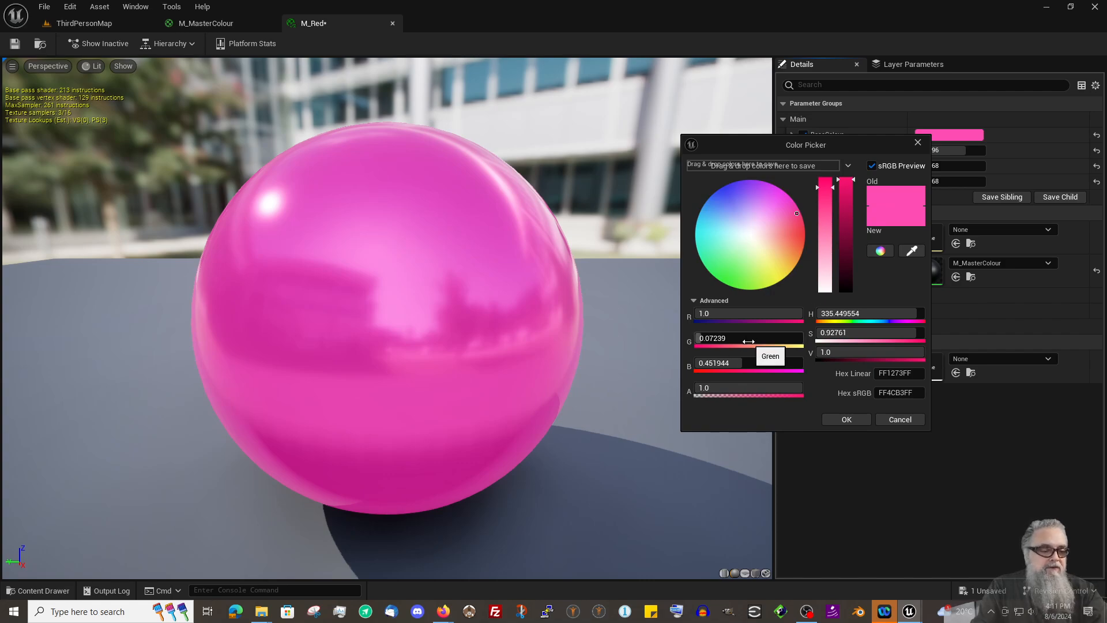
drag(748, 341, 697, 363)
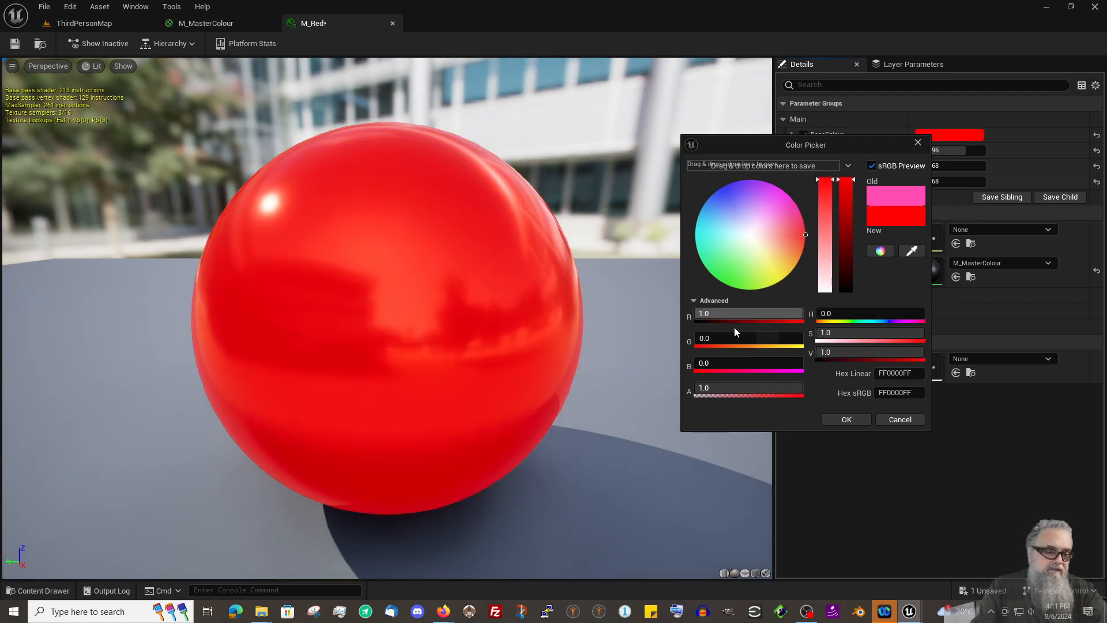
click(859, 423)
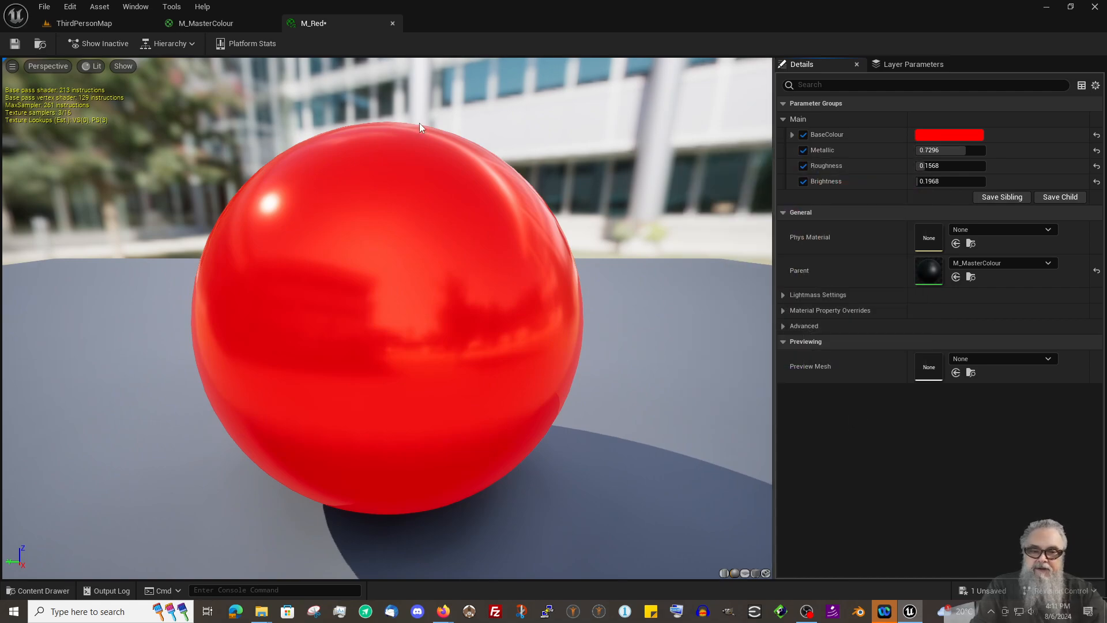
click(16, 47)
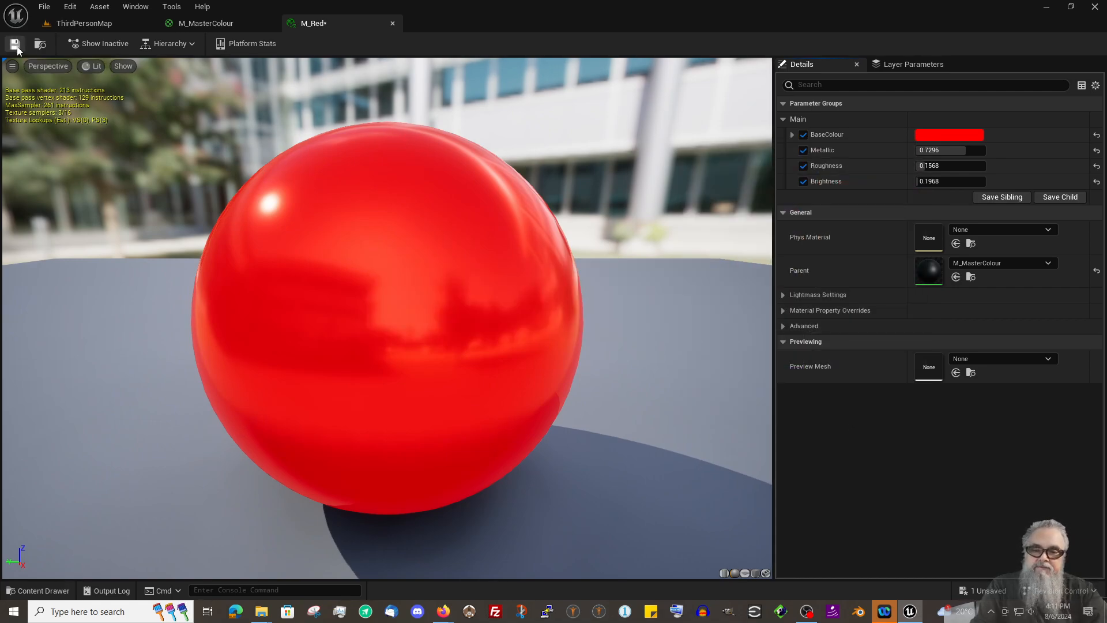
Close the M_MasterColour and M_Red editors to return to the ThirdPersonMap level.
click(206, 23)
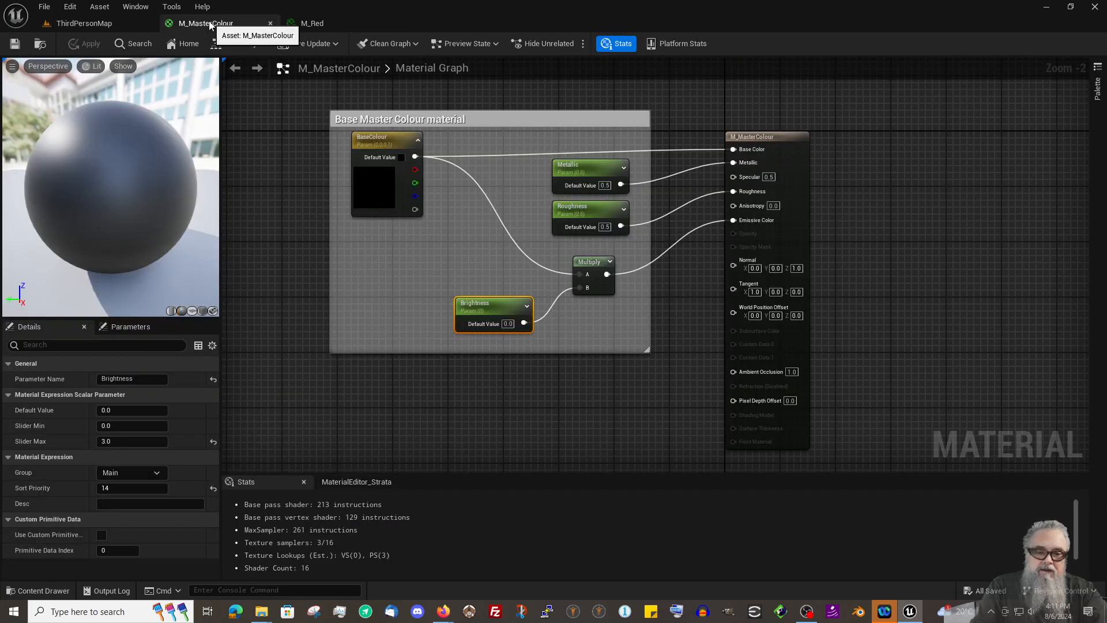
scroll(319, 235, down, 1)
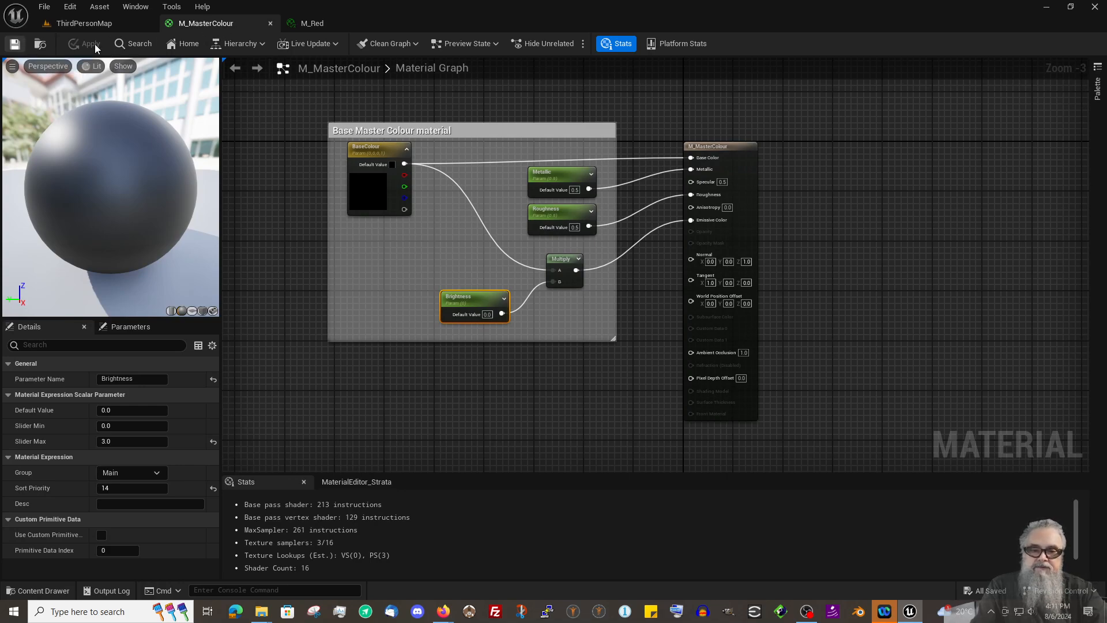
click(270, 24)
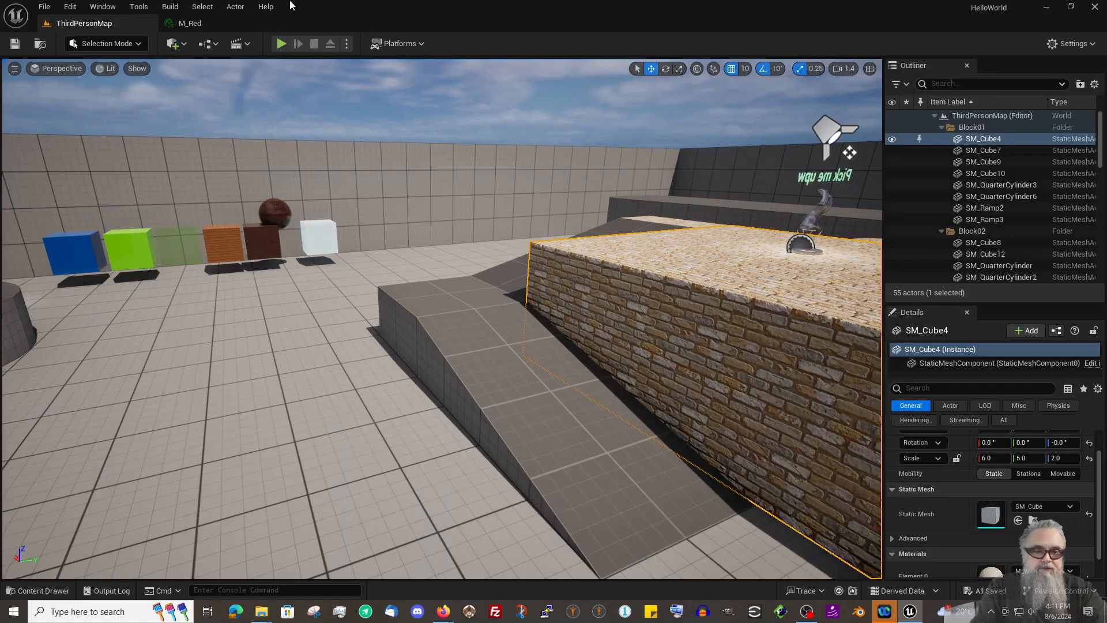
click(210, 21)
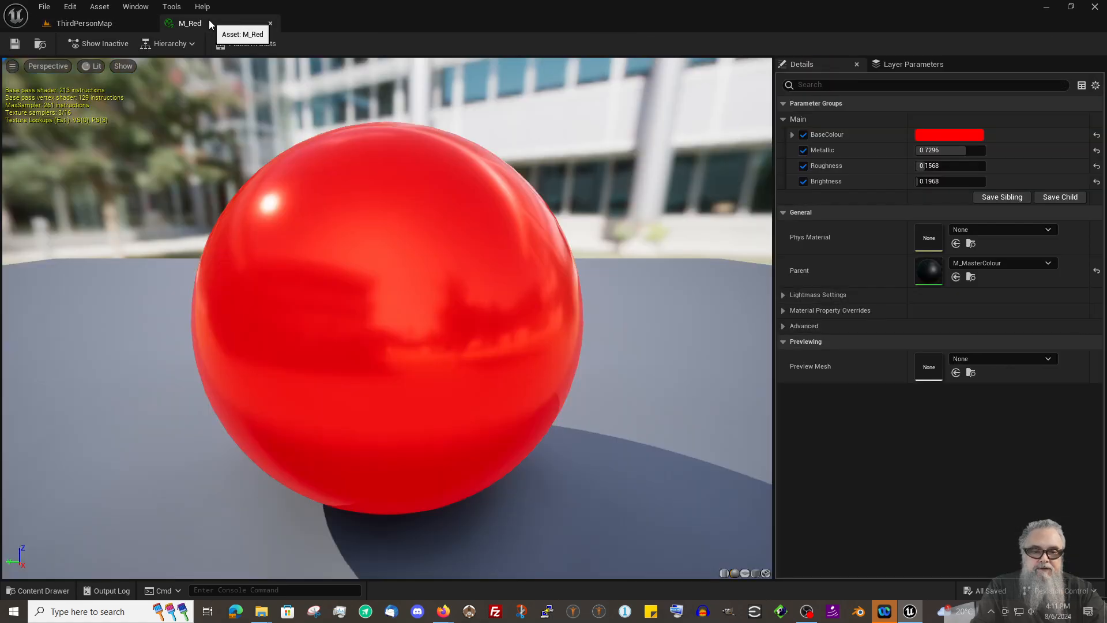
click(271, 26)
Create a material instance from M_MasterColour in the Materials folder and name it M_Yellow.
key(ctrl+space)
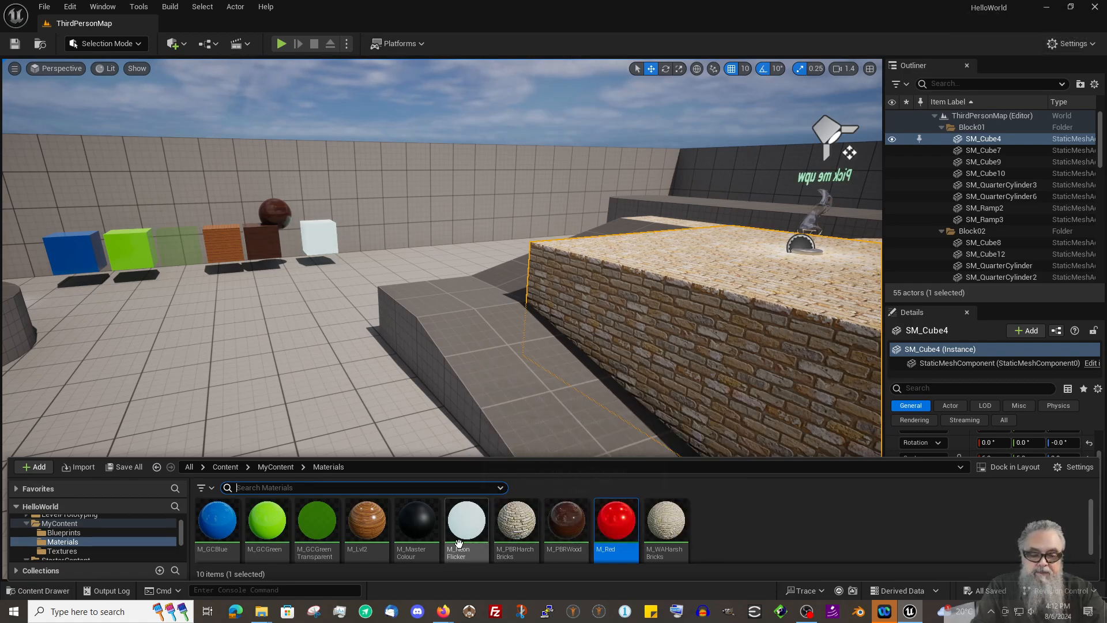
scroll(462, 545, down, 1)
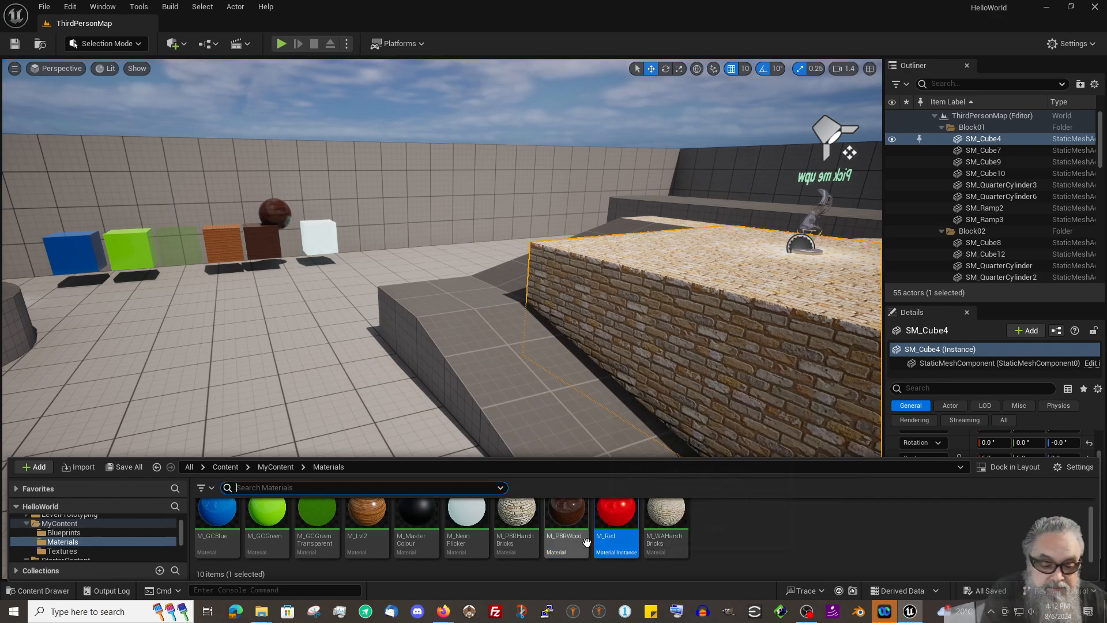
click(416, 521)
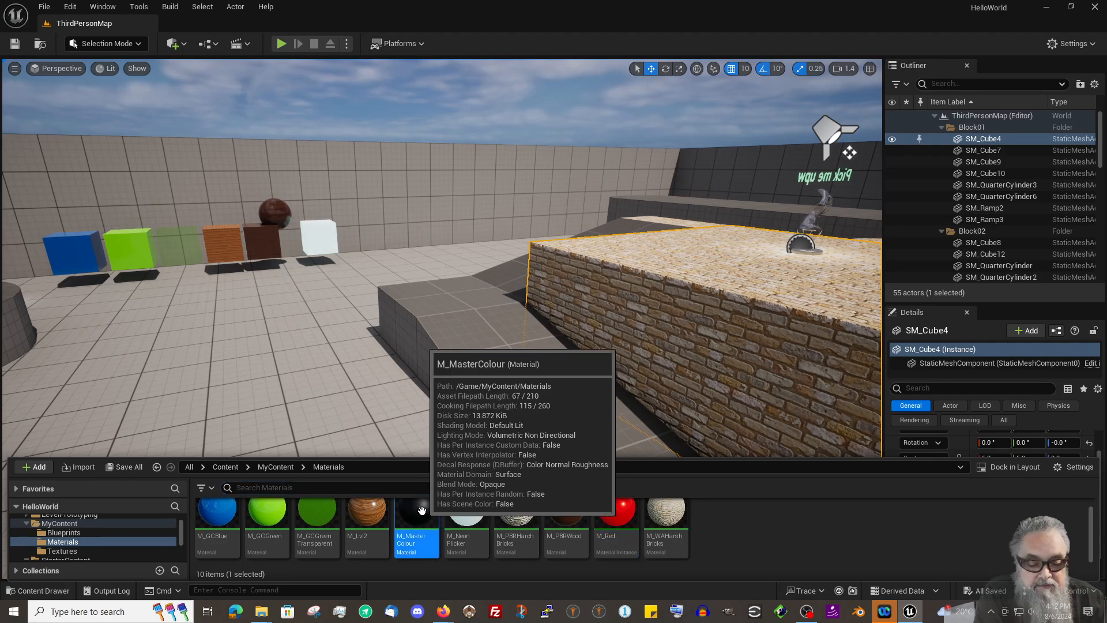
right_click(423, 511)
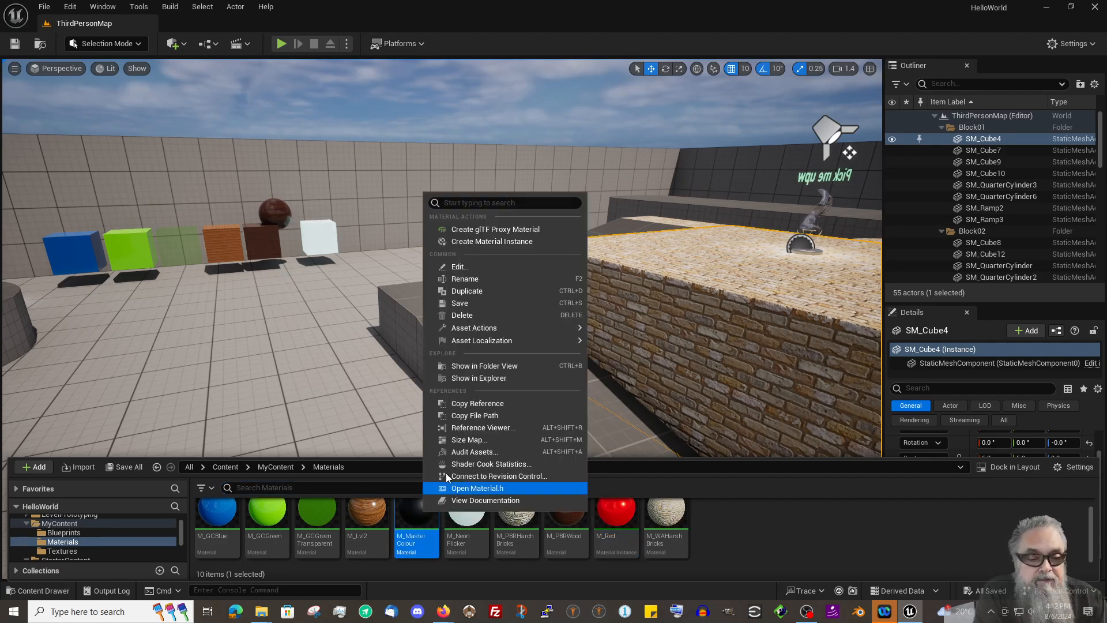
click(469, 241)
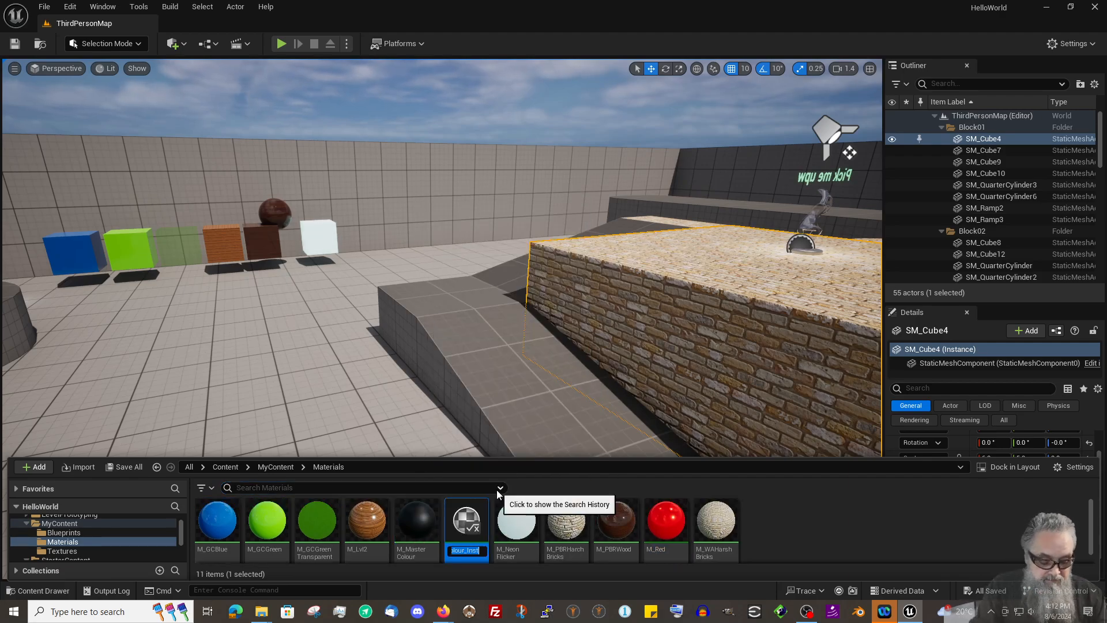
text(M_Y)
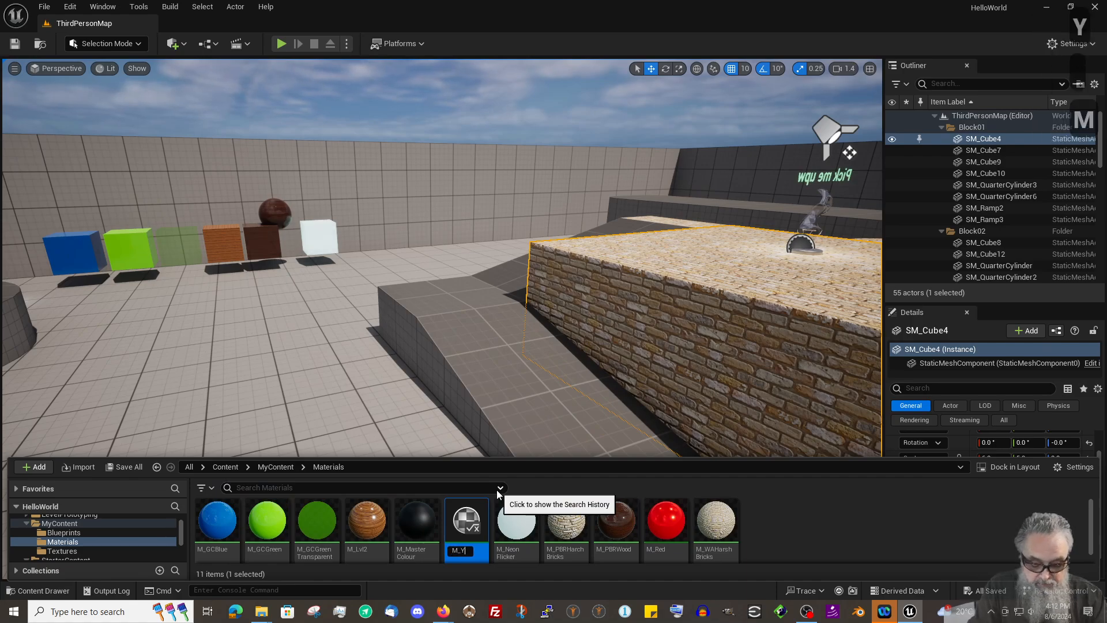
text(ellow)
key(Return)
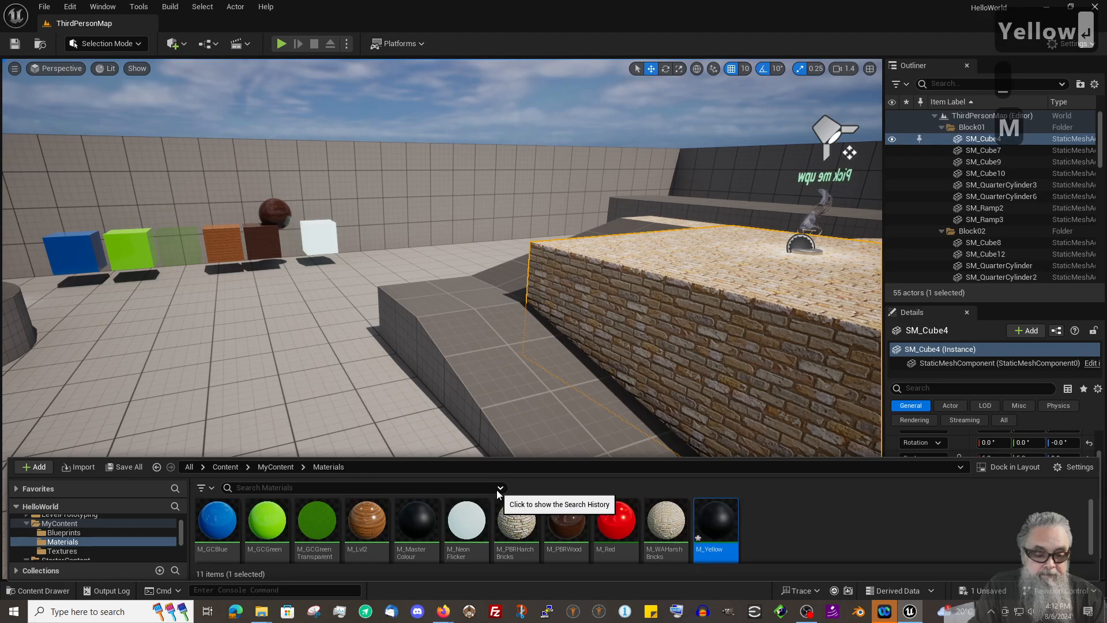
Open M_Yellow docked beside the level and override its BaseColour with yellow, hex sRGB E4DE00FF.
double_click(713, 525)
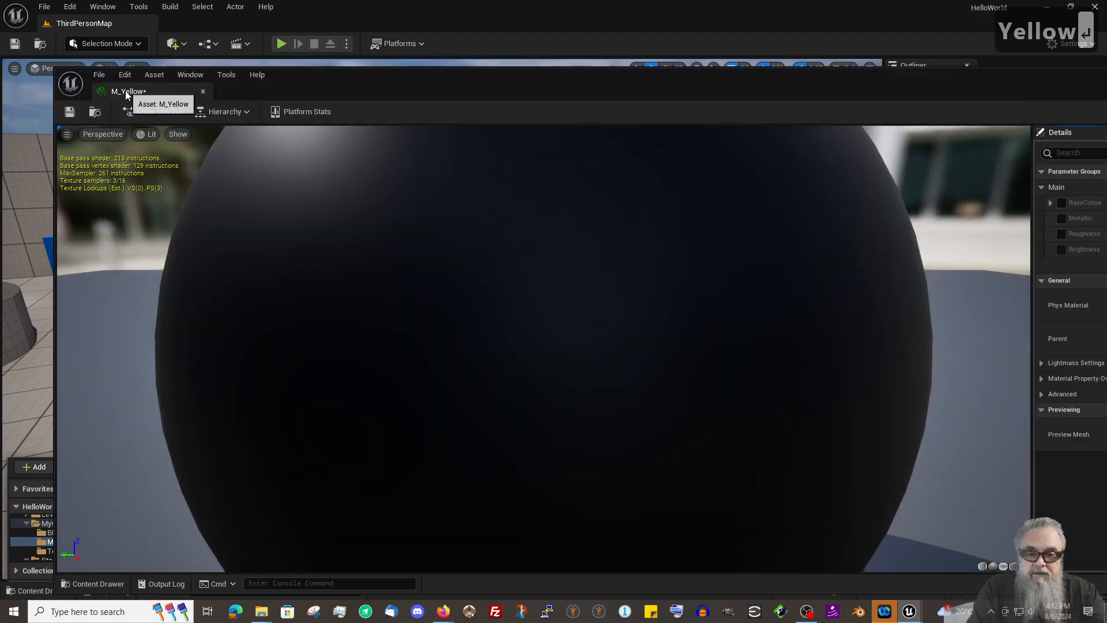
drag(127, 93, 175, 25)
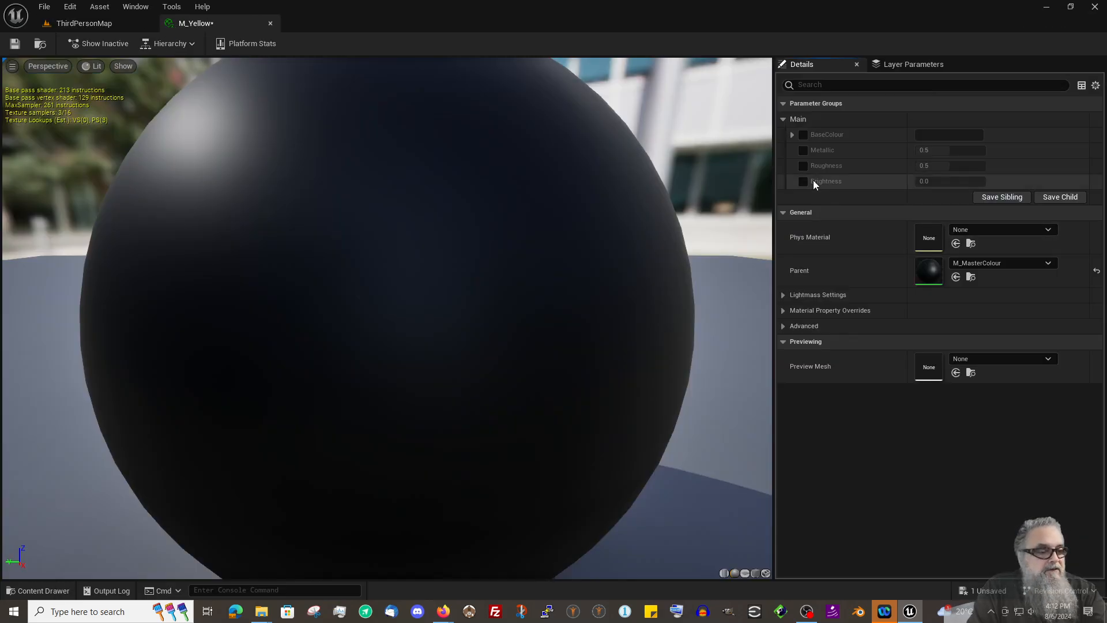
click(802, 135)
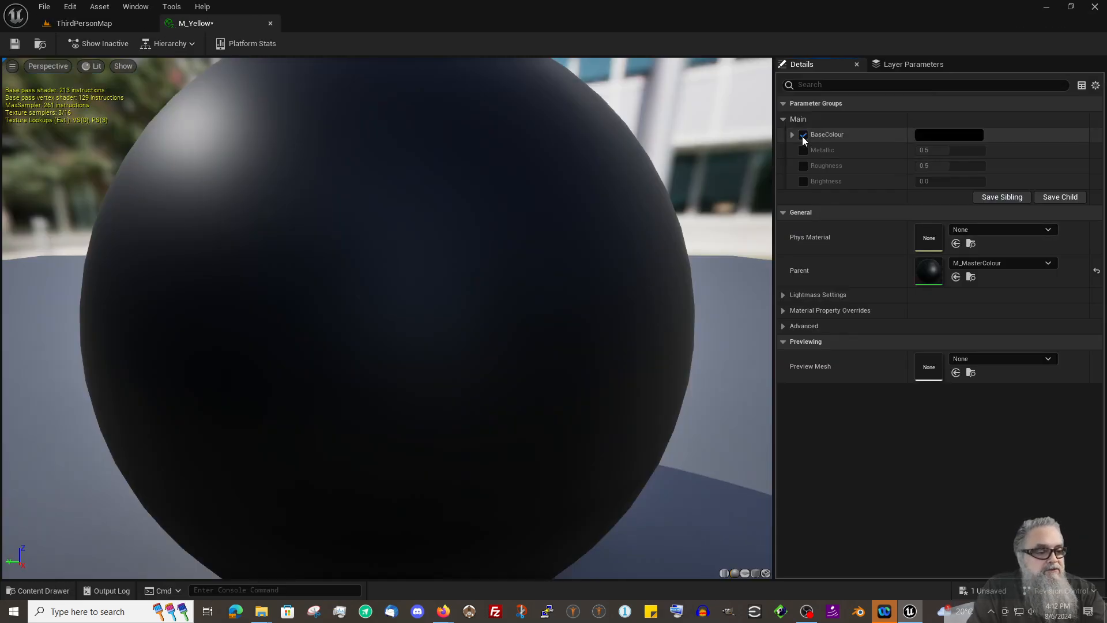
click(938, 136)
drag(762, 241, 780, 278)
drag(849, 194, 828, 177)
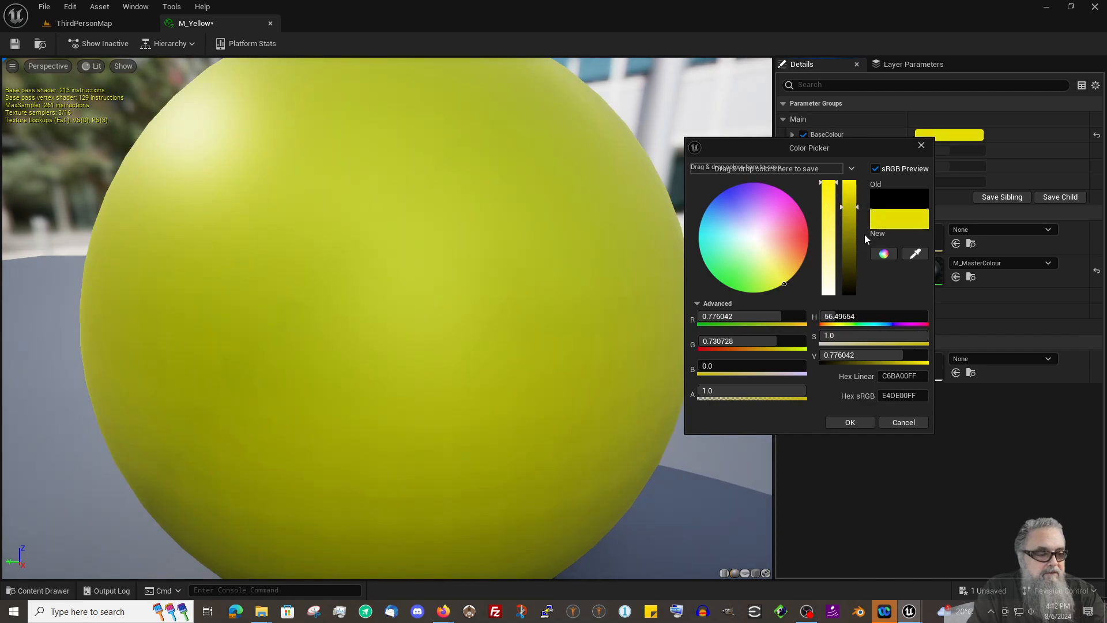
click(849, 423)
Override M_Yellow's Roughness with a nearly matte value of about 0.99.
scroll(490, 178, down, 5)
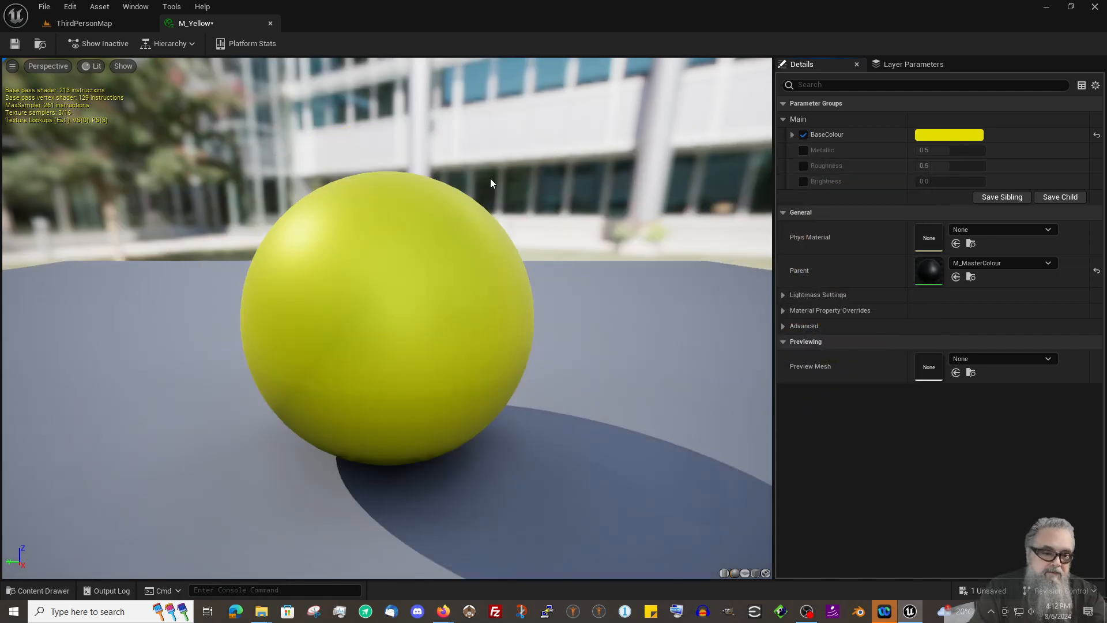
middle_drag(490, 178, 506, 204)
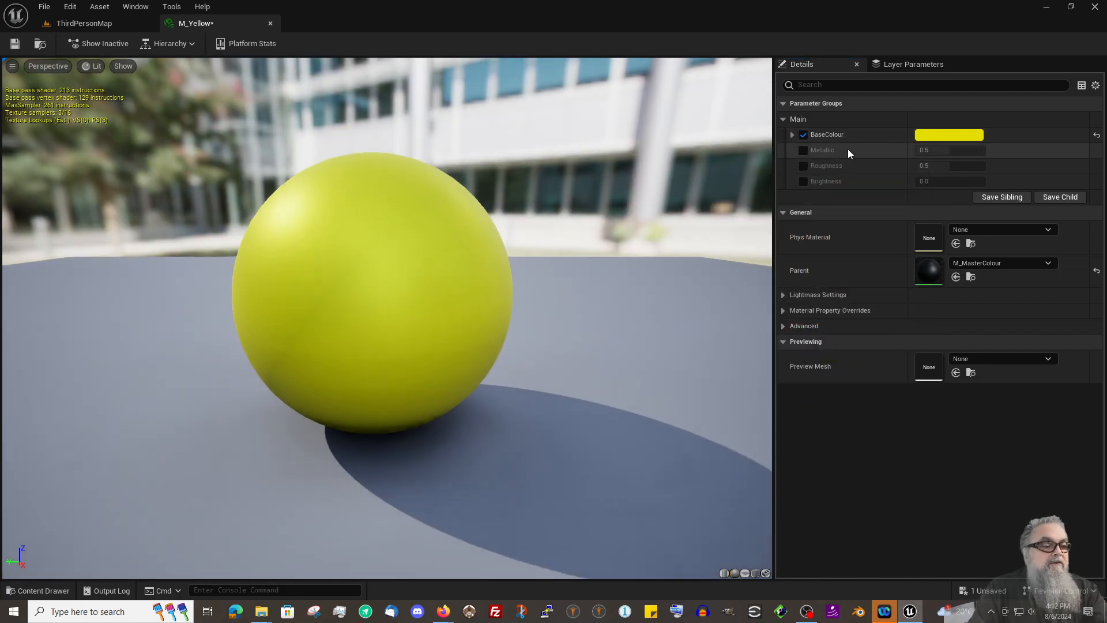
click(803, 166)
drag(946, 166, 985, 165)
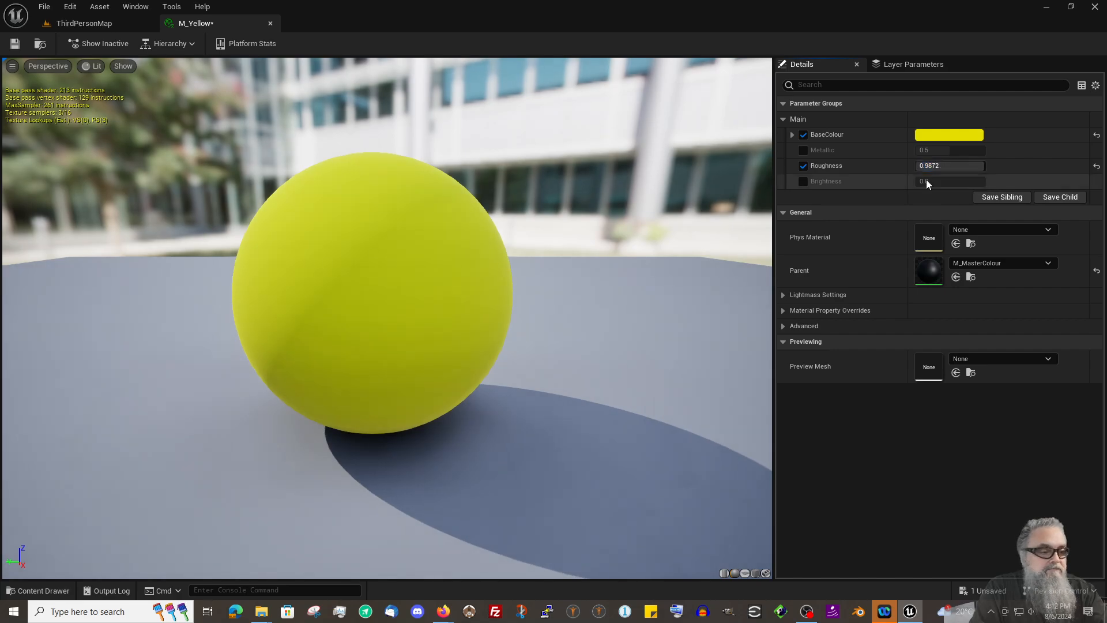
Override M_Yellow's Brightness with 0.06, then save and close the instance.
click(803, 182)
drag(922, 181, 918, 181)
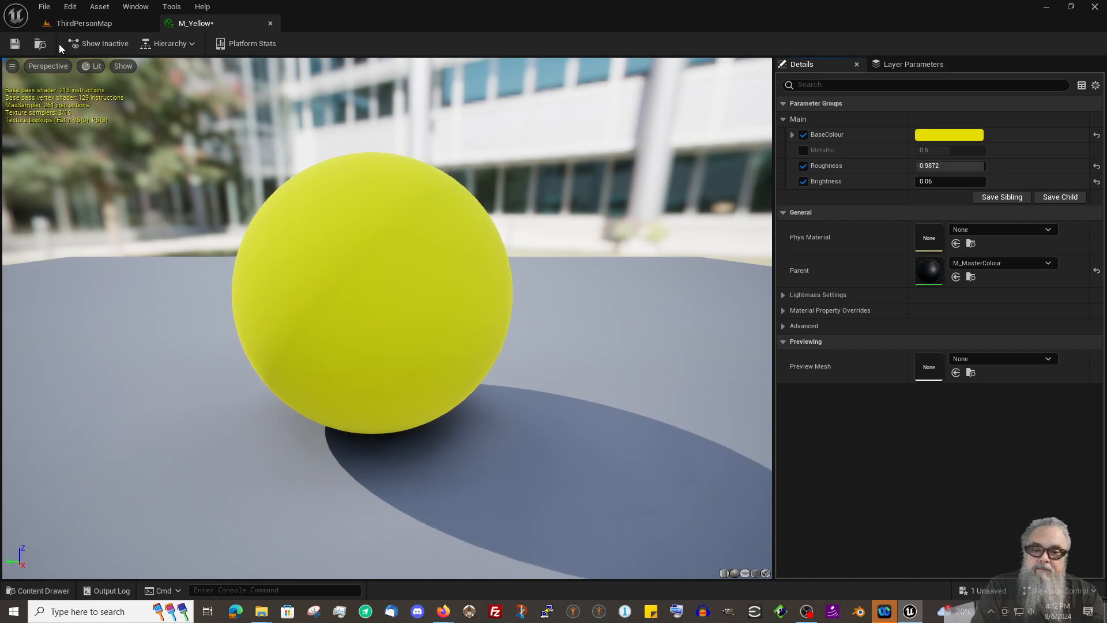
click(20, 45)
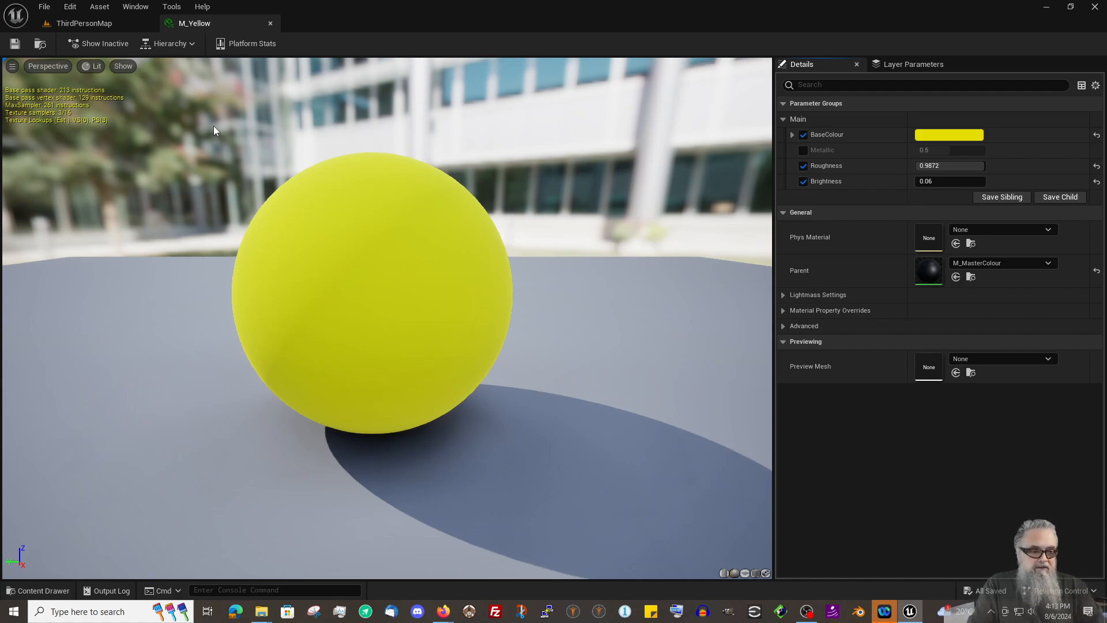
click(270, 24)
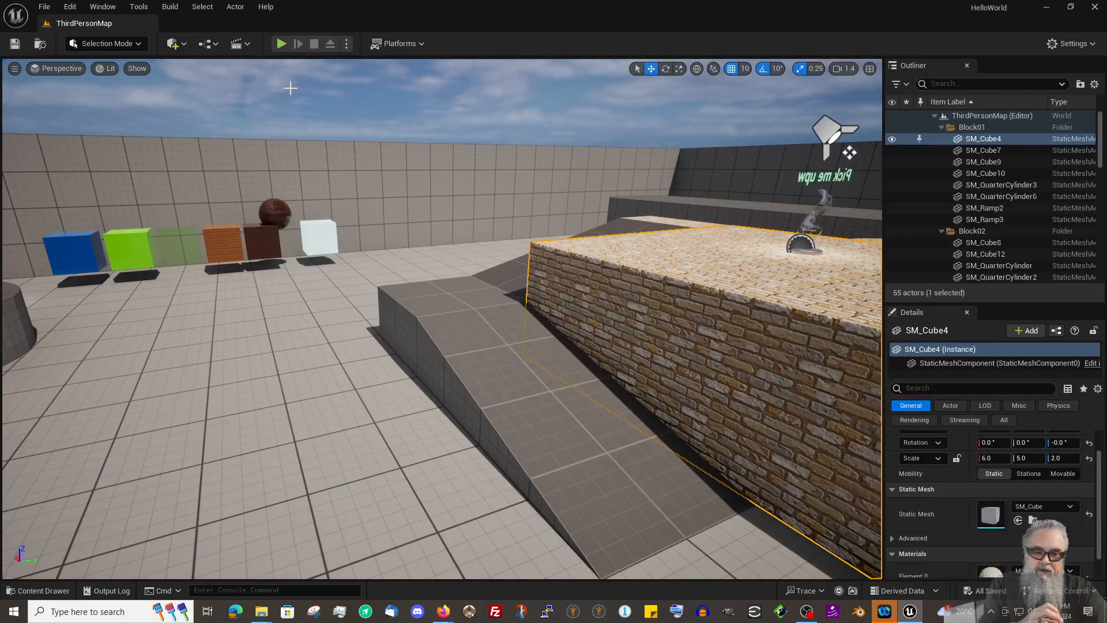